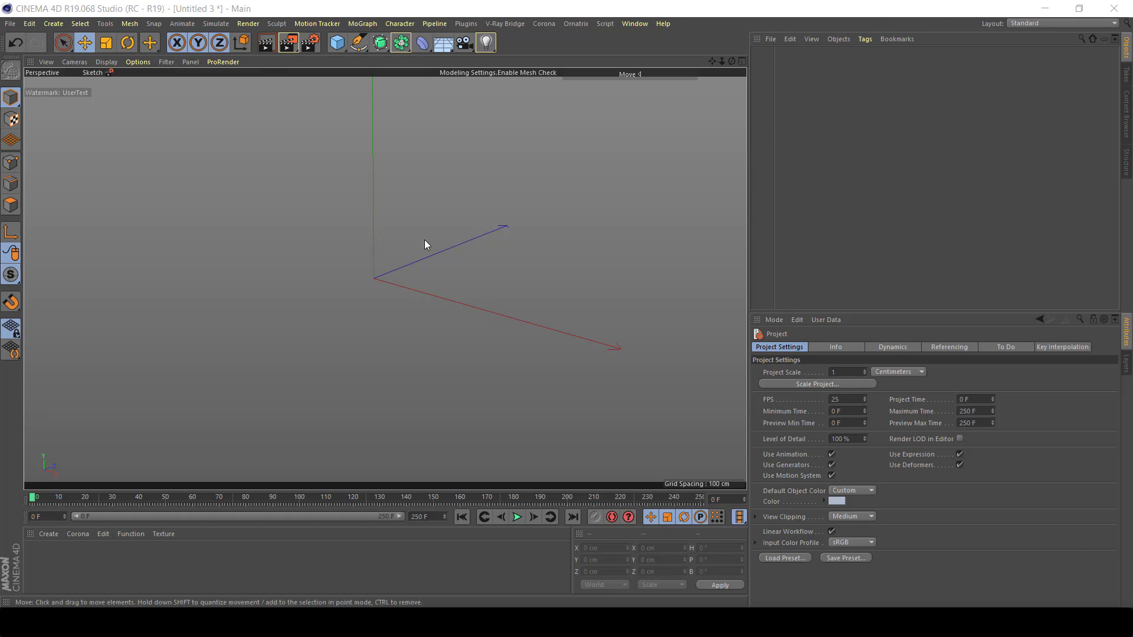
Add a sphere primitive to the scene and convert it into an editable polygon object
click(337, 49)
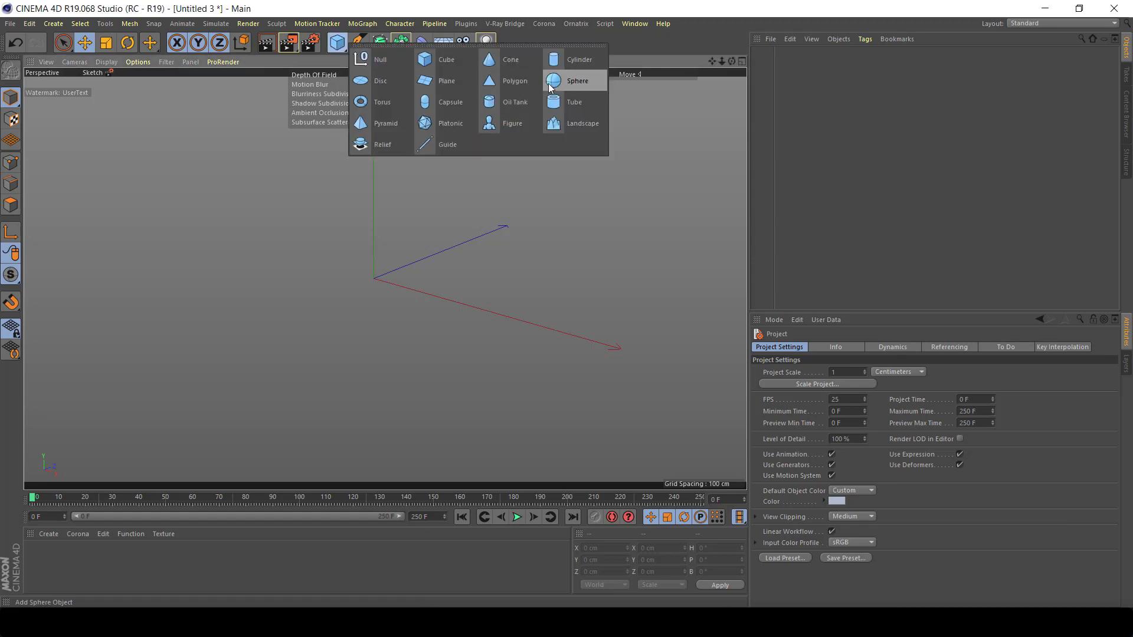
click(554, 80)
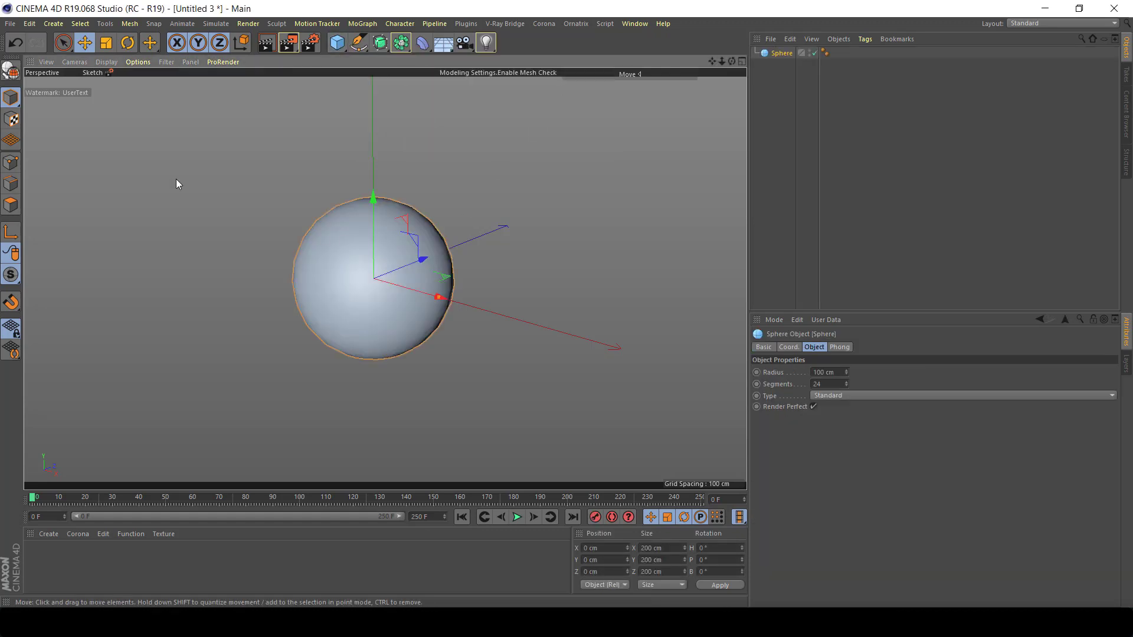
click(11, 71)
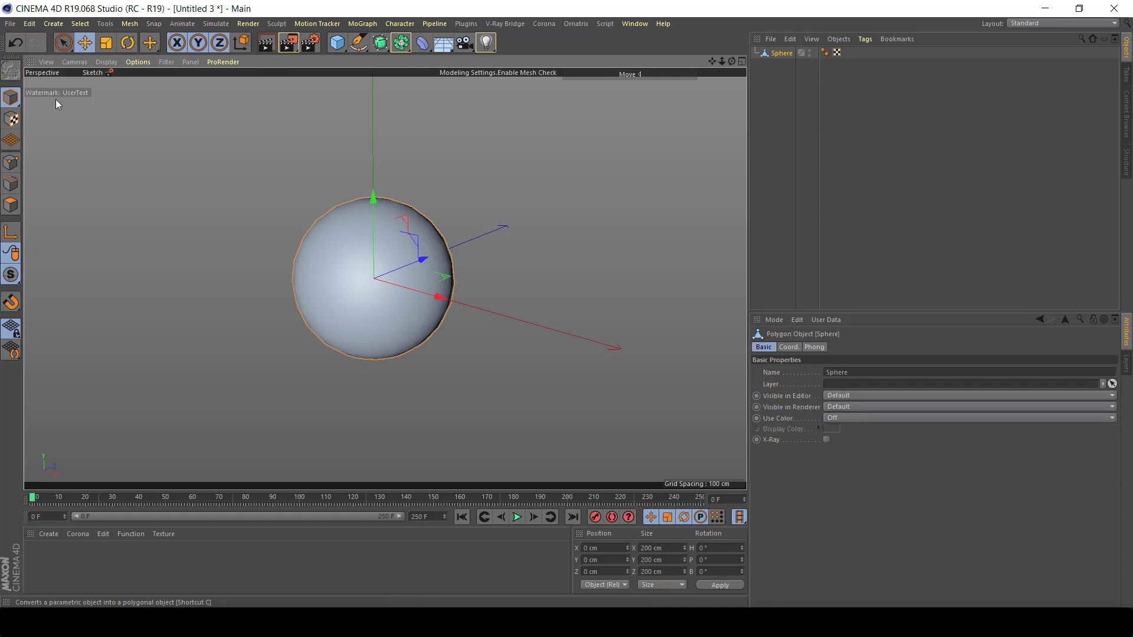
Examine the sphere's mesh with Gouraud Shading (Lines) and return the viewport to plain Gouraud Shading
click(128, 62)
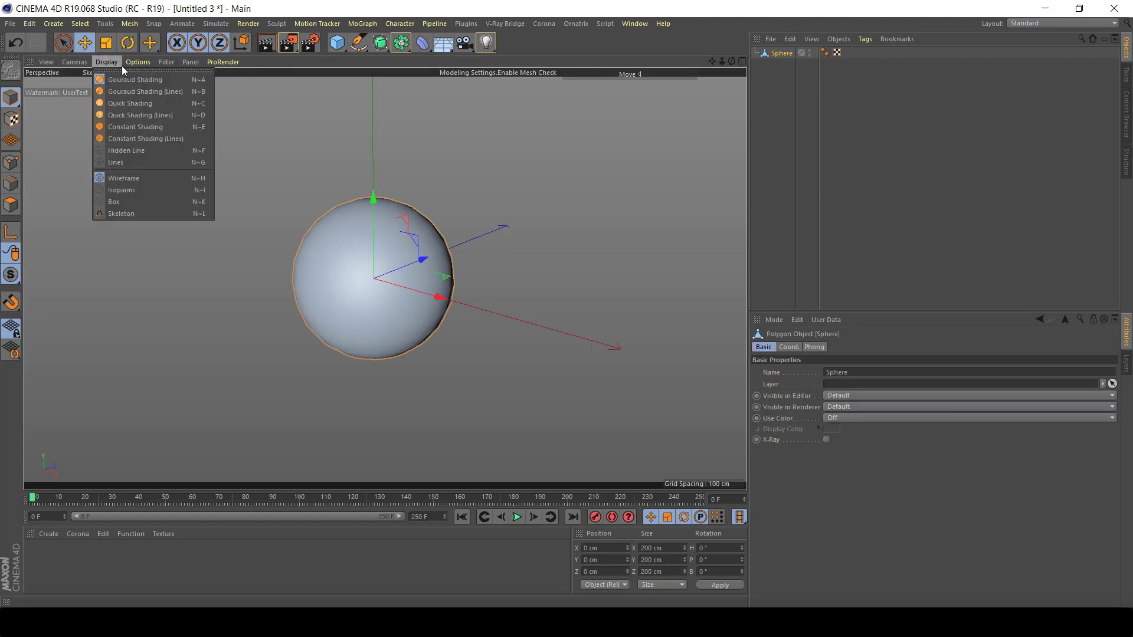
mouse_move(110, 65)
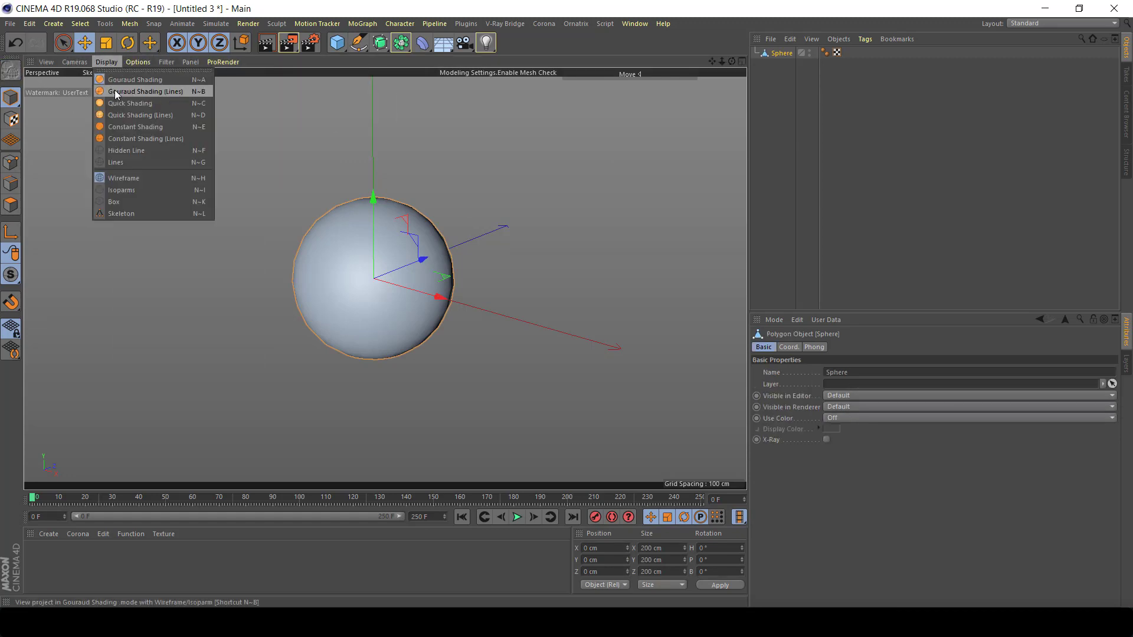
click(115, 91)
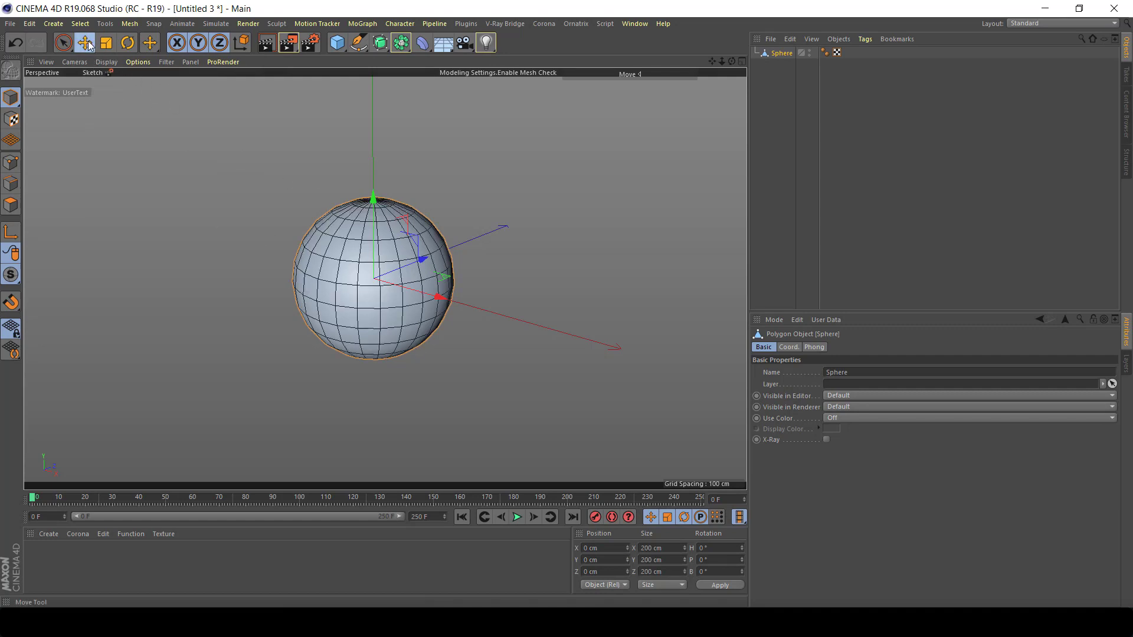
click(106, 61)
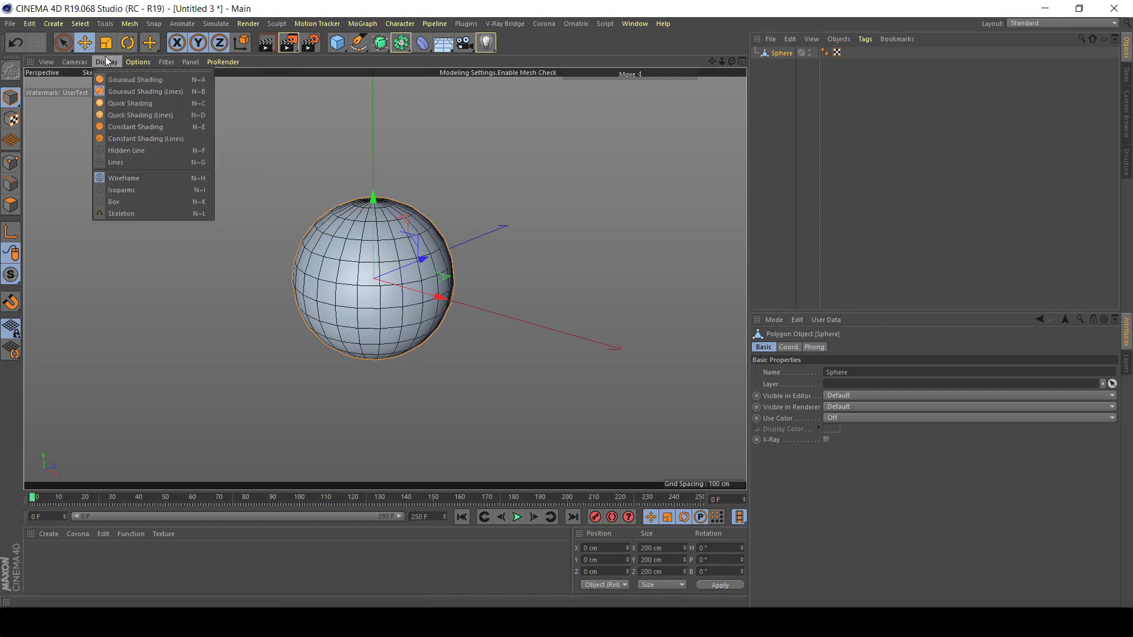
click(134, 78)
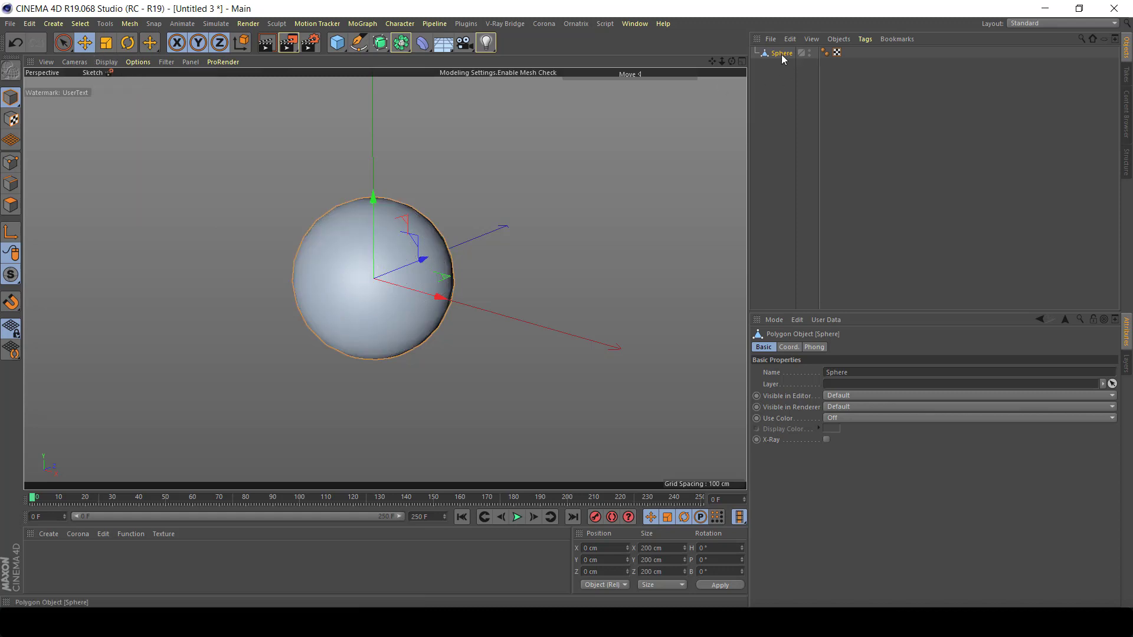
Duplicate the sphere, then name the original "high" and the copy "low"
ctrl+drag(782, 55, 788, 102)
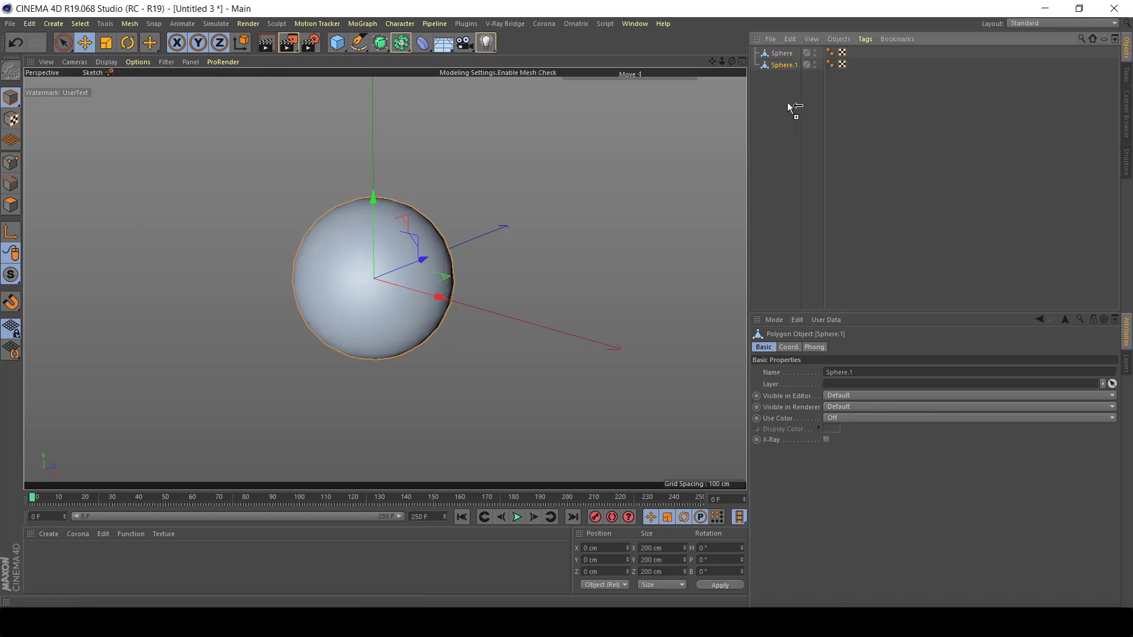
double_click(781, 53)
text(high)
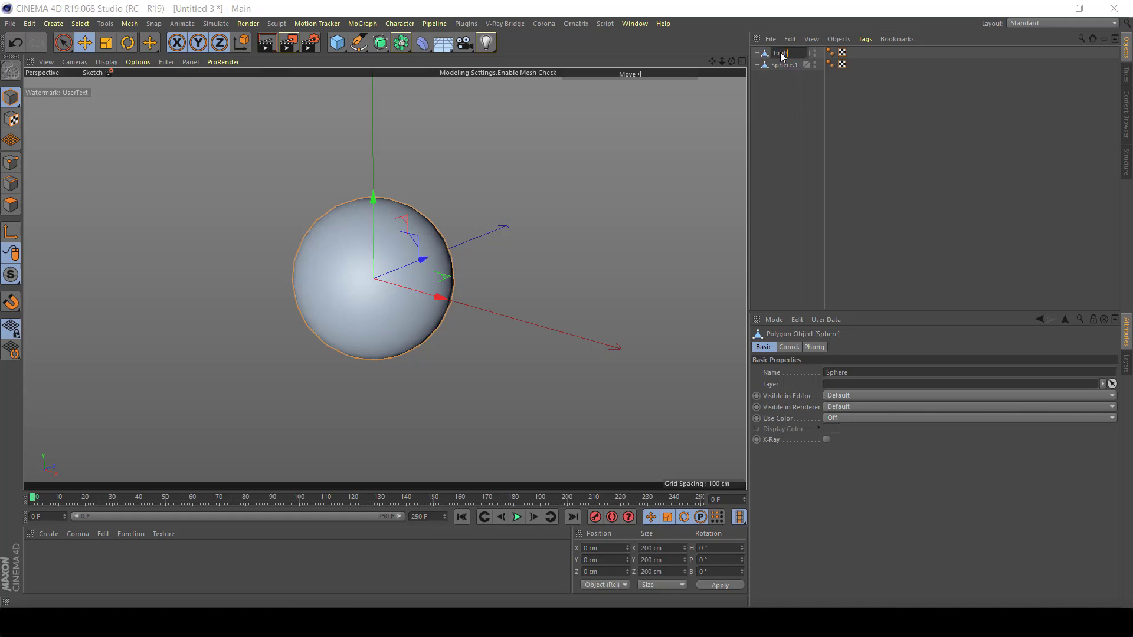
key(Return)
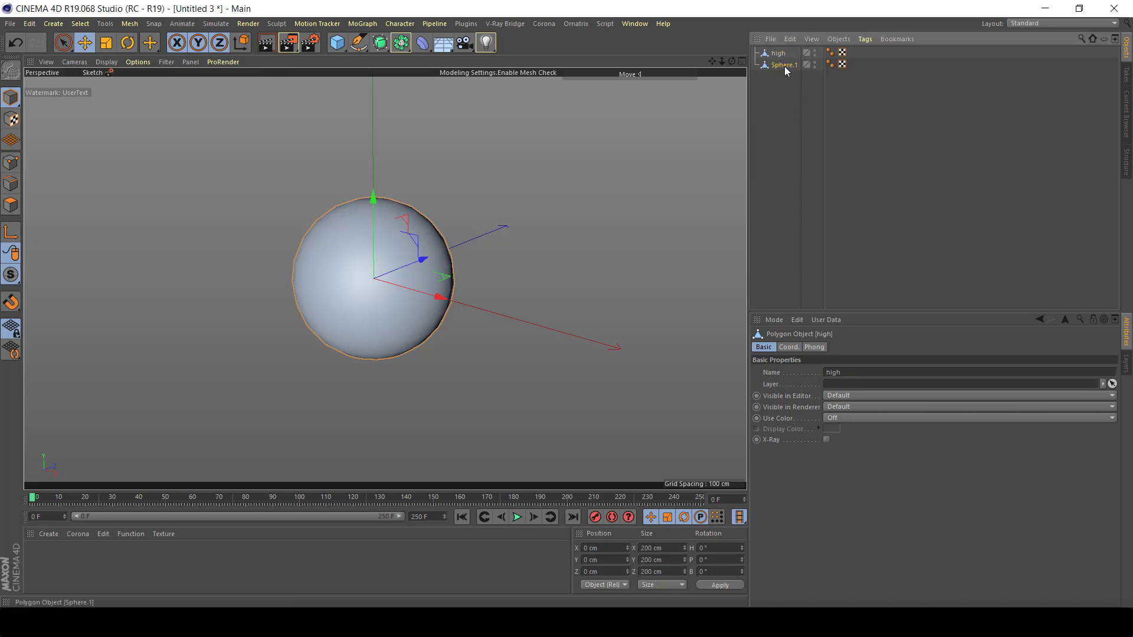
double_click(784, 65)
text(low)
key(Return)
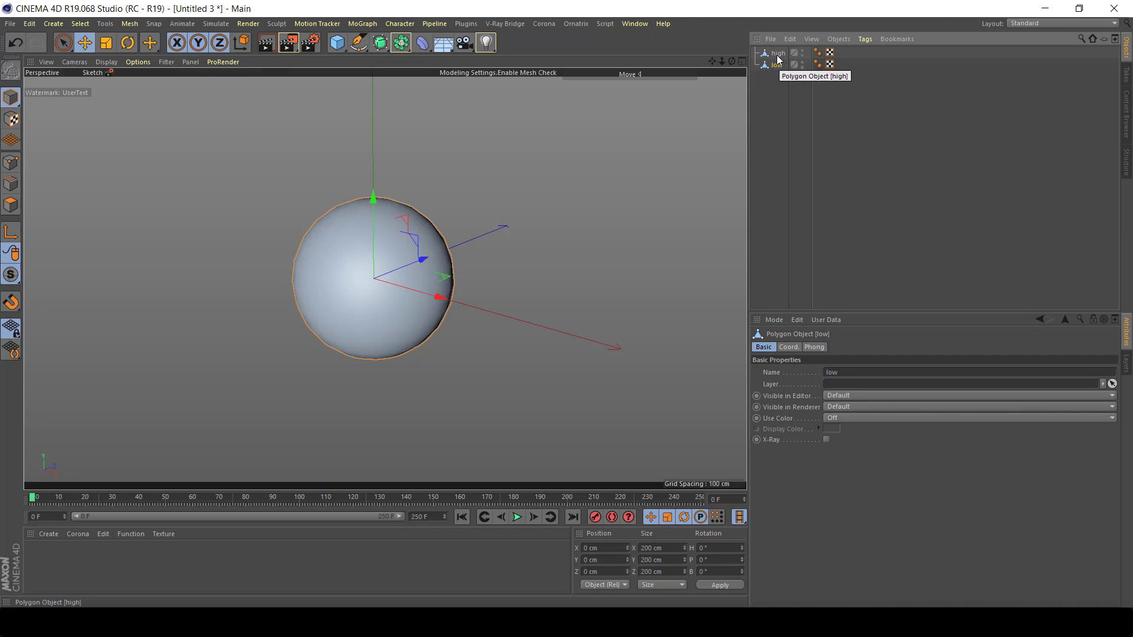
Subdivide the high sphere's mesh smoothly with a subdivision value of 4
click(777, 57)
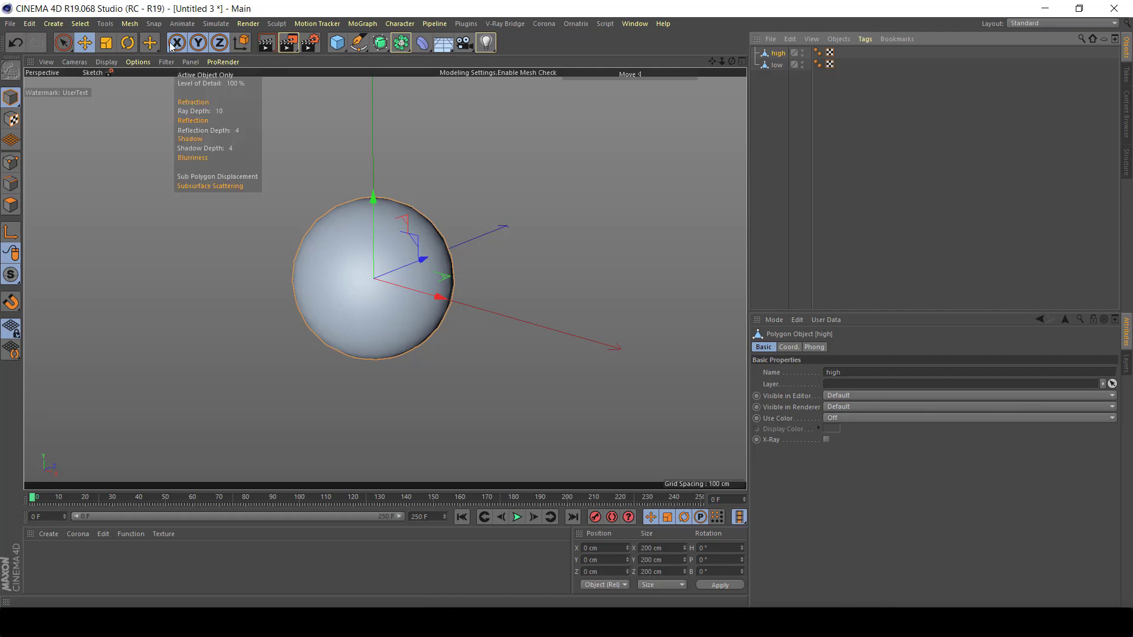
click(131, 25)
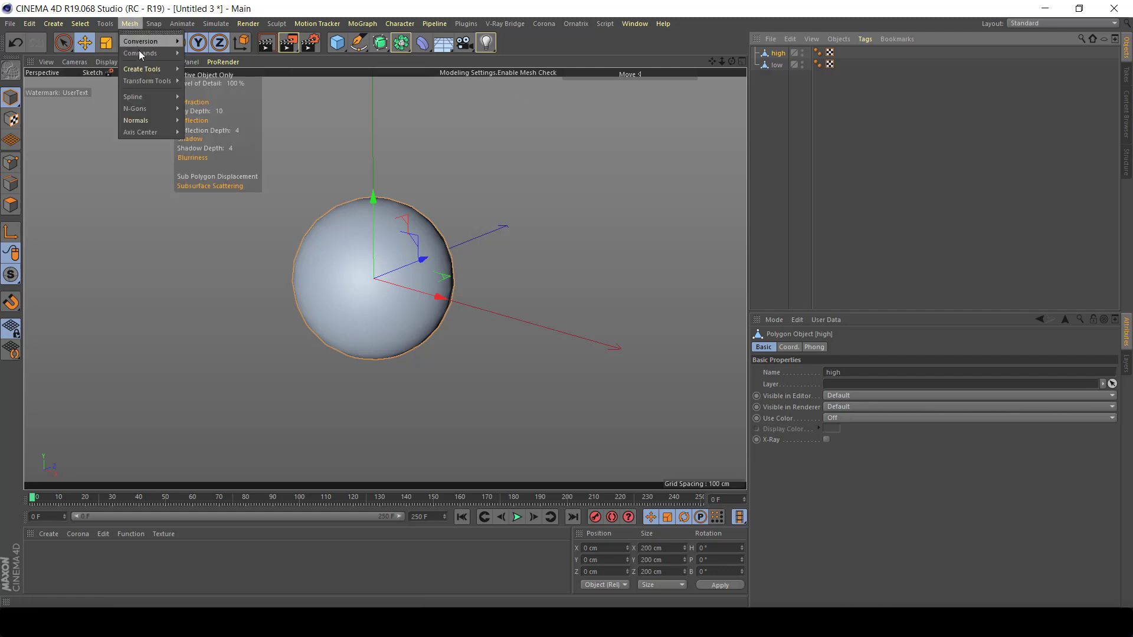
mouse_move(157, 51)
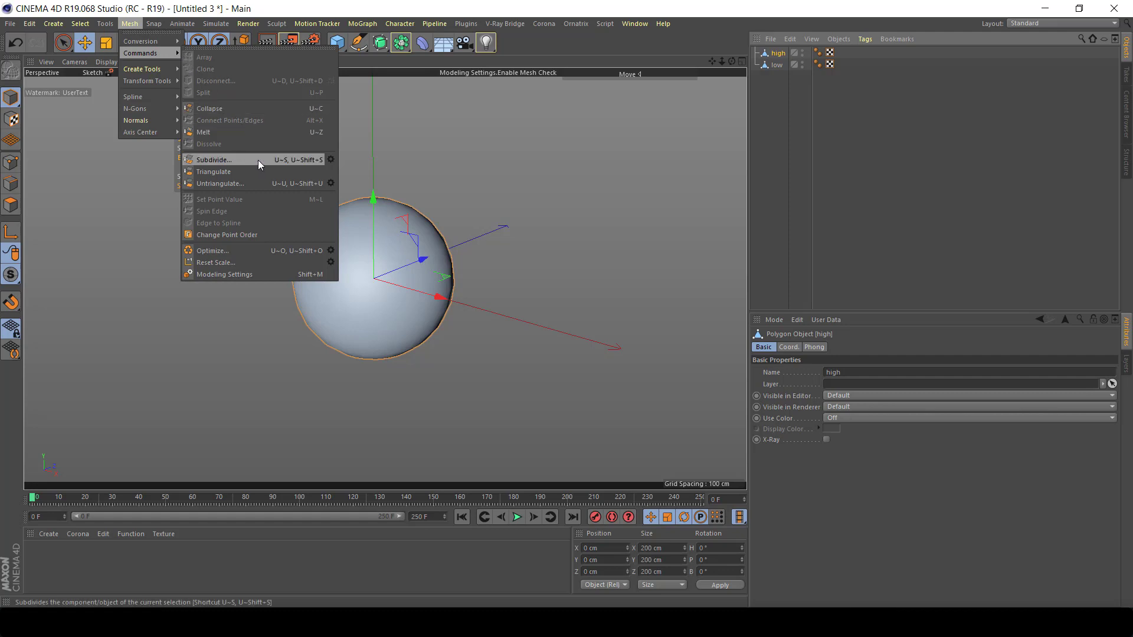
click(332, 160)
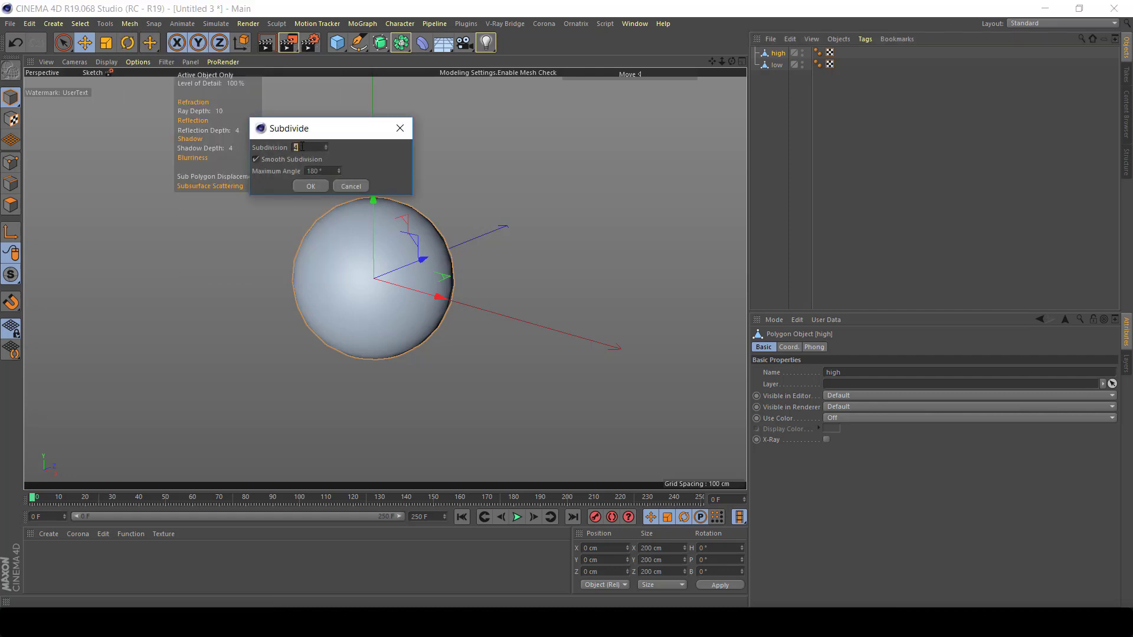
text(1)
click(311, 186)
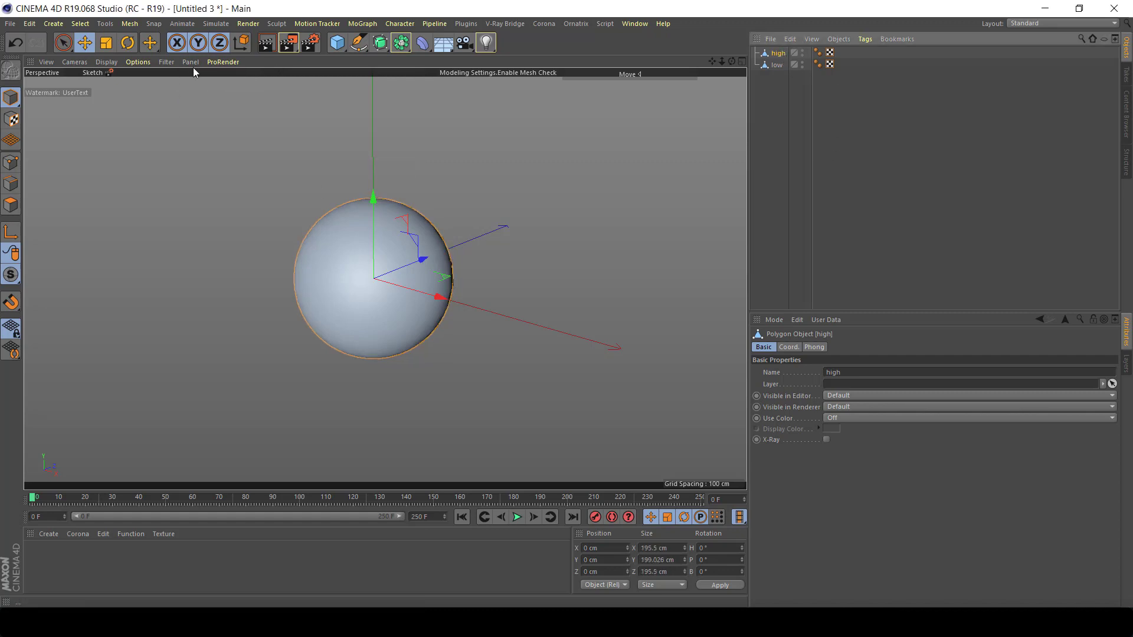
Hide the low sphere in both the editor and the renderer
click(776, 66)
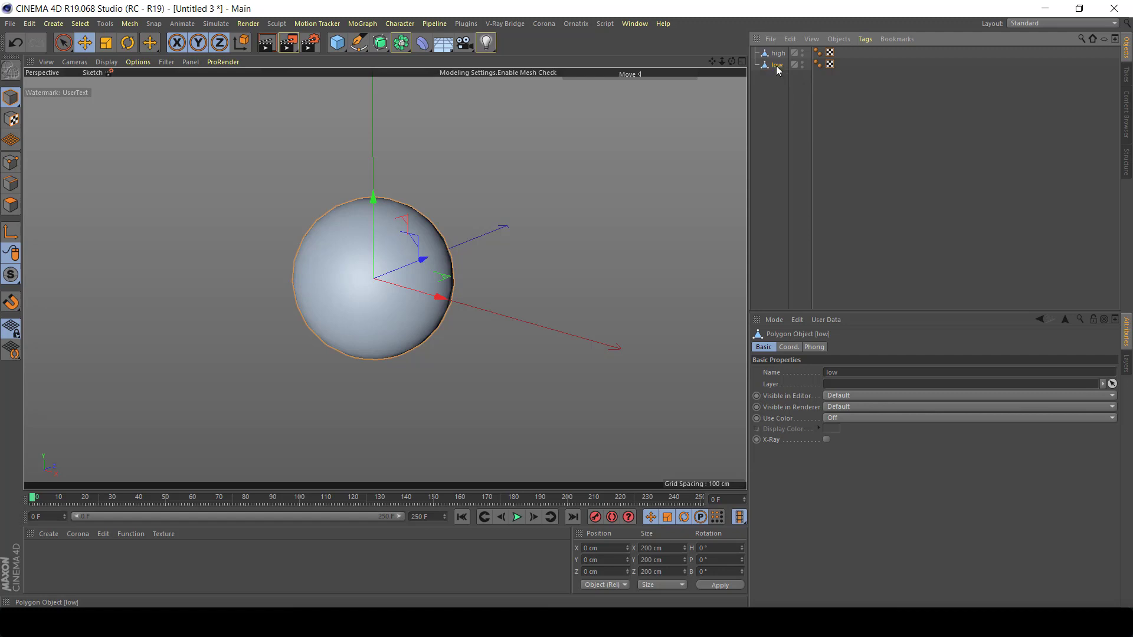
double_click(802, 62)
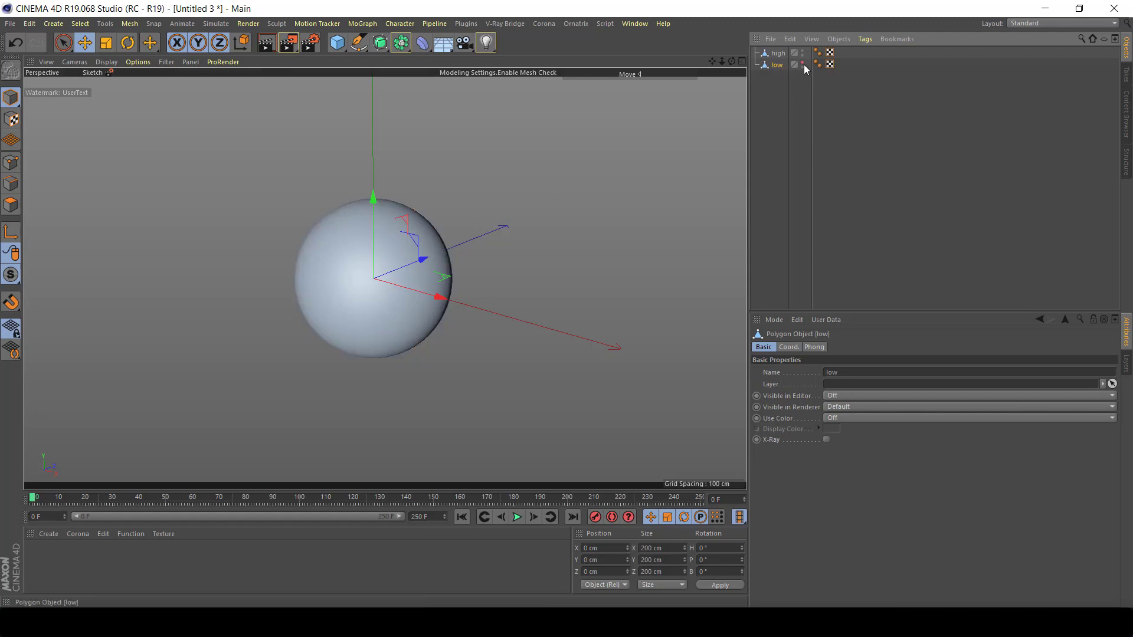
double_click(803, 67)
Add a Displacer deformer as a child of the high sphere
click(776, 53)
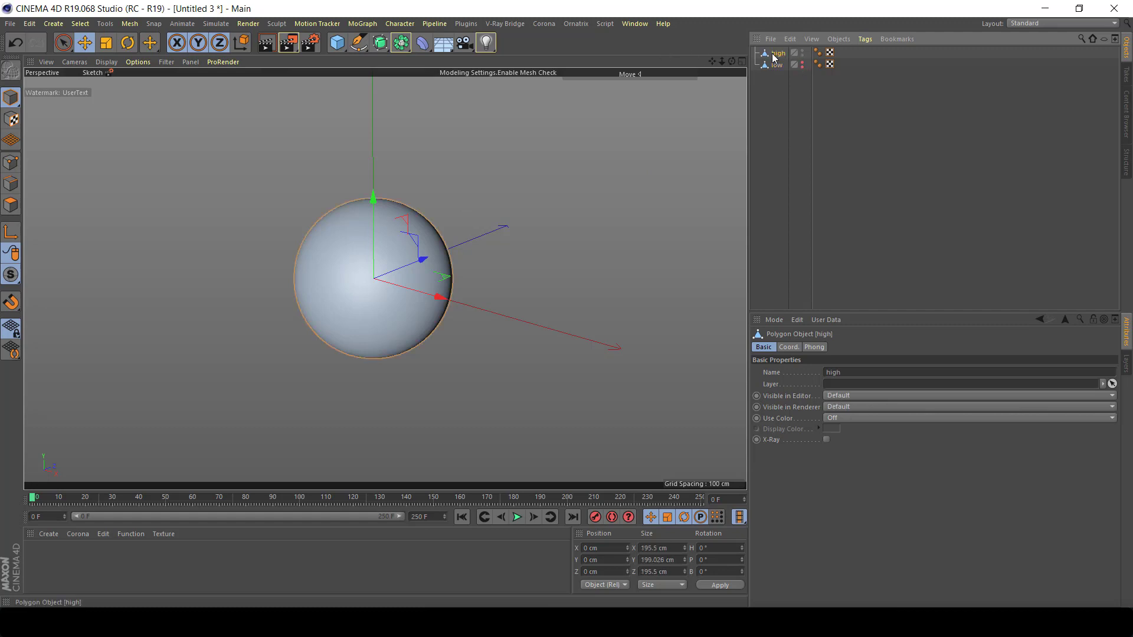
click(422, 52)
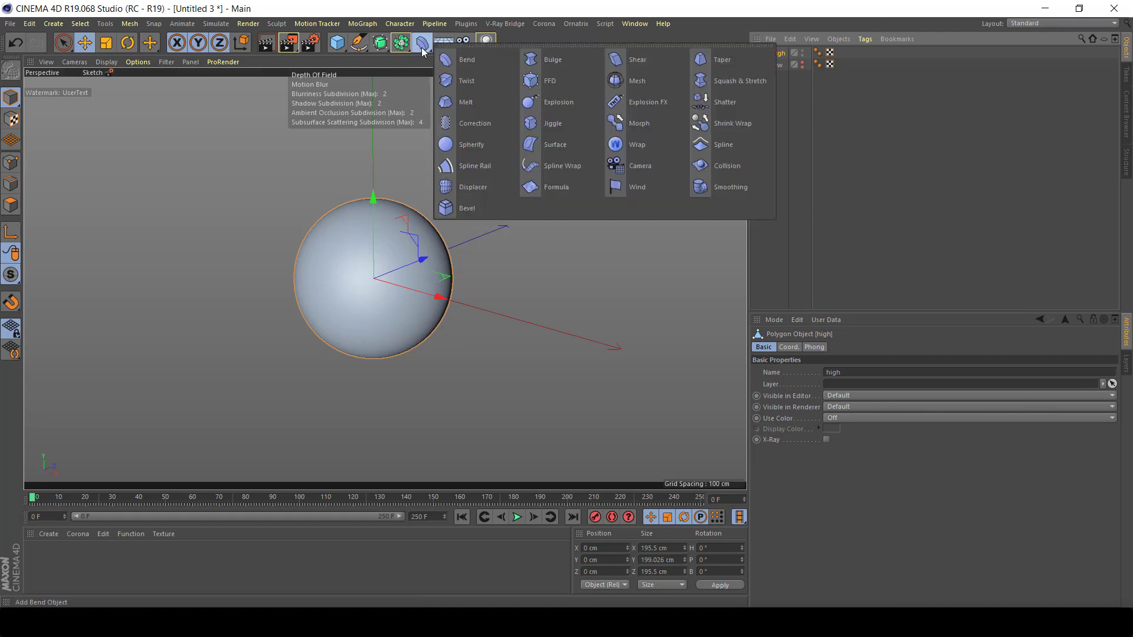
click(473, 187)
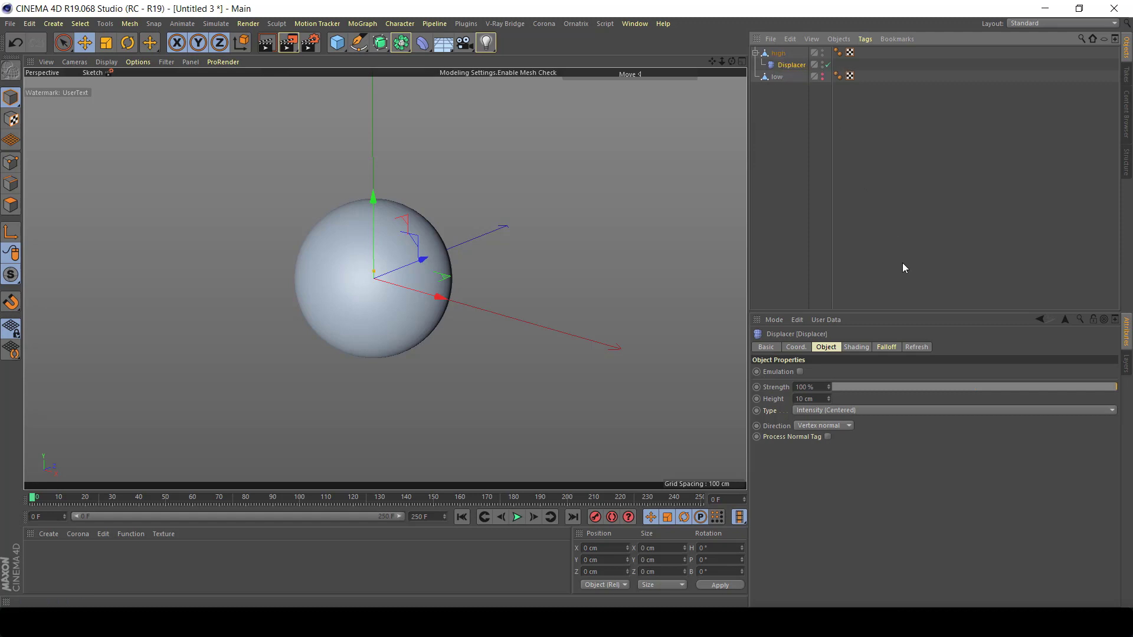
Load the Brick surface shader into the Displacer's shading and enable the shader's Displacement Mode
click(859, 347)
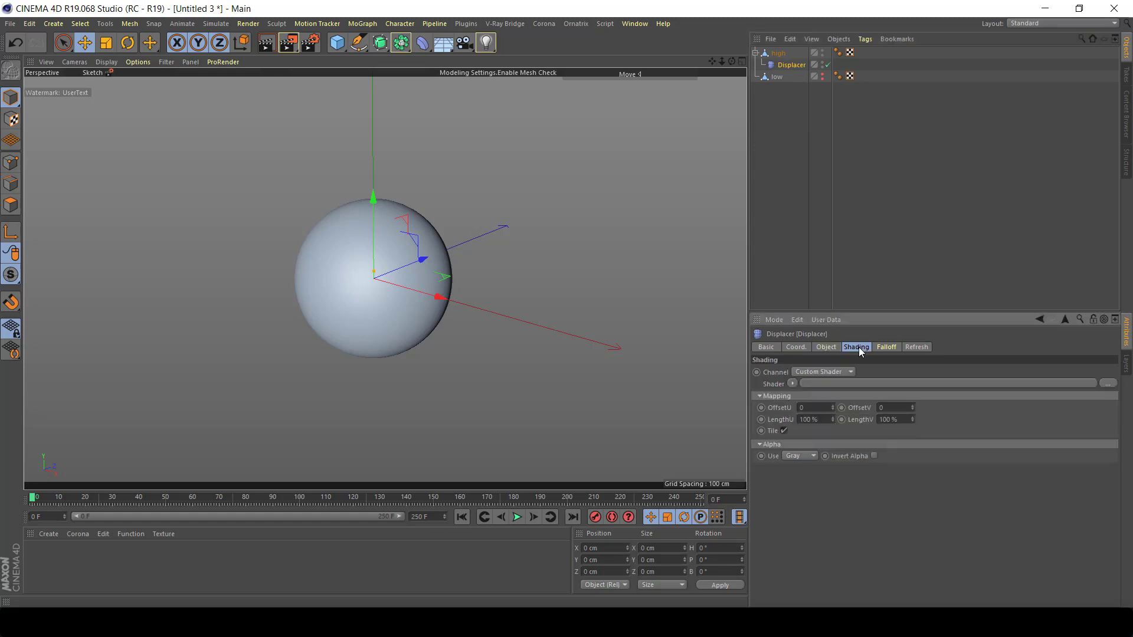
click(792, 383)
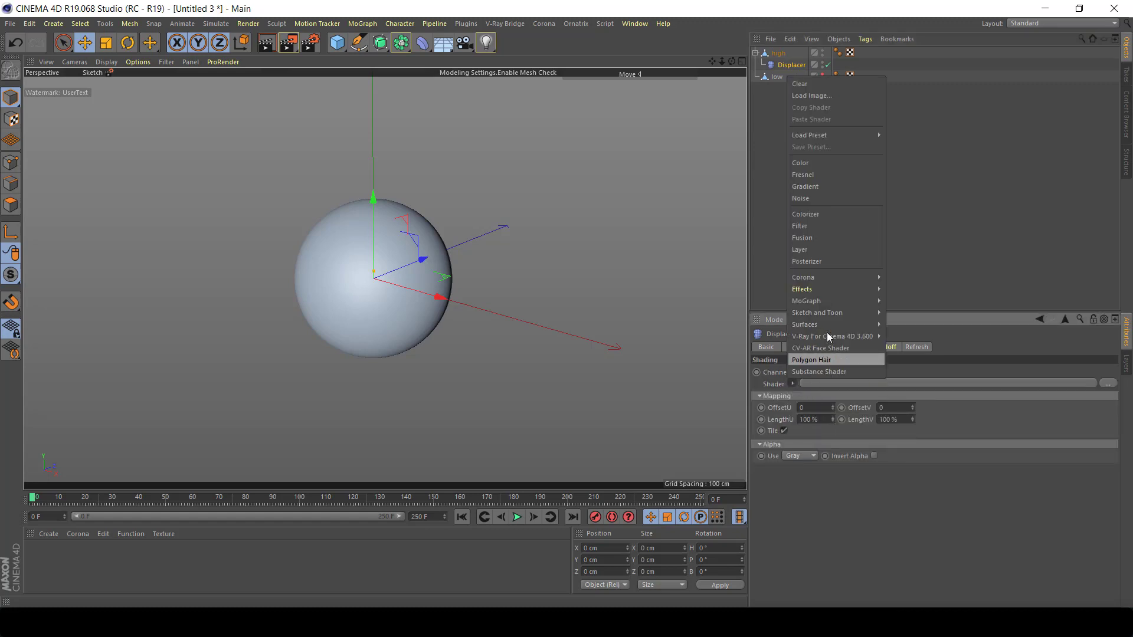
mouse_move(829, 277)
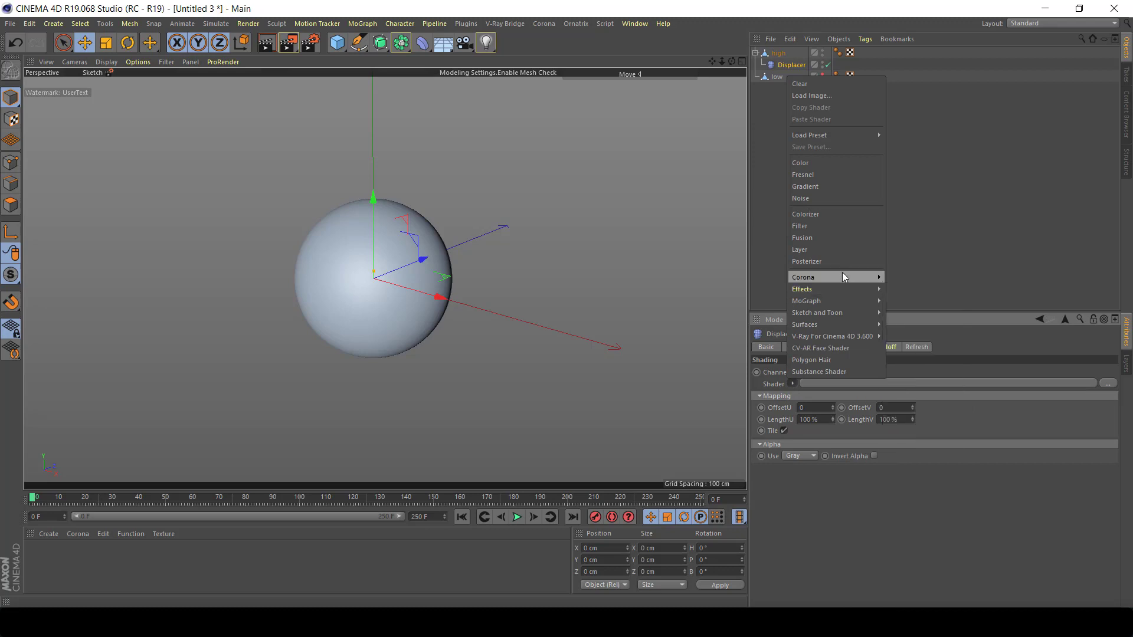
mouse_move(827, 325)
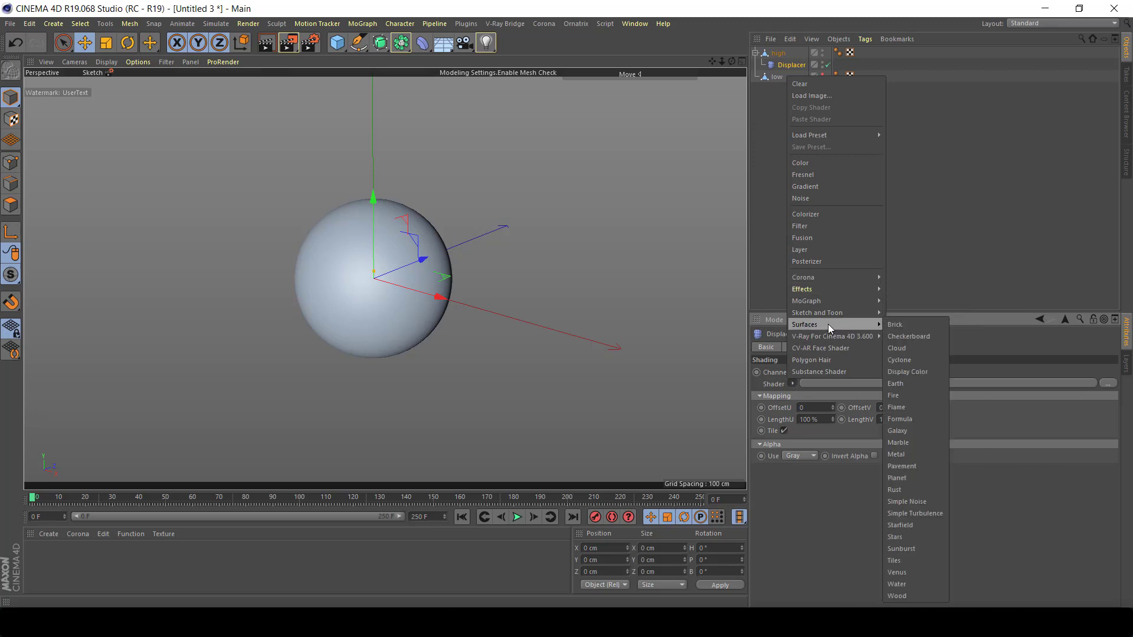
click(920, 324)
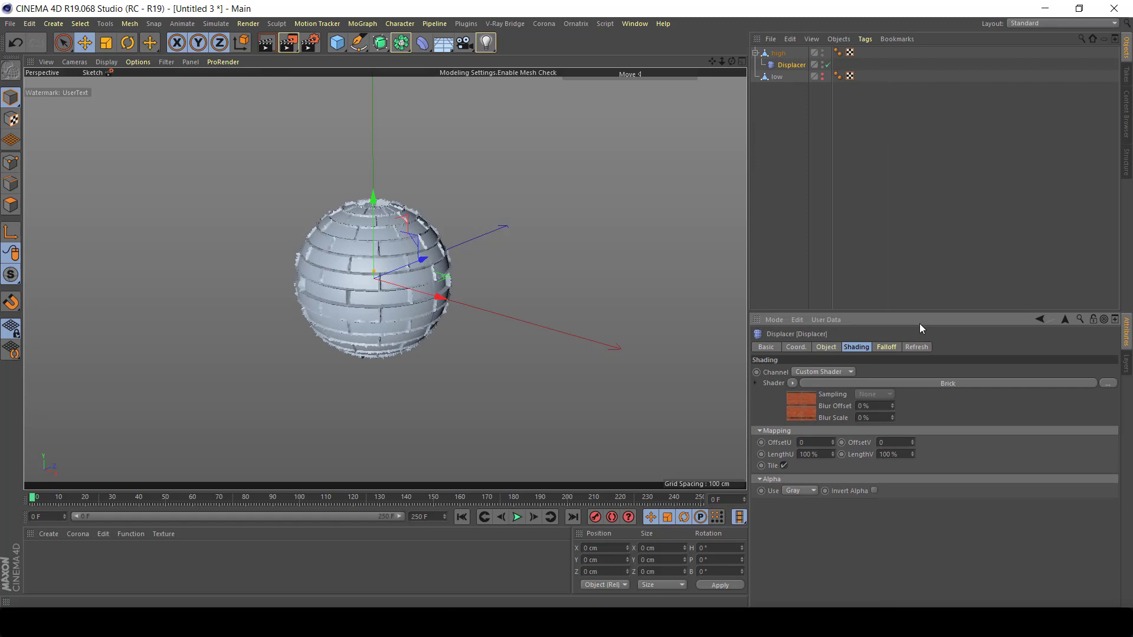
click(800, 402)
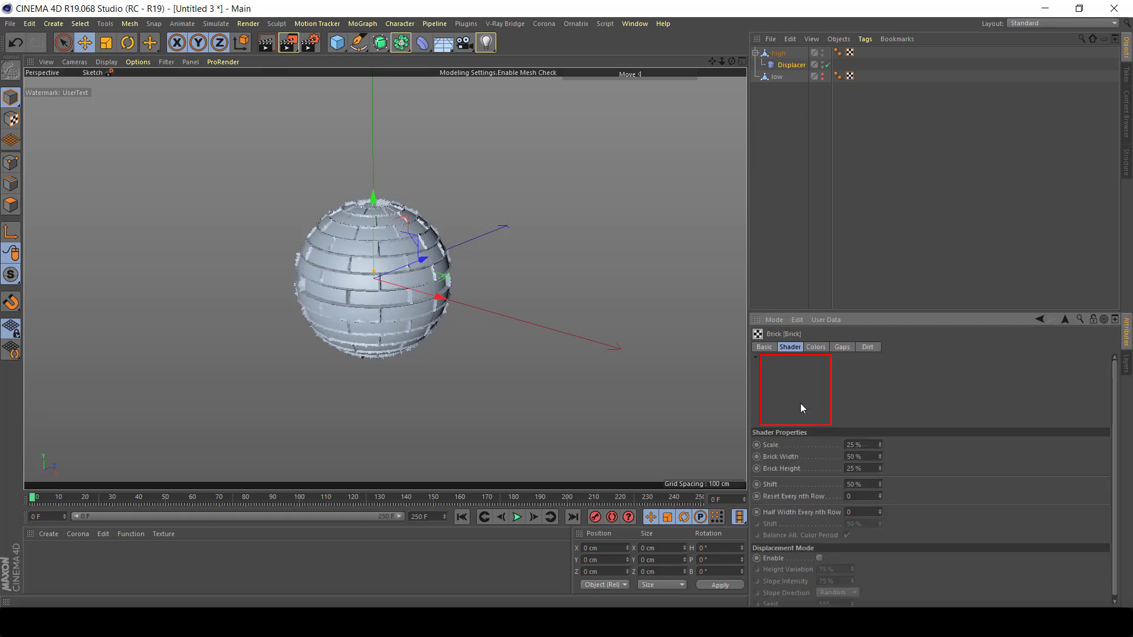
click(820, 558)
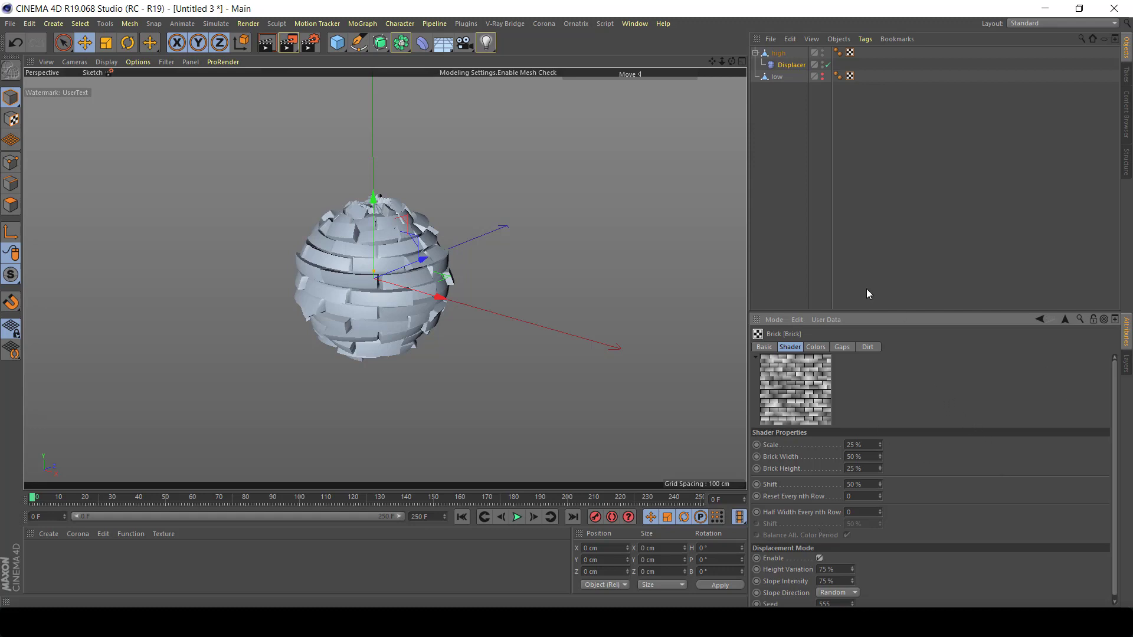
Reduce the Displacer's height to 3 cm
click(793, 65)
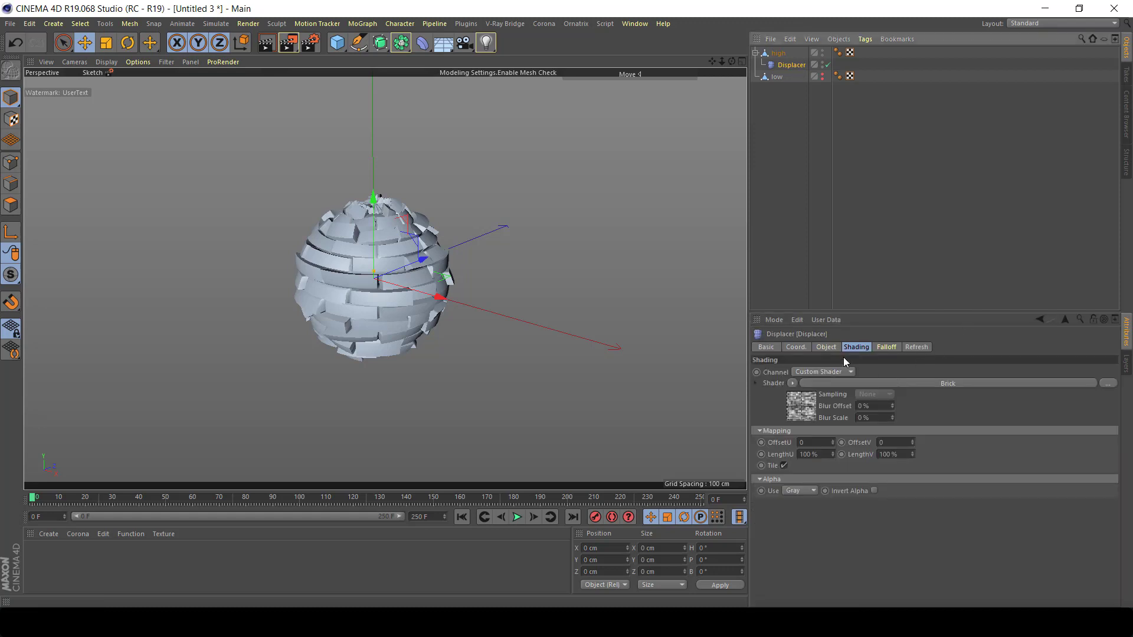
click(824, 349)
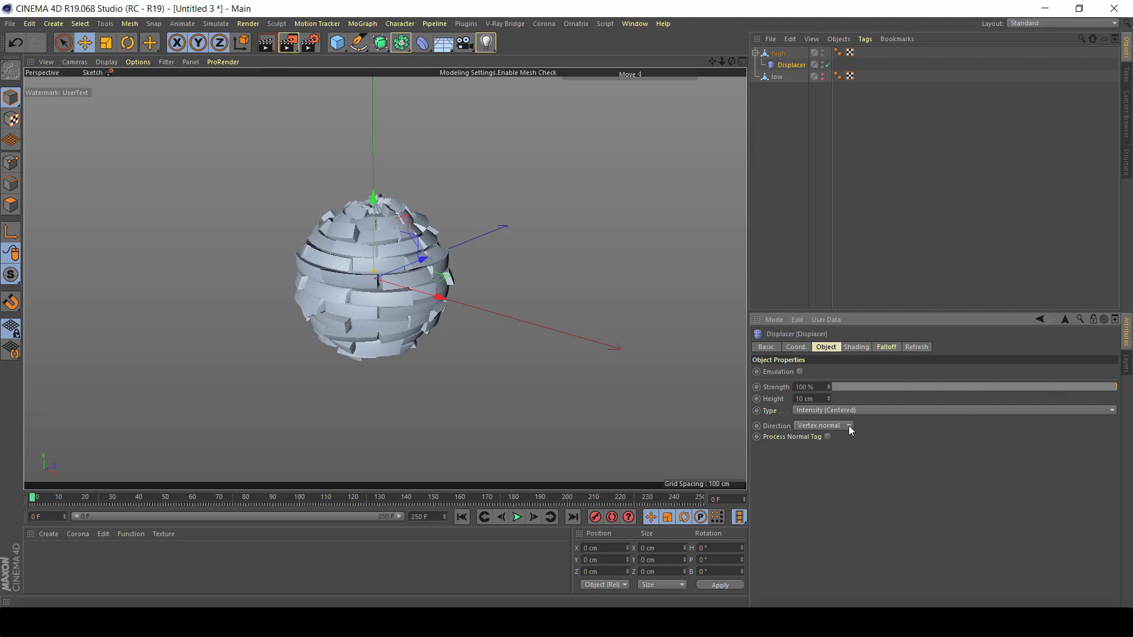
click(830, 401)
click(830, 401)
click(830, 401)
click(829, 401)
click(830, 401)
click(830, 401)
click(830, 401)
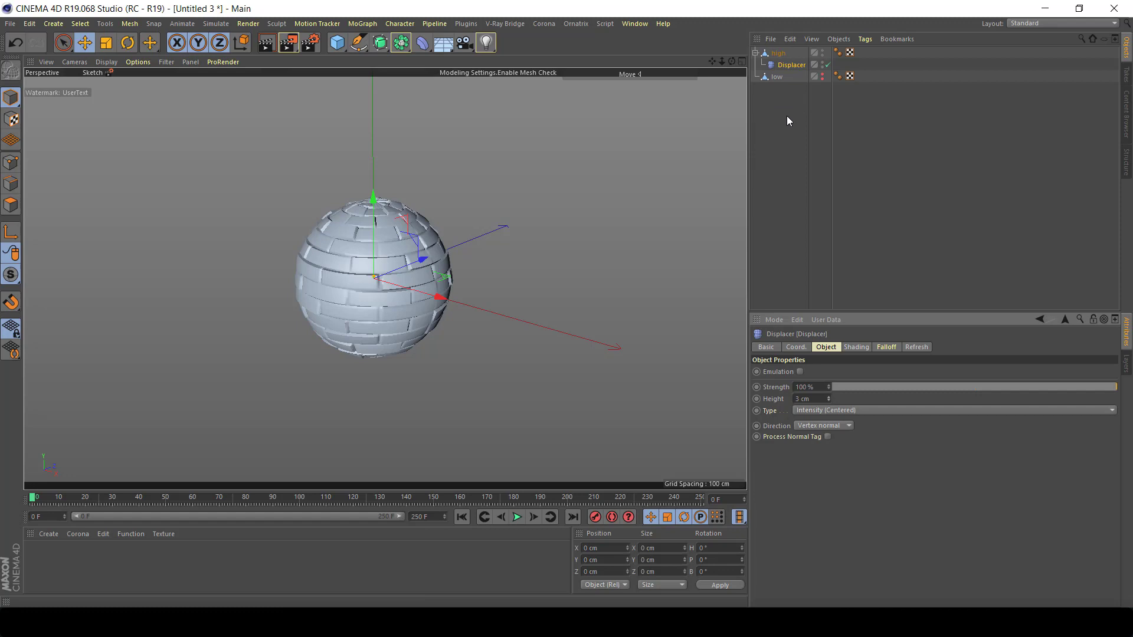
Create a new standard material and apply it to the low sphere
click(778, 77)
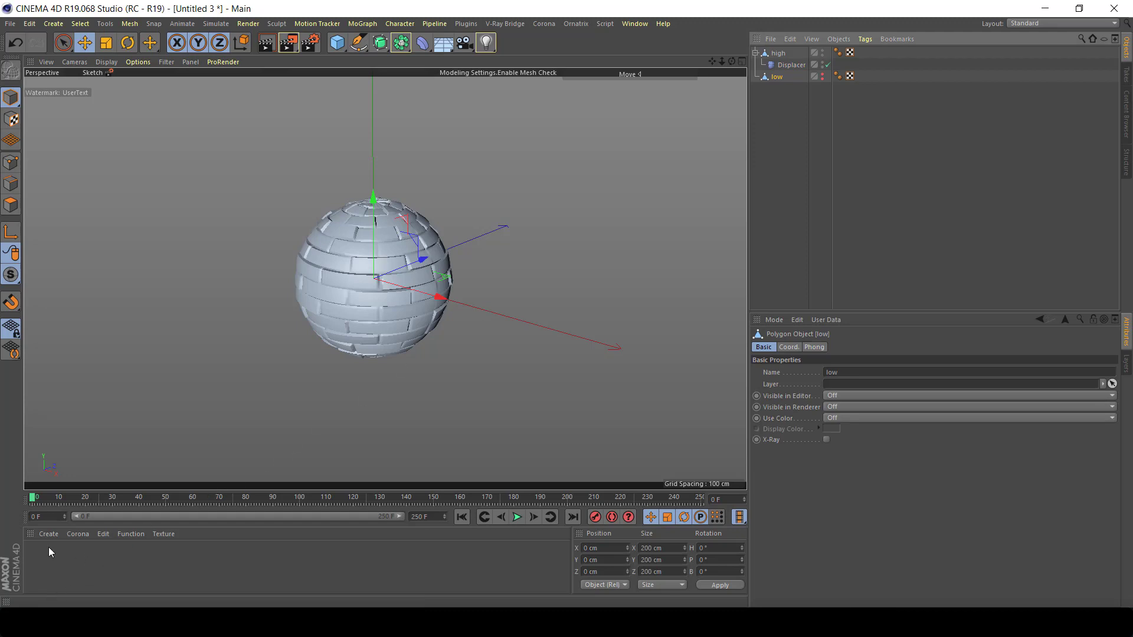
double_click(66, 559)
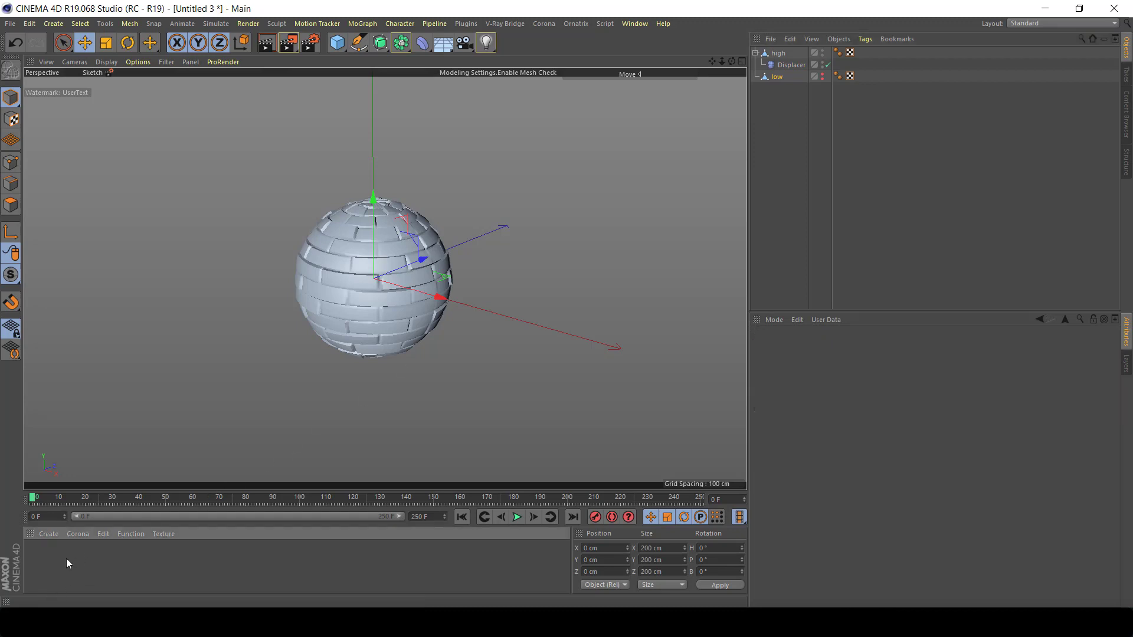
drag(42, 562, 780, 81)
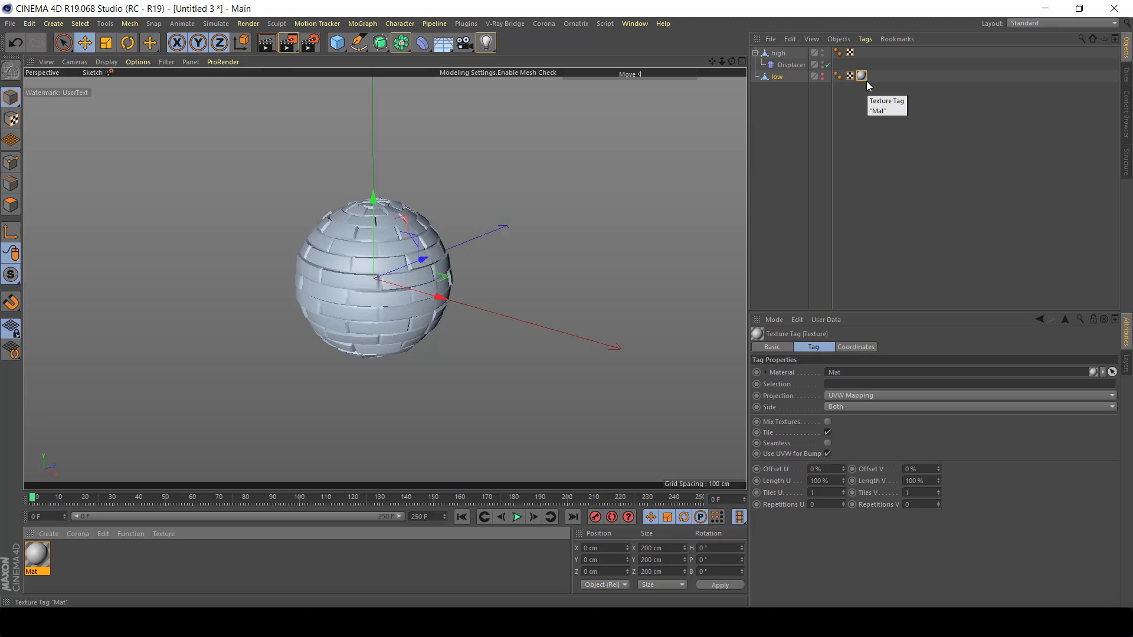
Add a Bake Texture tag to the low sphere and enlarge the area showing its settings
right_click(776, 80)
mouse_move(872, 89)
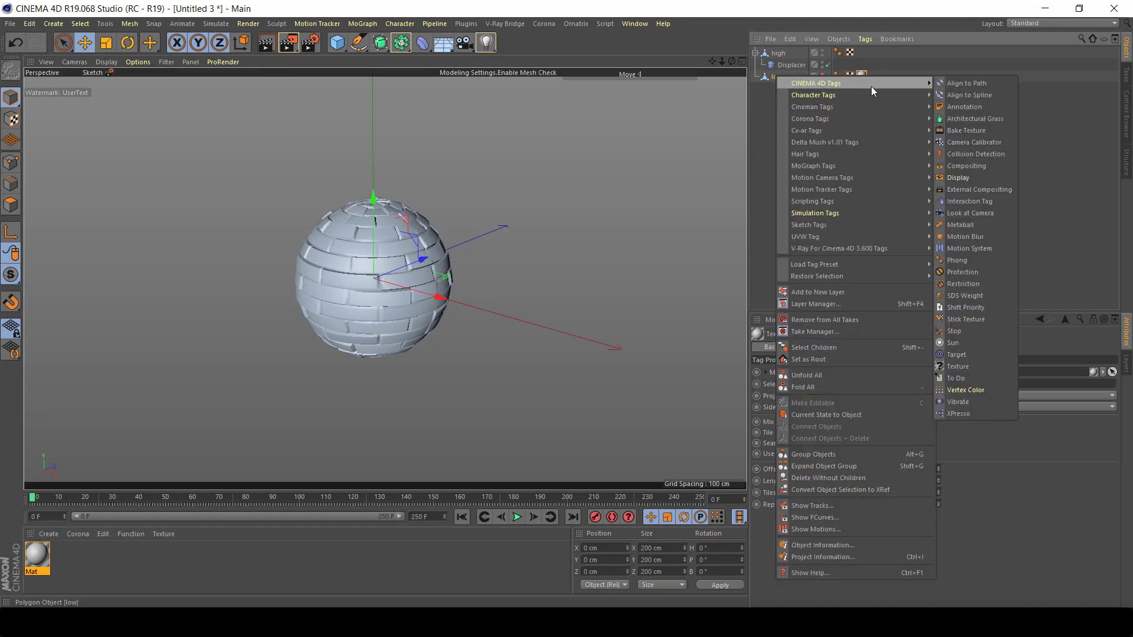
click(977, 130)
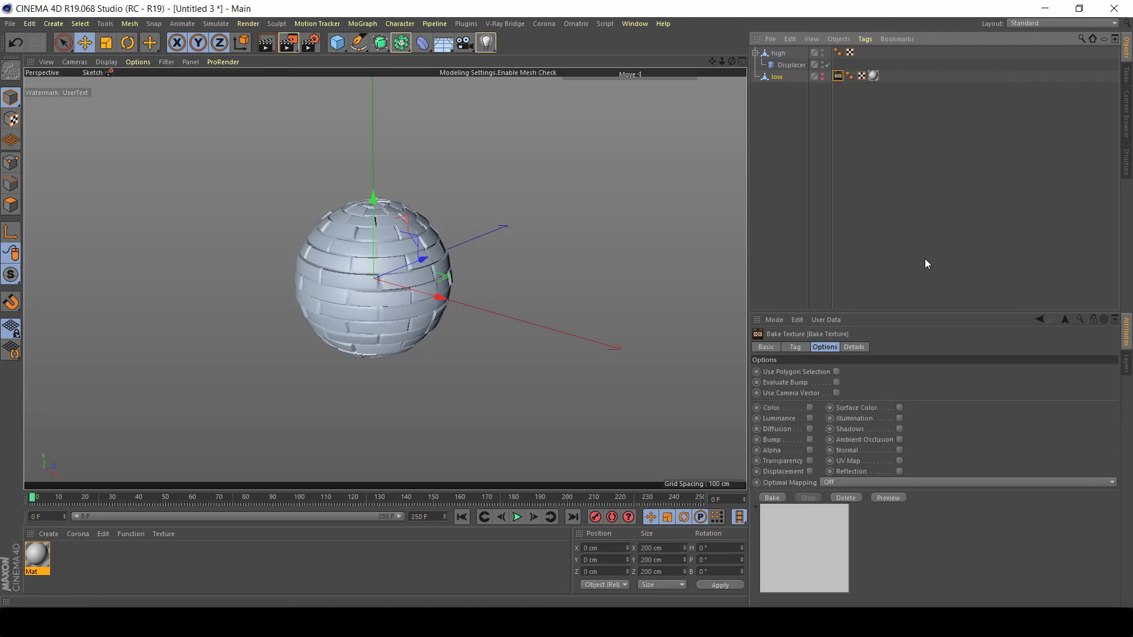
drag(909, 313, 915, 237)
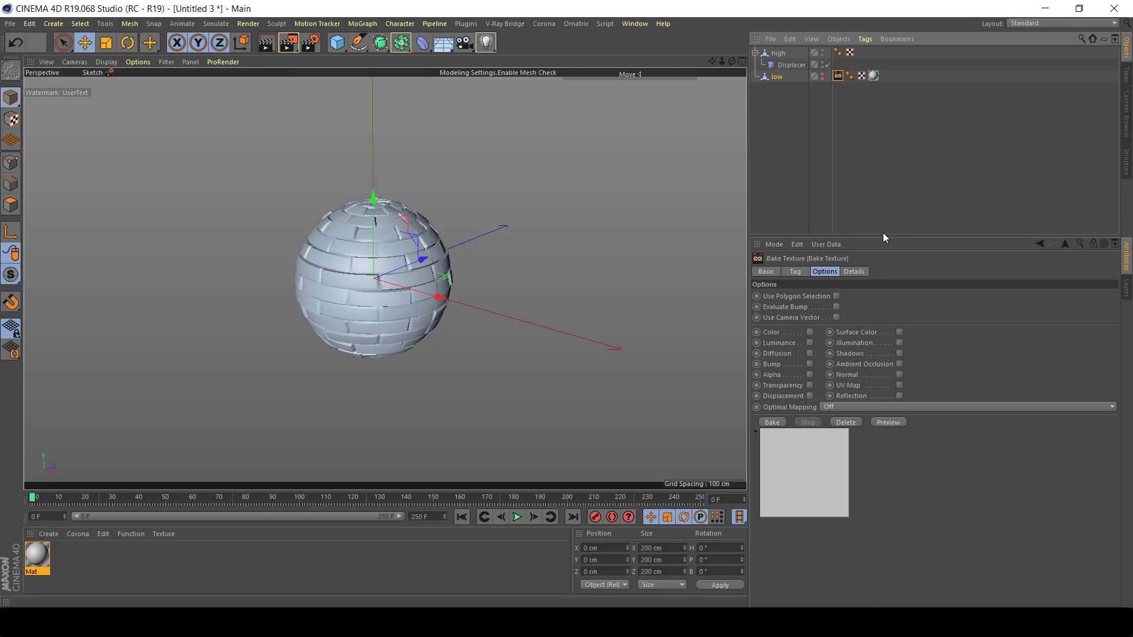
Set the Bake Texture tag's output width and height to 2048 each
click(795, 272)
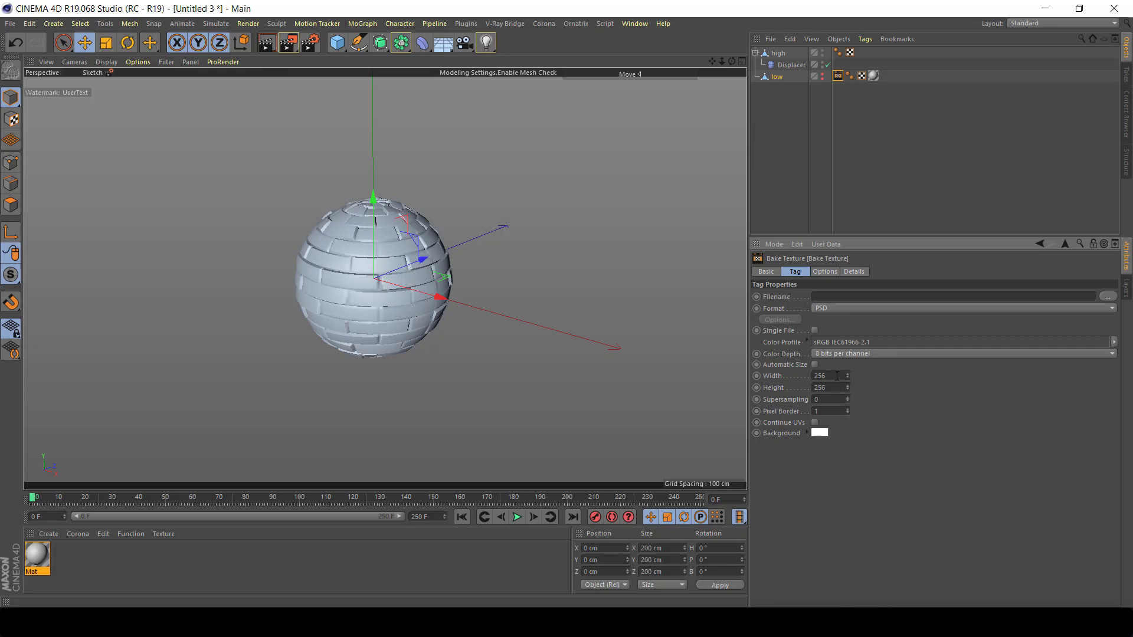
drag(836, 376, 804, 375)
text(2048)
drag(844, 389, 738, 391)
text(20)
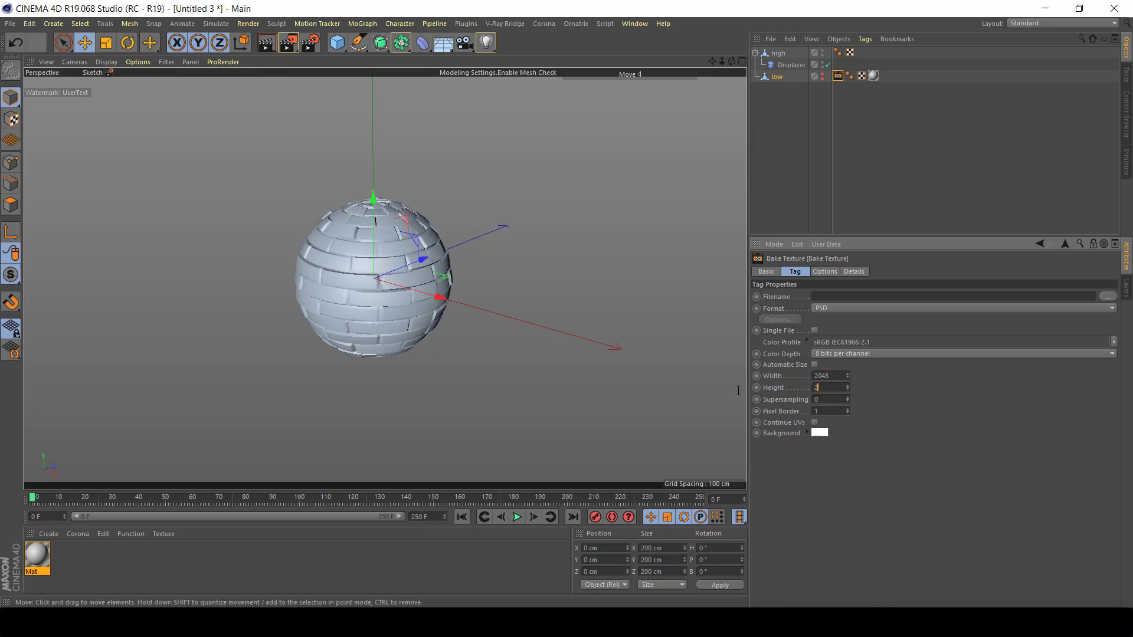
text(48)
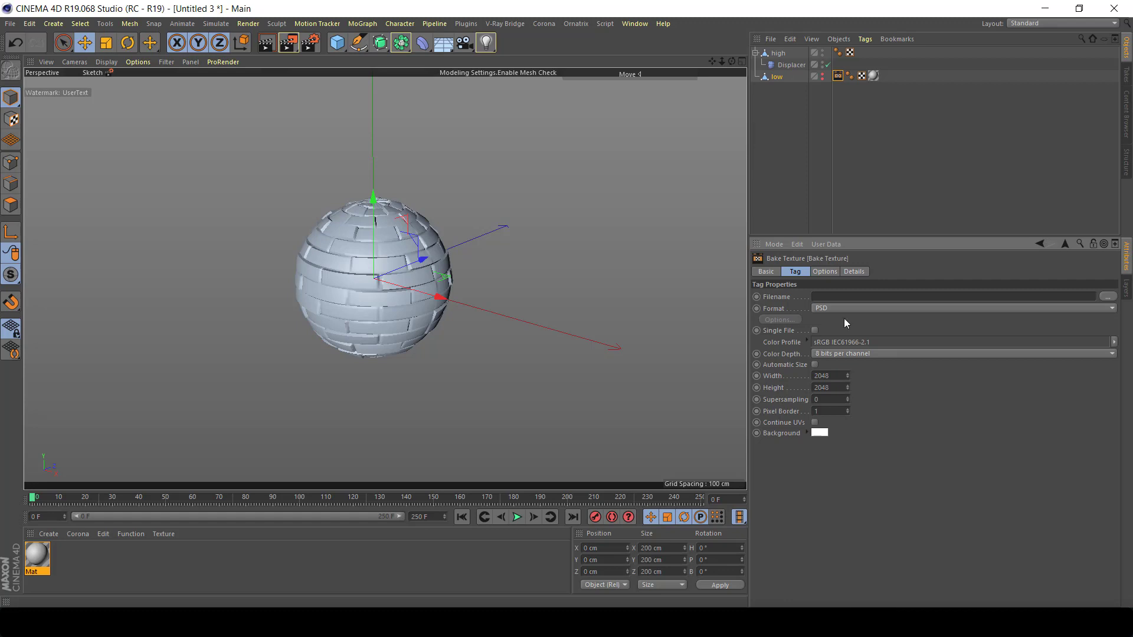
Enable Displacement baking with a height of 3 cm, matching the Displacer, and the Intensity (Centered) method
click(824, 271)
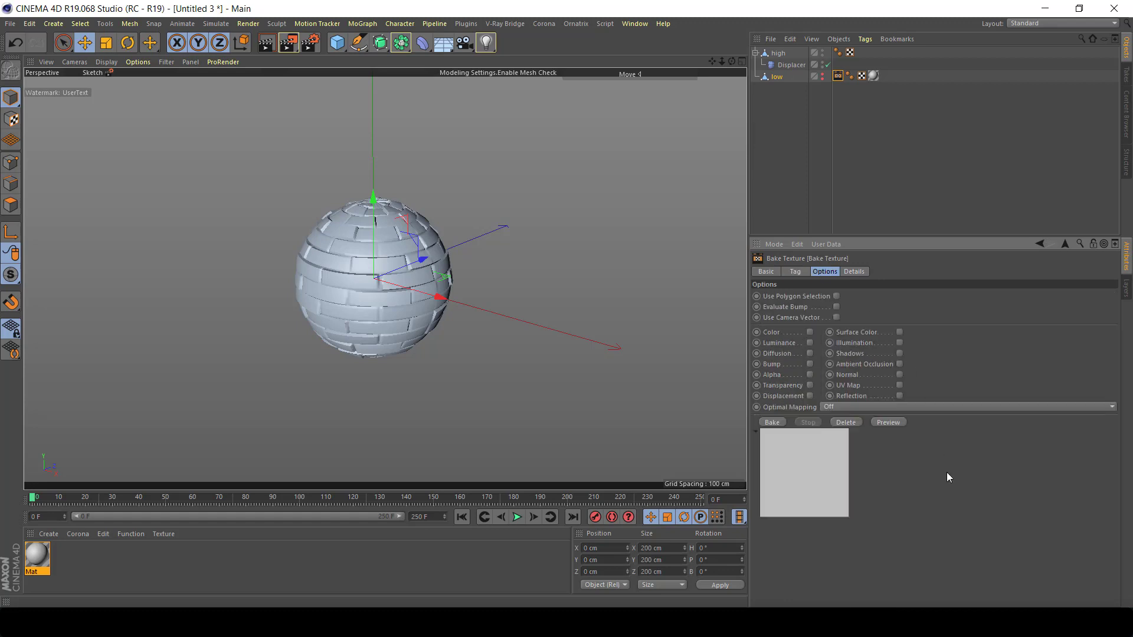
click(809, 396)
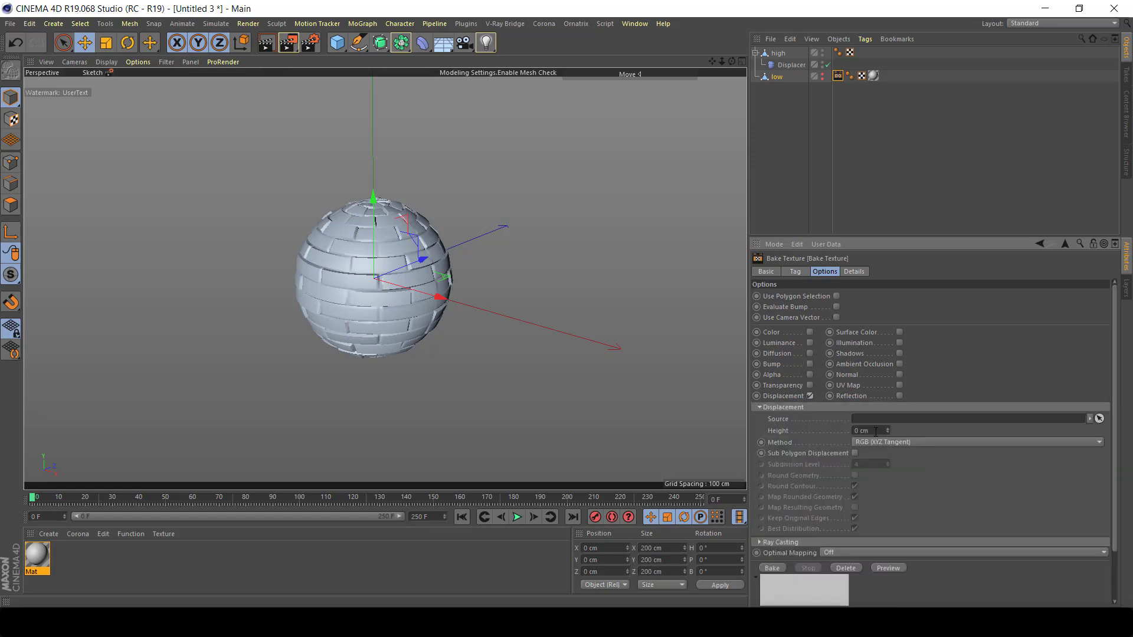
click(789, 65)
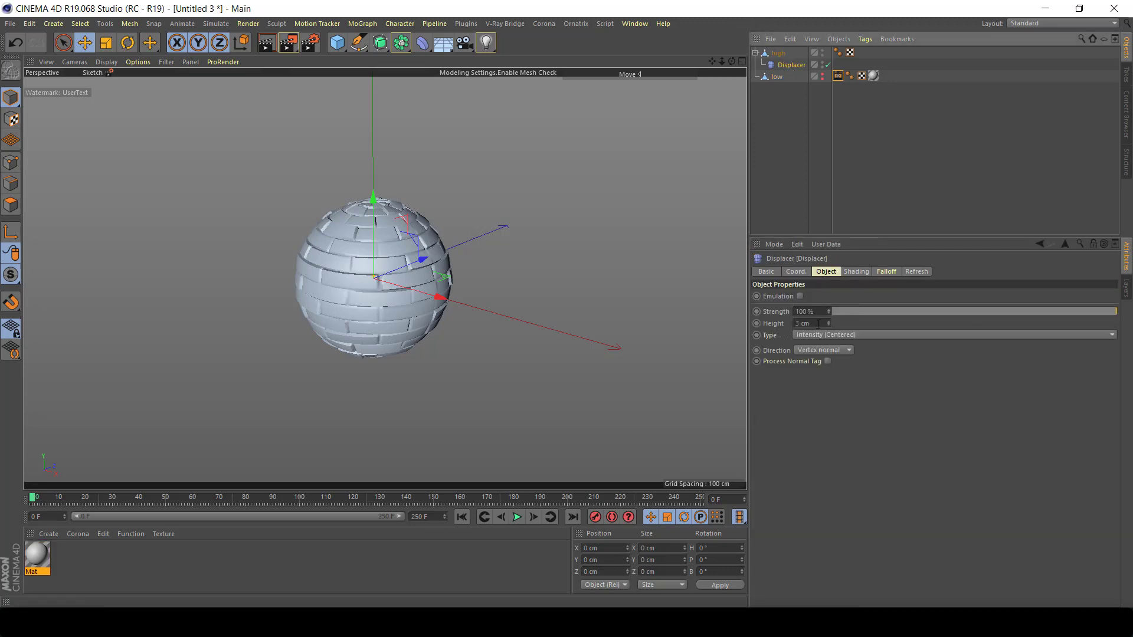
click(837, 76)
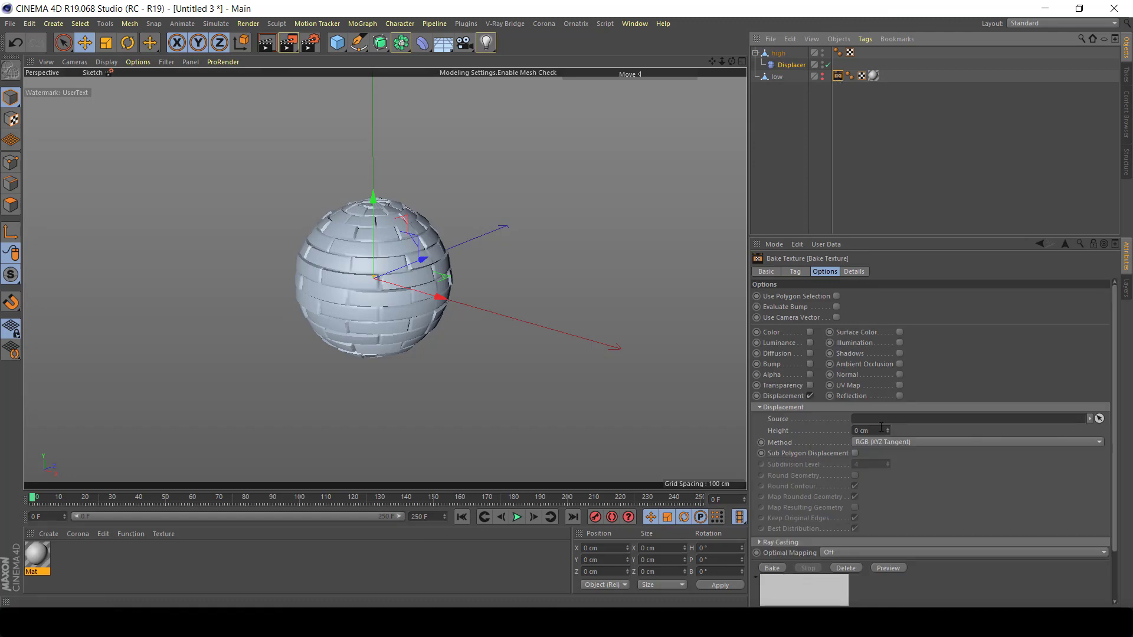
click(880, 430)
text(3)
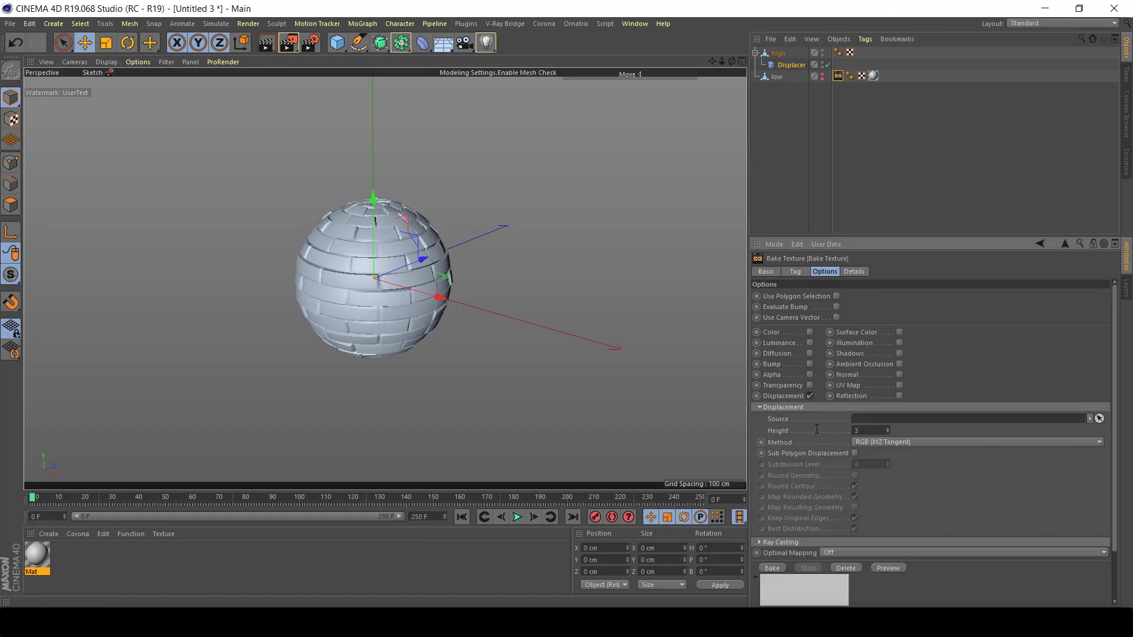
key(Return)
click(890, 443)
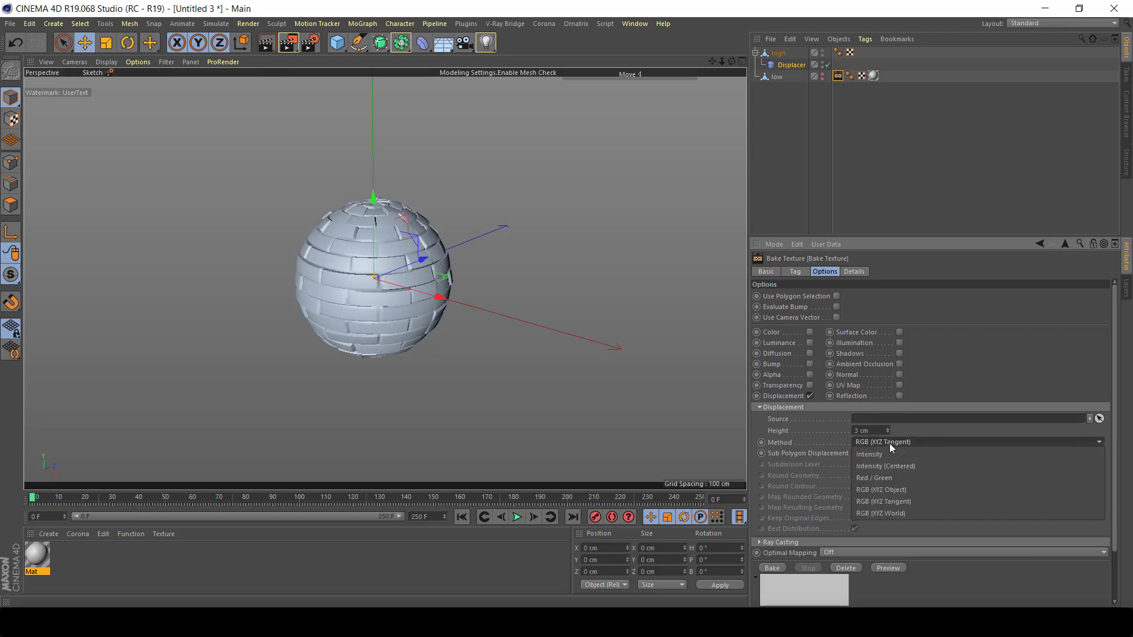
click(920, 466)
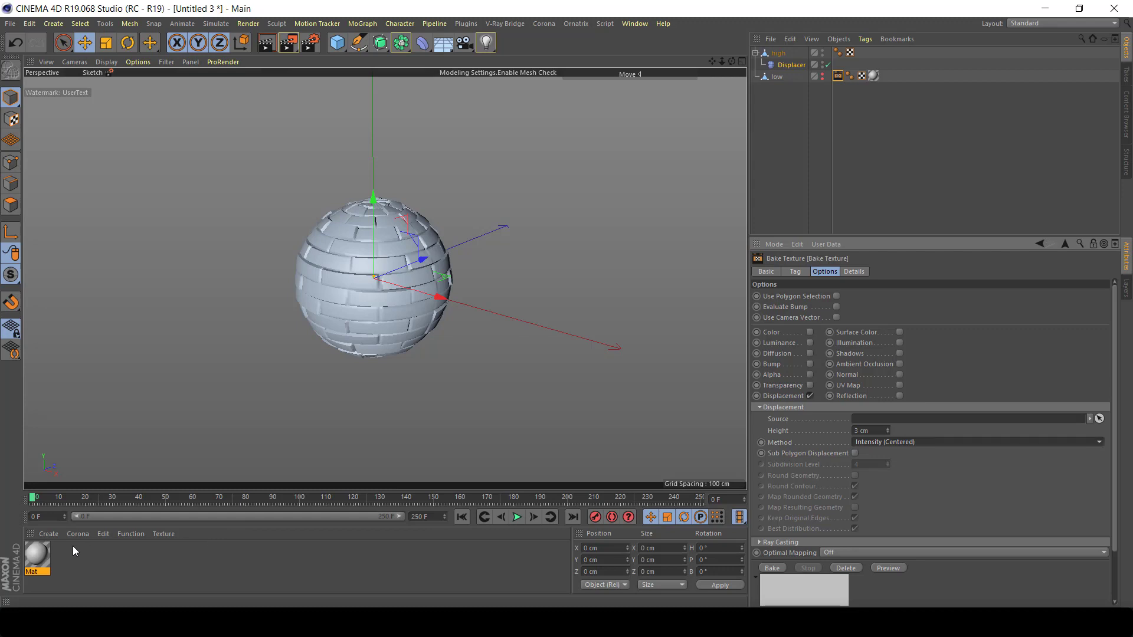
Check the displacement type in the low sphere's material, then return to the Bake Texture tag's options
double_click(40, 556)
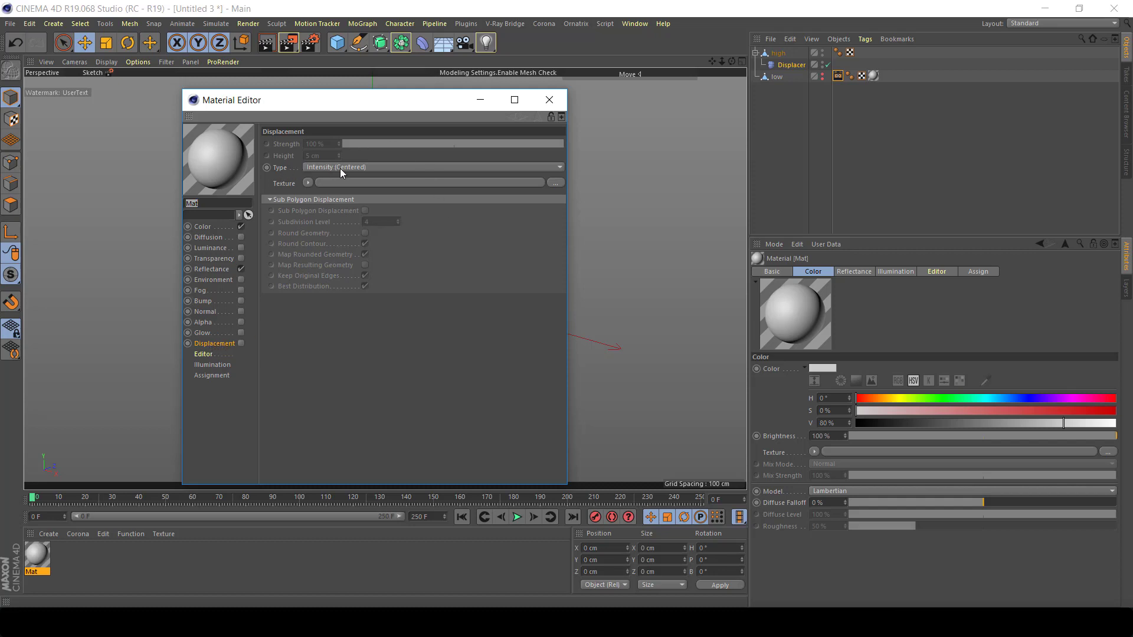
click(553, 102)
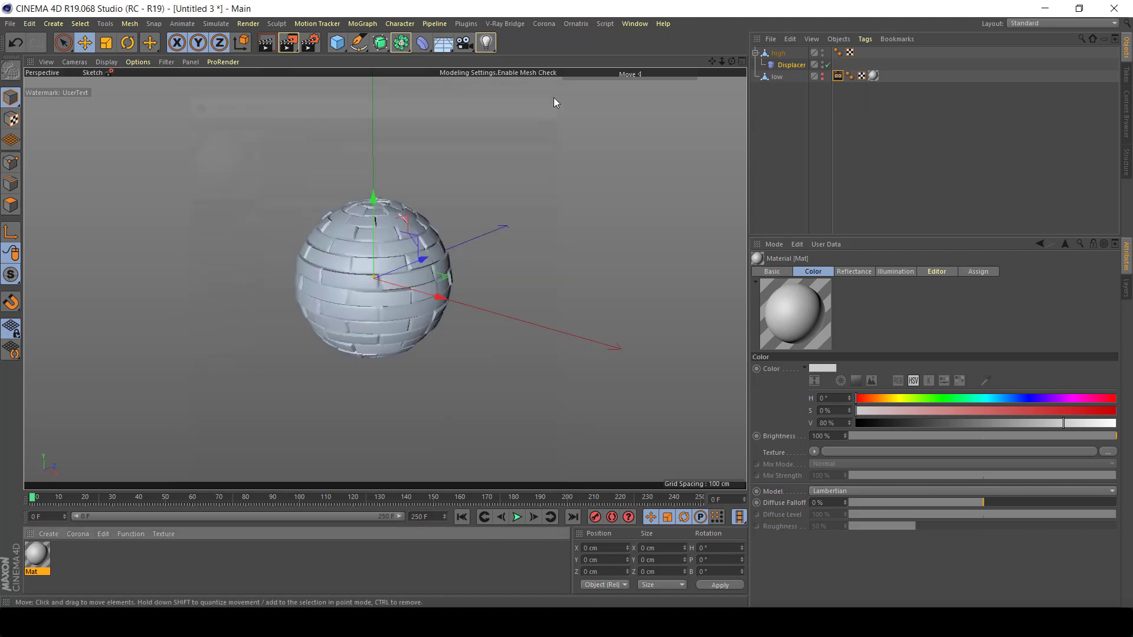
click(838, 76)
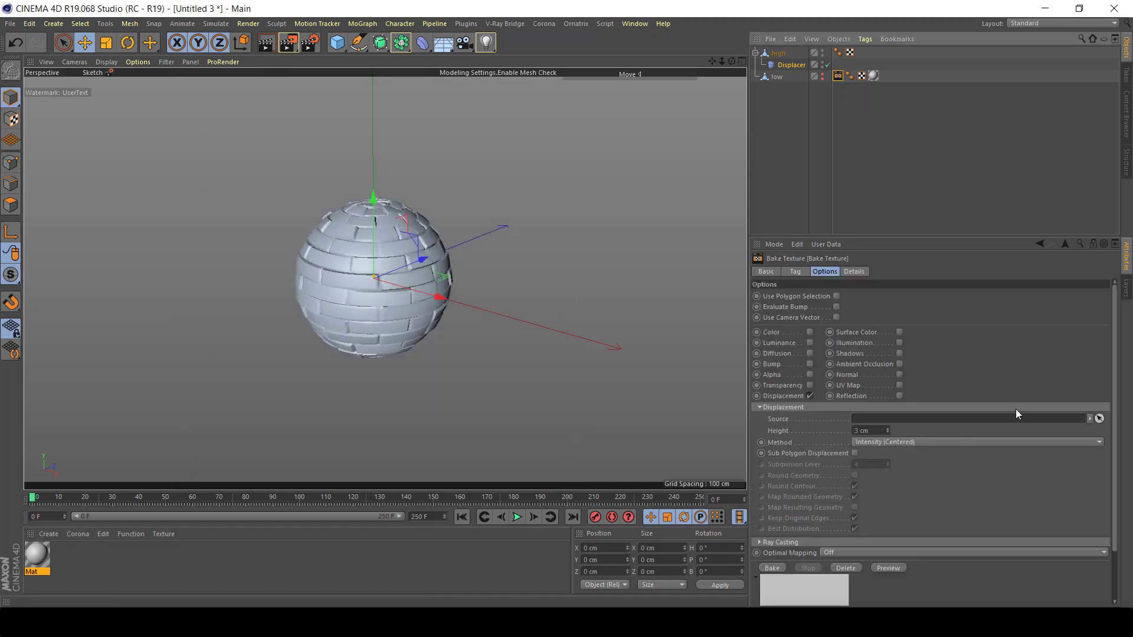
Enable Sub Polygon Displacement and Round Geometry for the bake, and disable Keep Original Edges
click(855, 453)
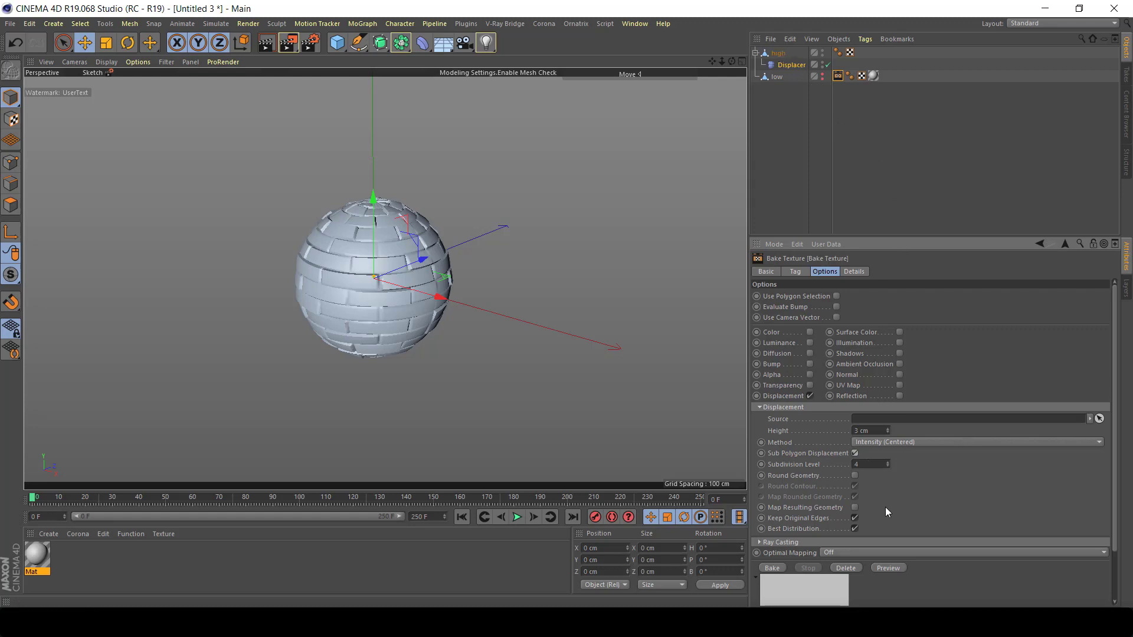
click(856, 518)
click(855, 475)
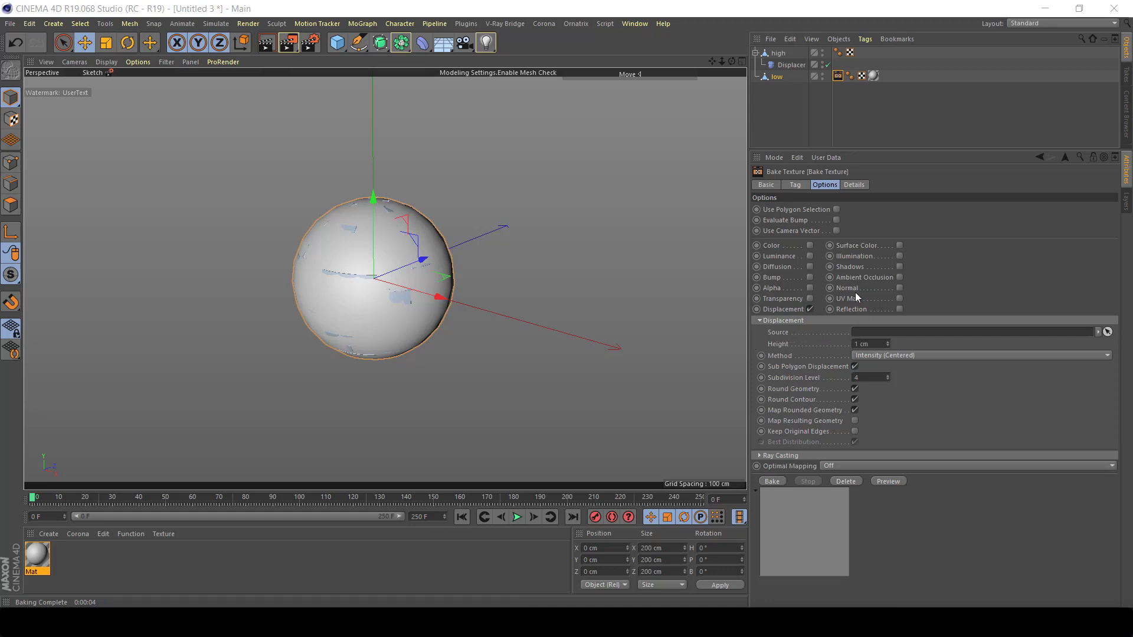
Assign the high sphere as the displacement source with a height of 3 cm and bake the texture
drag(779, 53, 879, 332)
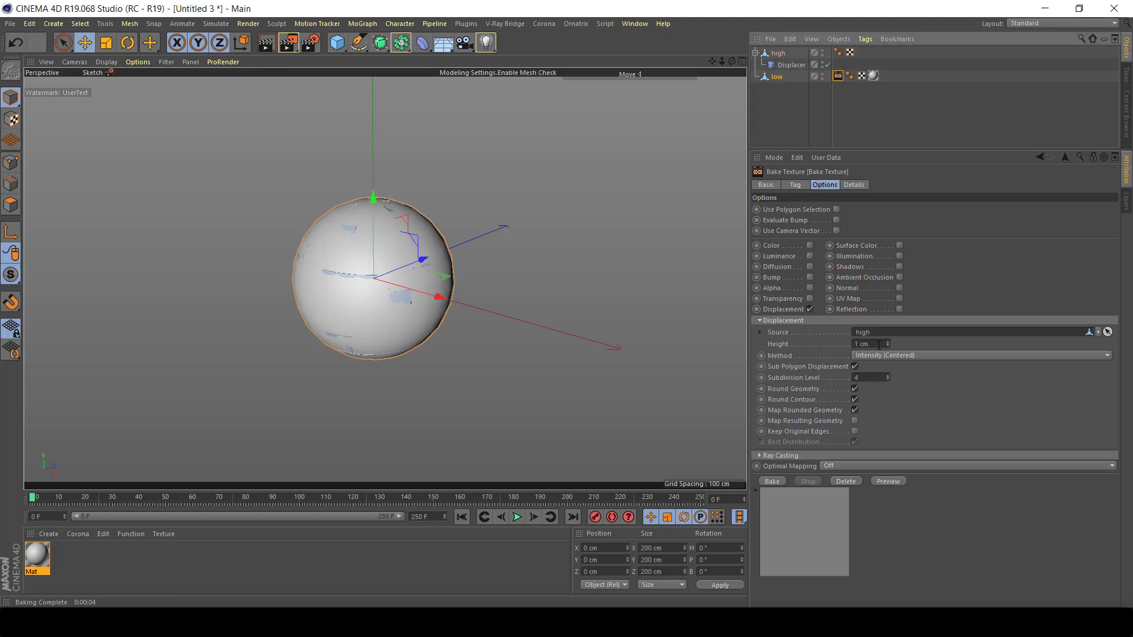
click(878, 345)
text(3)
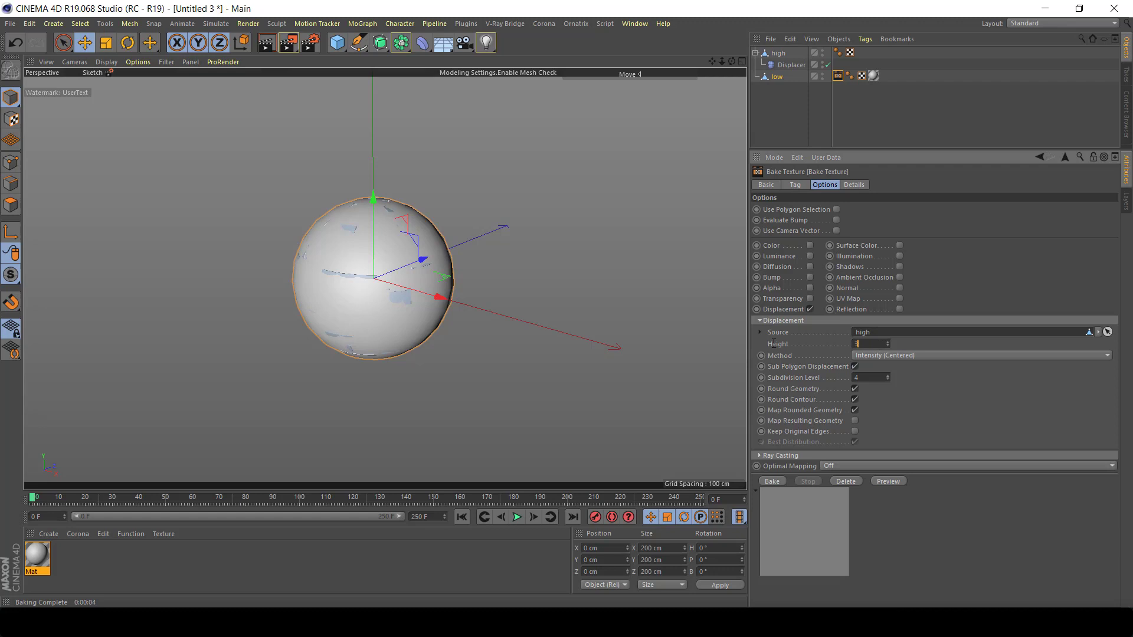
key(Return)
click(776, 481)
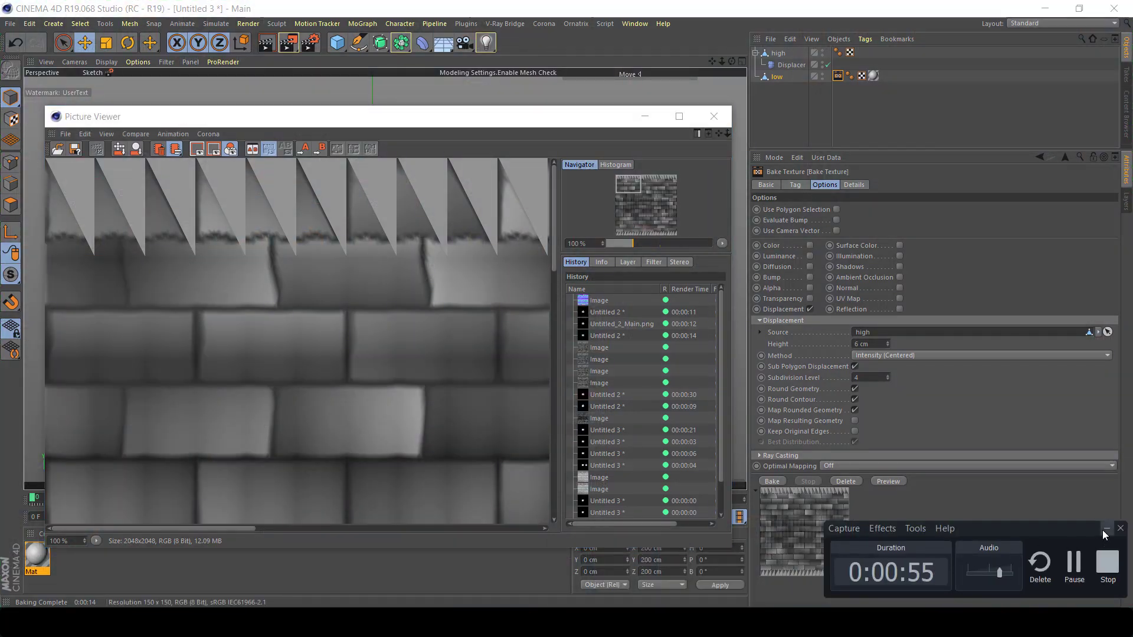
click(1105, 528)
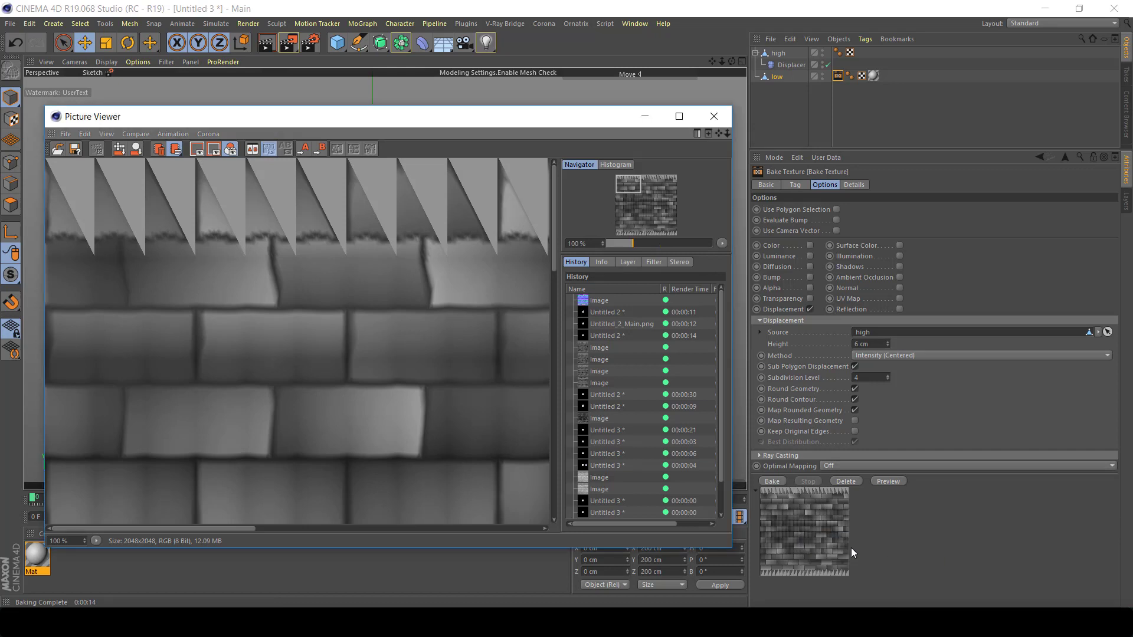
click(802, 186)
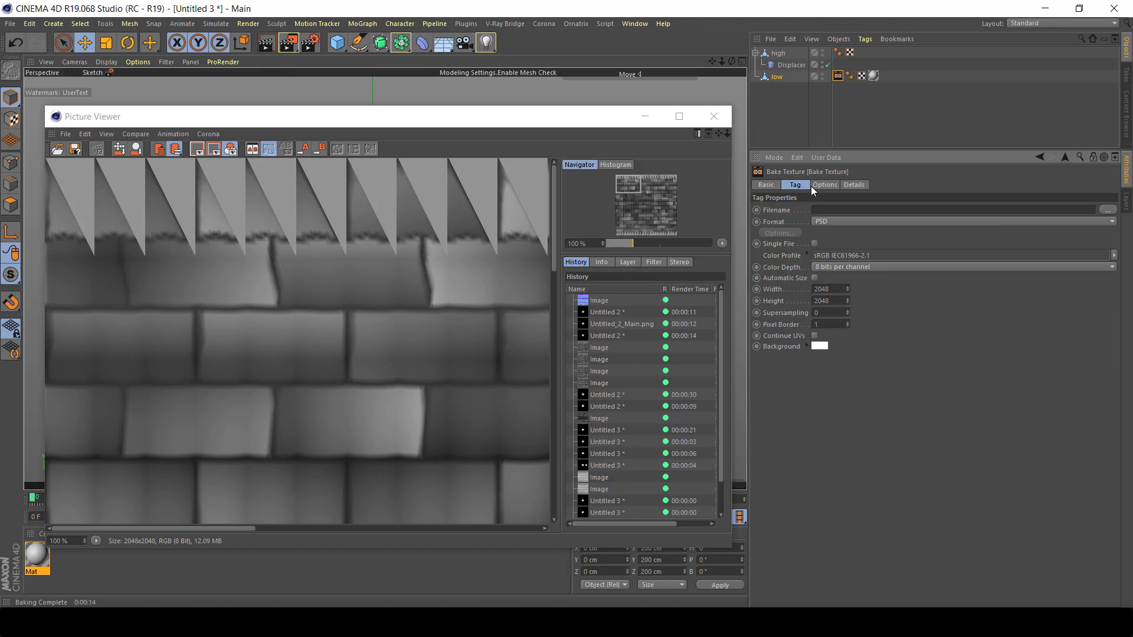
click(828, 185)
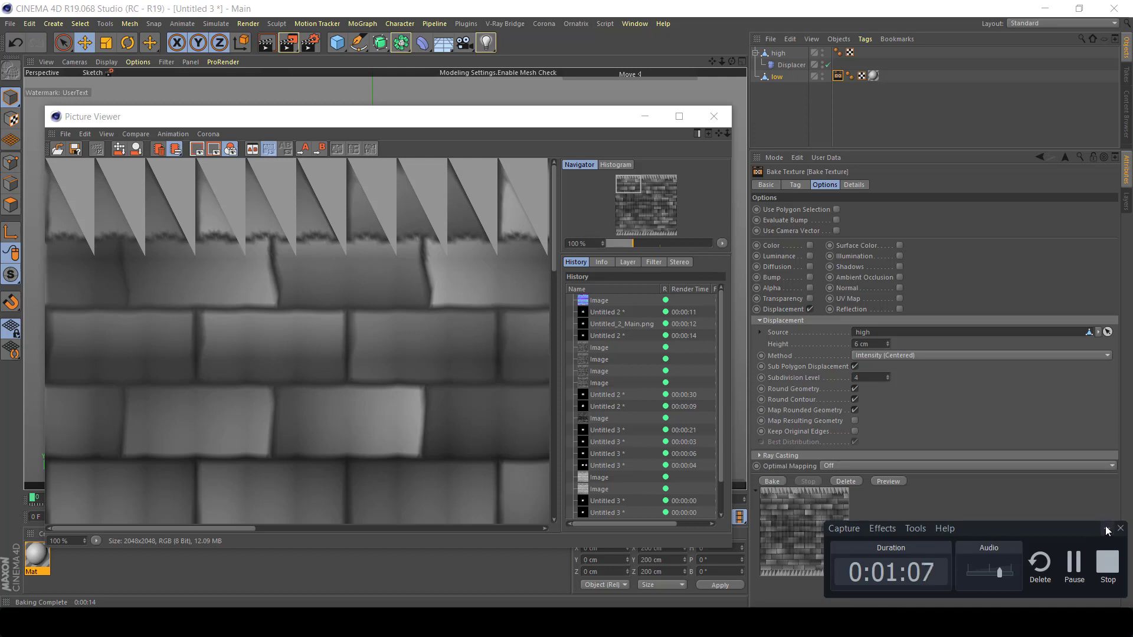
click(1106, 529)
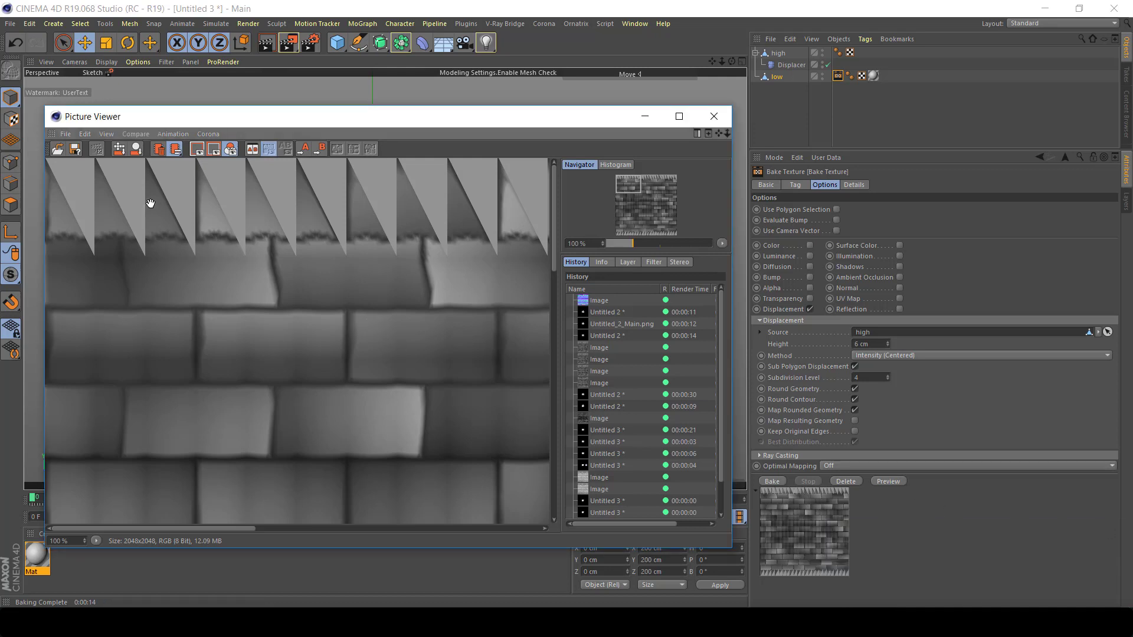
Save the baked displacement image as a TIFF over dissculpt_Source_3_Target_0.tif on the Desktop and close the Picture Viewer
click(66, 134)
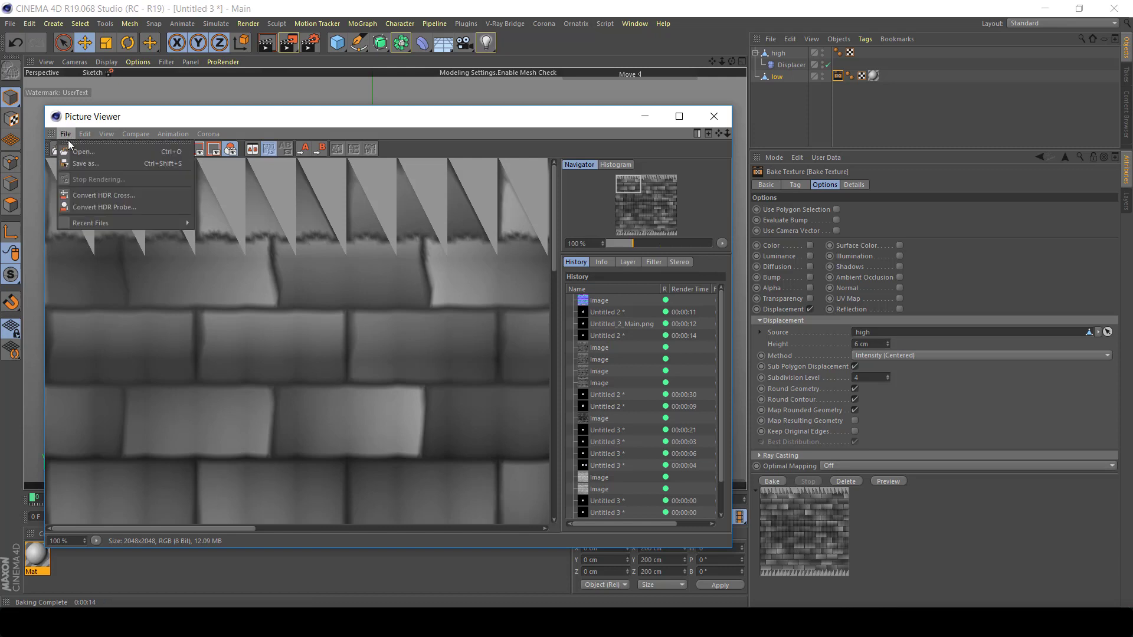
click(101, 164)
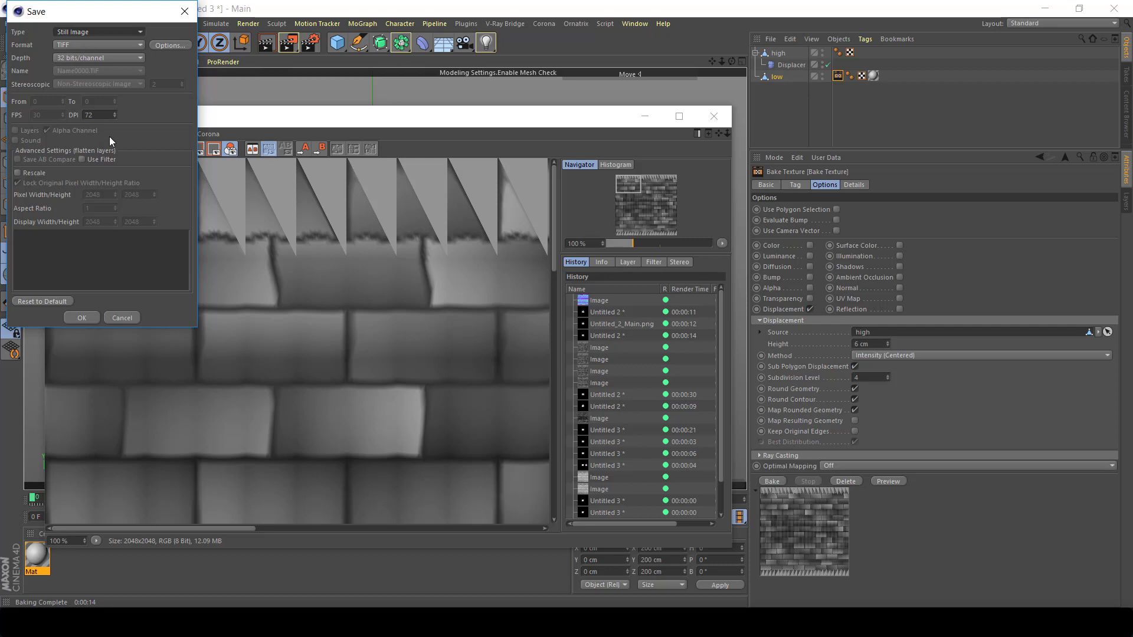
click(82, 318)
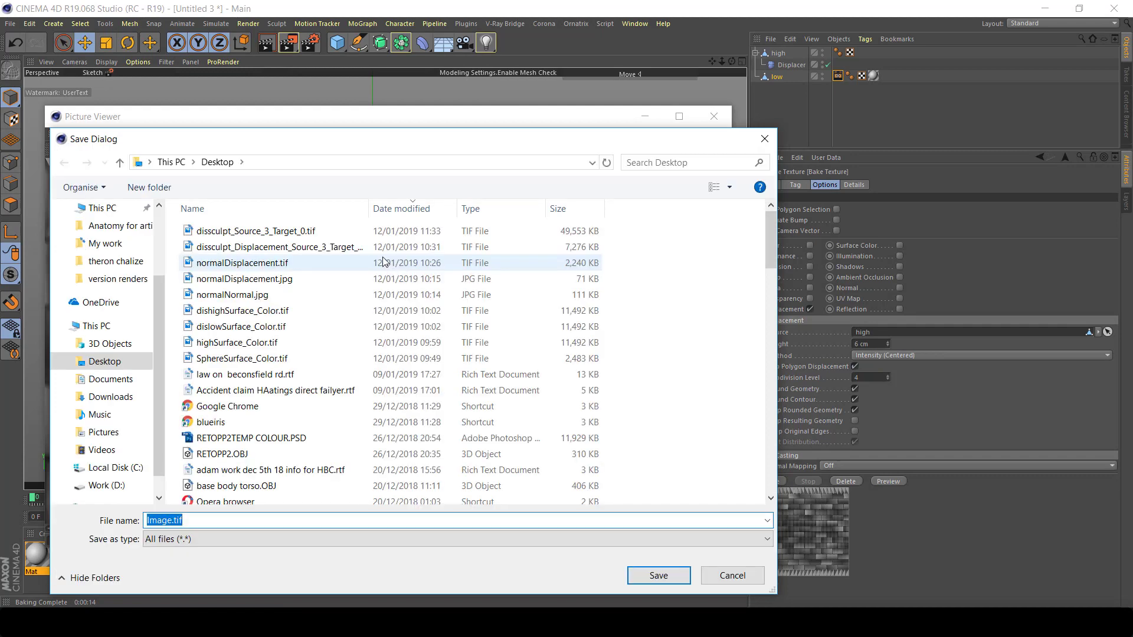
click(313, 232)
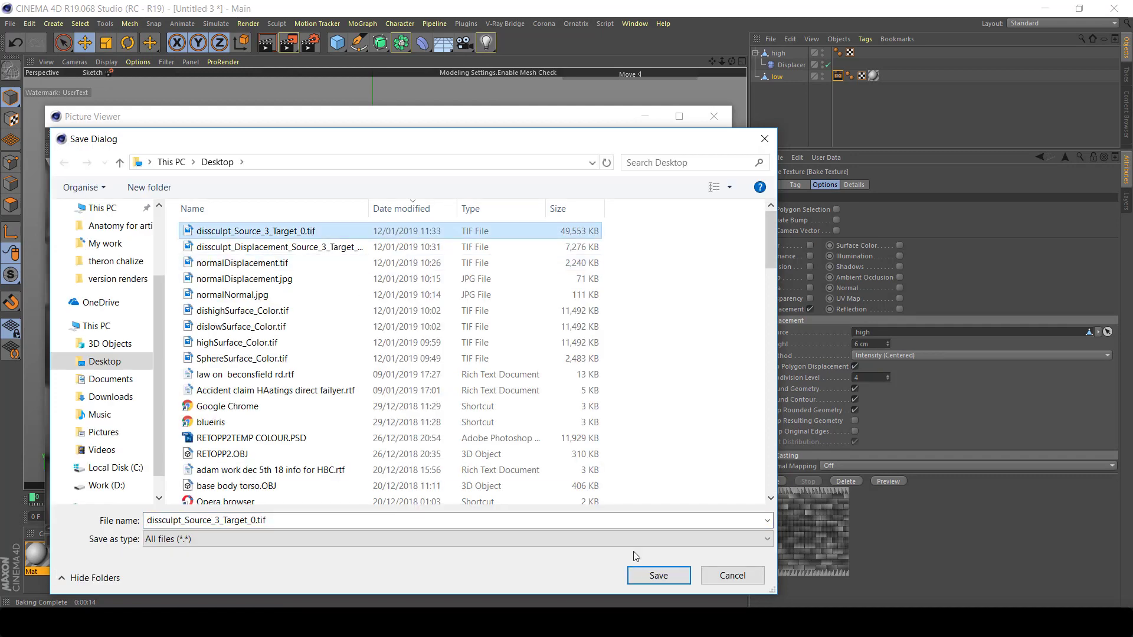
click(648, 582)
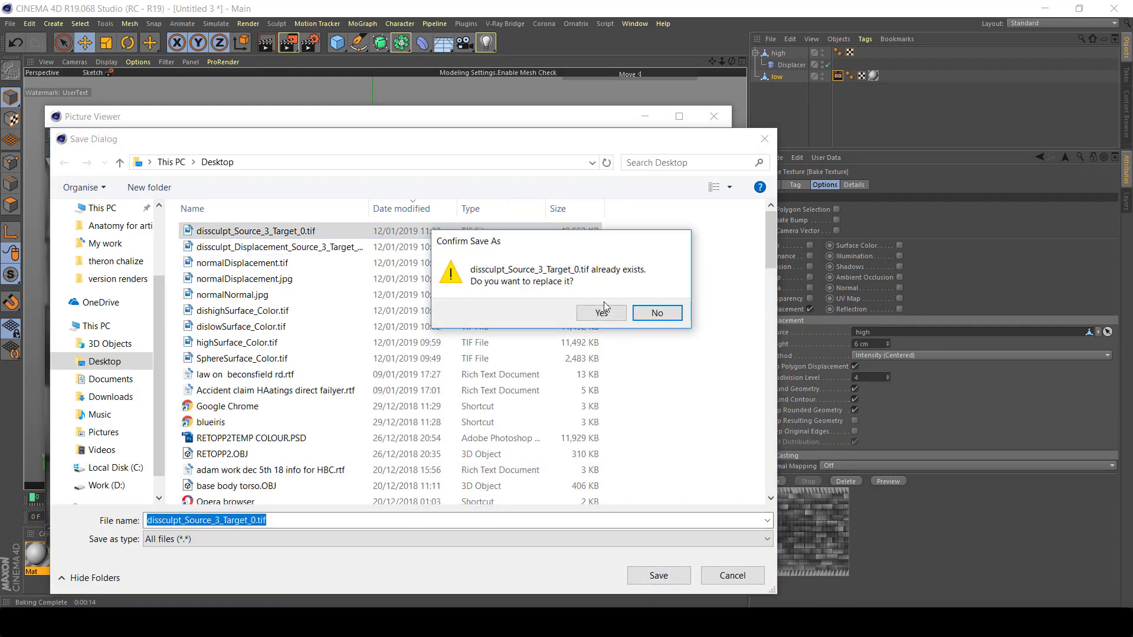
click(602, 312)
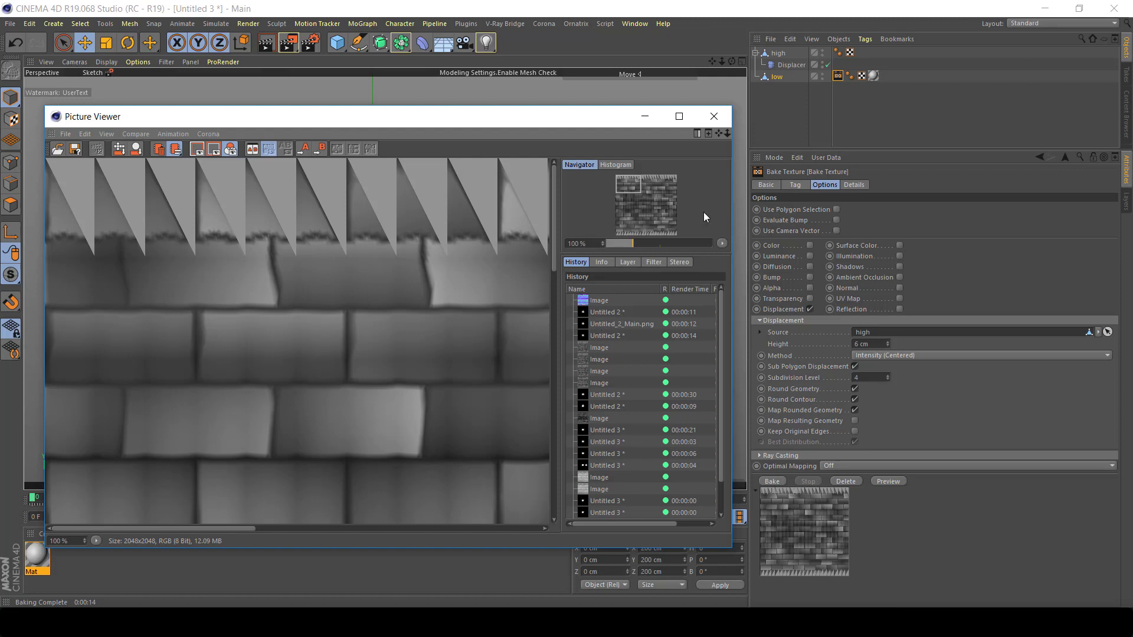
click(715, 116)
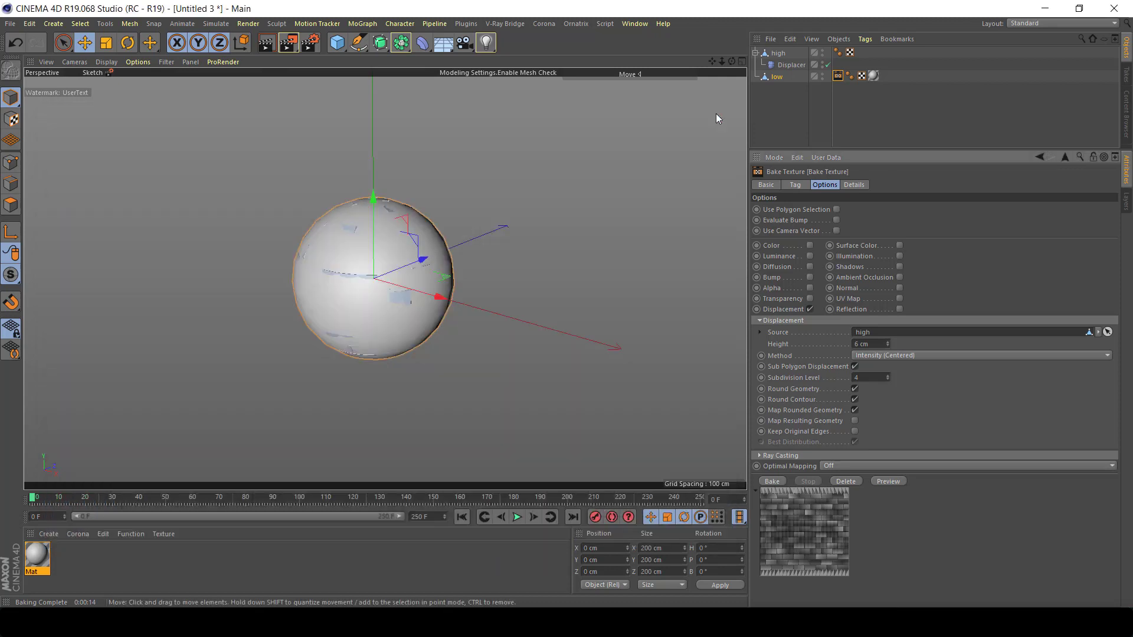
Hide the high sphere and place the low sphere under a Subdivision Surface with renderer subdivision 4
click(823, 50)
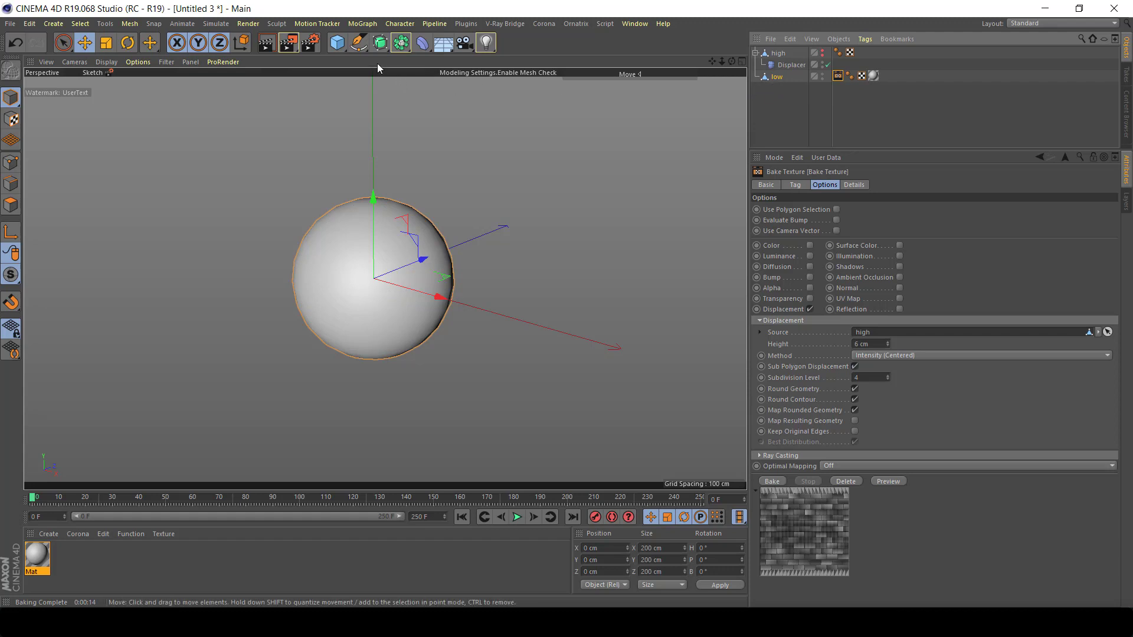
alt+click(380, 44)
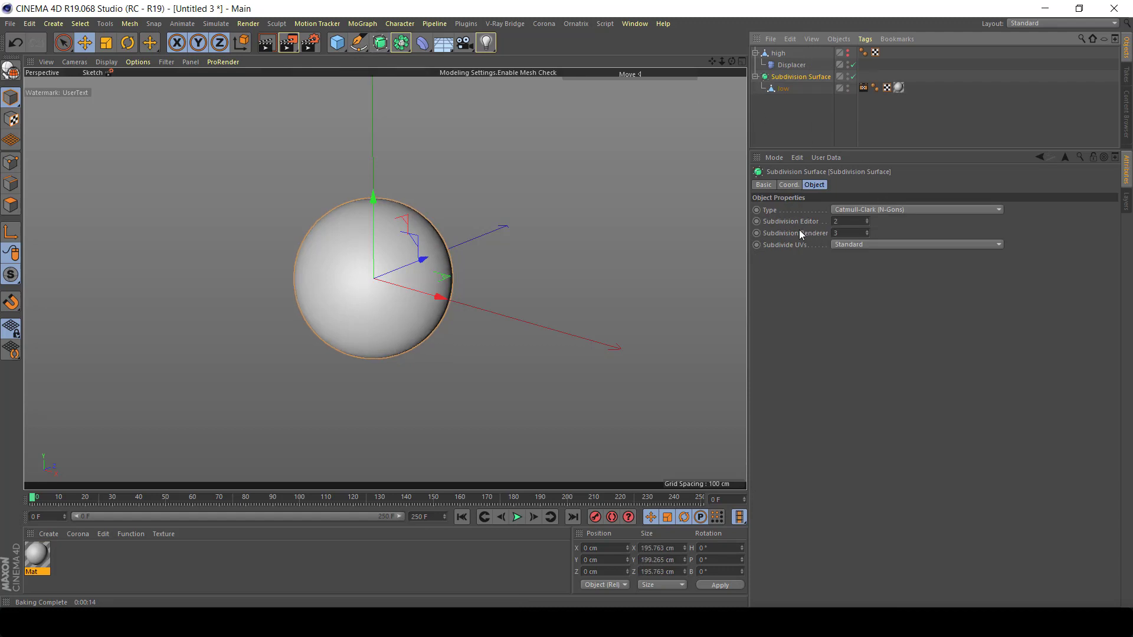
click(867, 231)
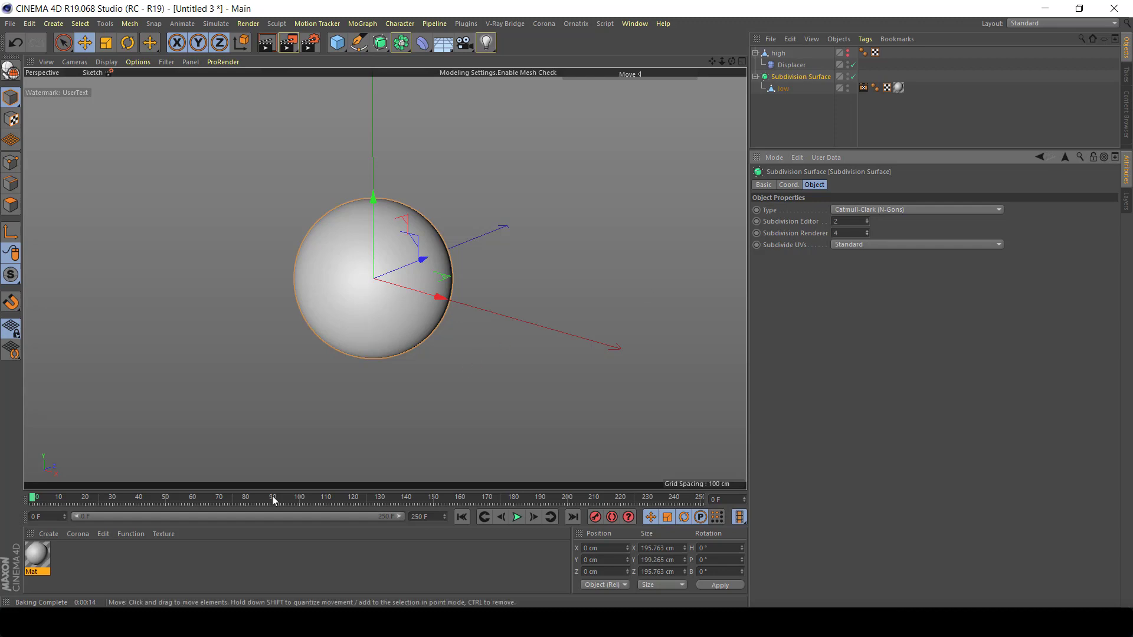
Enable the Displacement channel of the Mat material and load dissculpt_Source_3_Target_0.tif from the Desktop as its texture
click(41, 555)
double_click(37, 555)
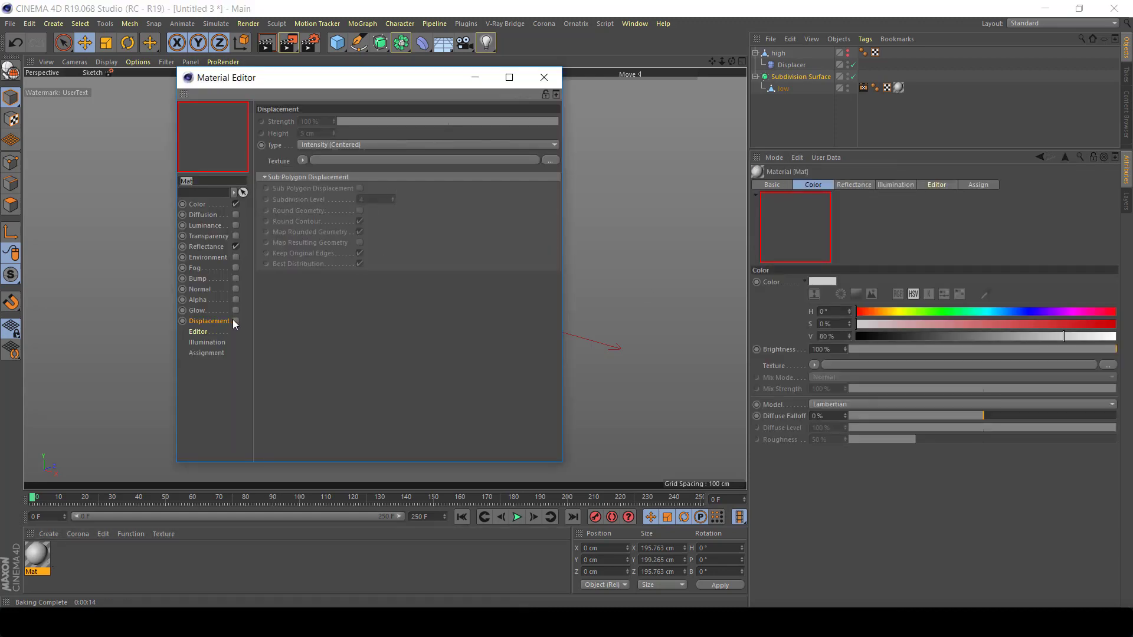
click(235, 321)
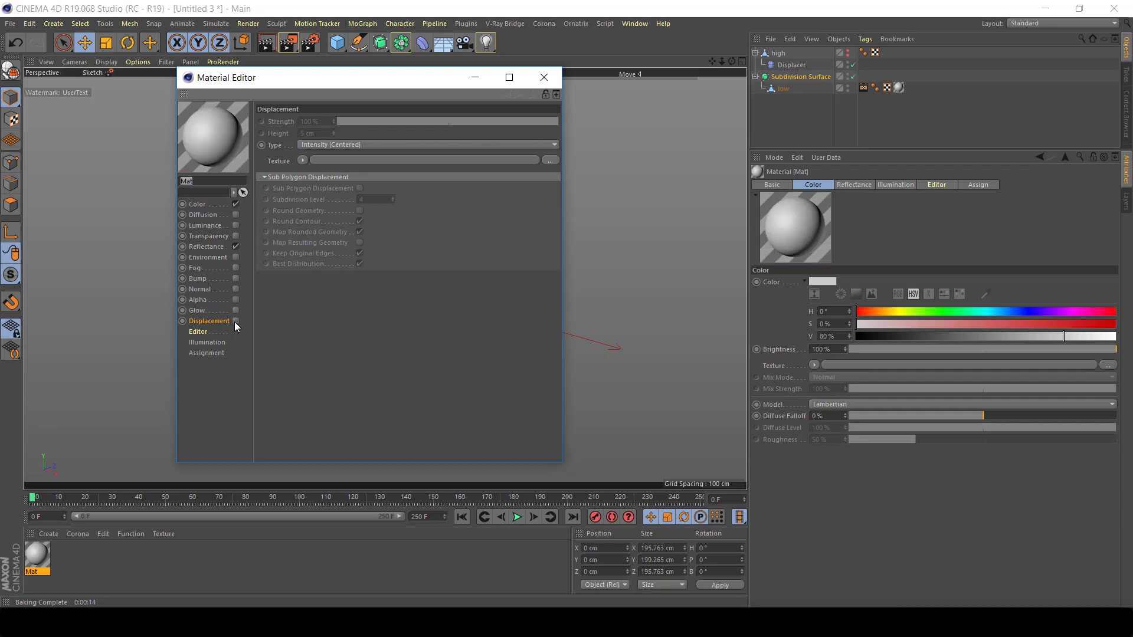
click(342, 160)
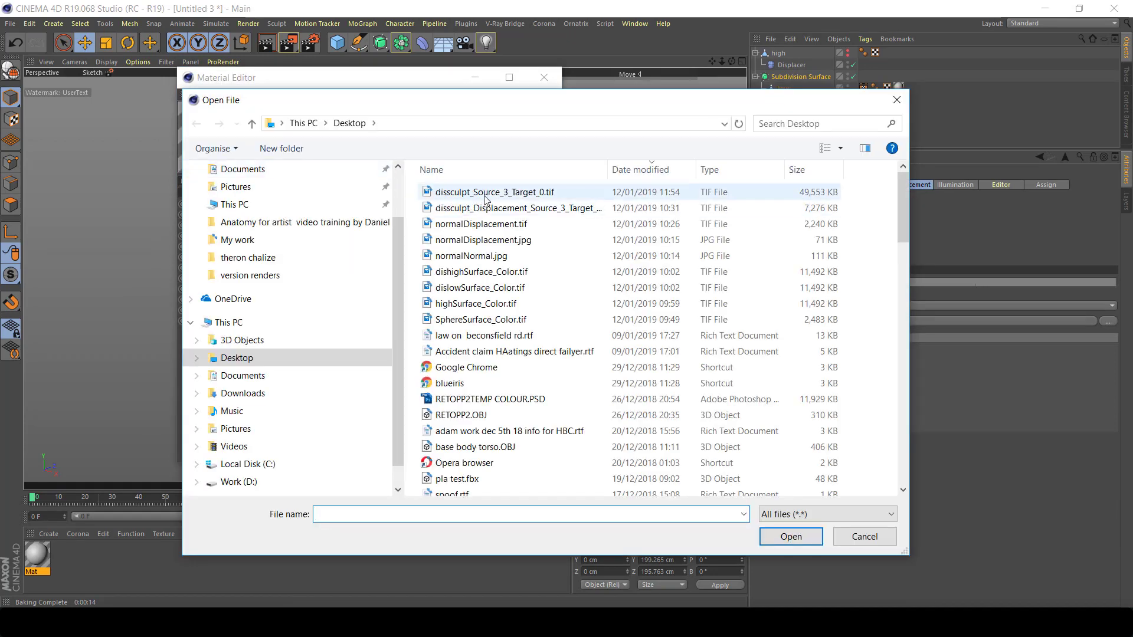
double_click(489, 194)
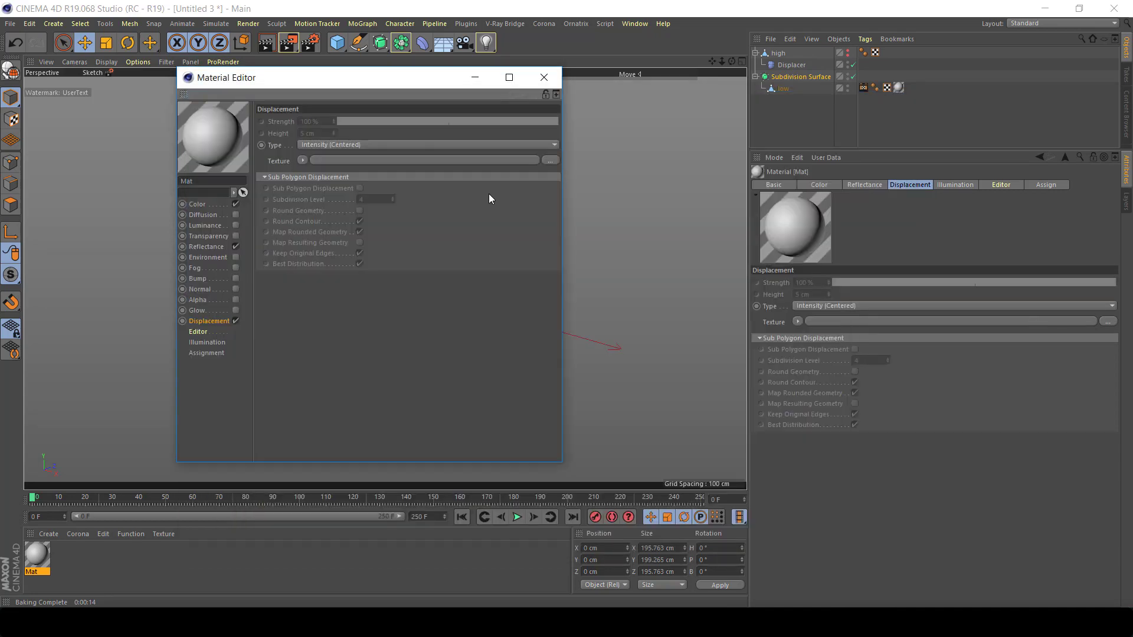
click(631, 371)
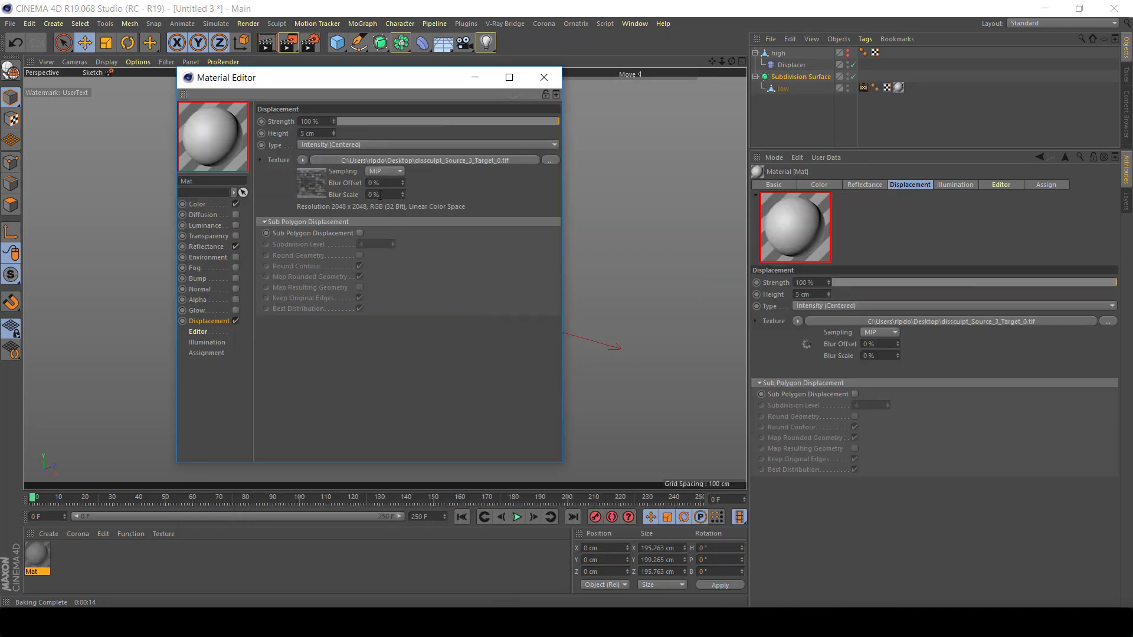
Set the material's displacement height to 3 cm, enable Sub Polygon Displacement and Round Geometry, and disable Keep Original Edges
click(324, 133)
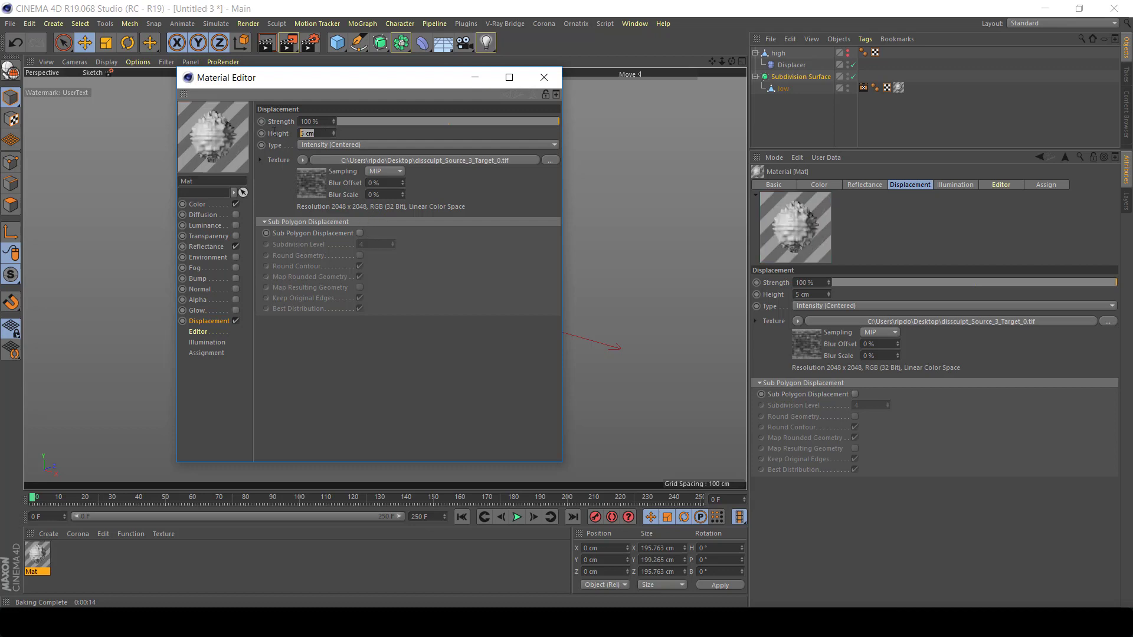
text(3)
key(Return)
click(358, 232)
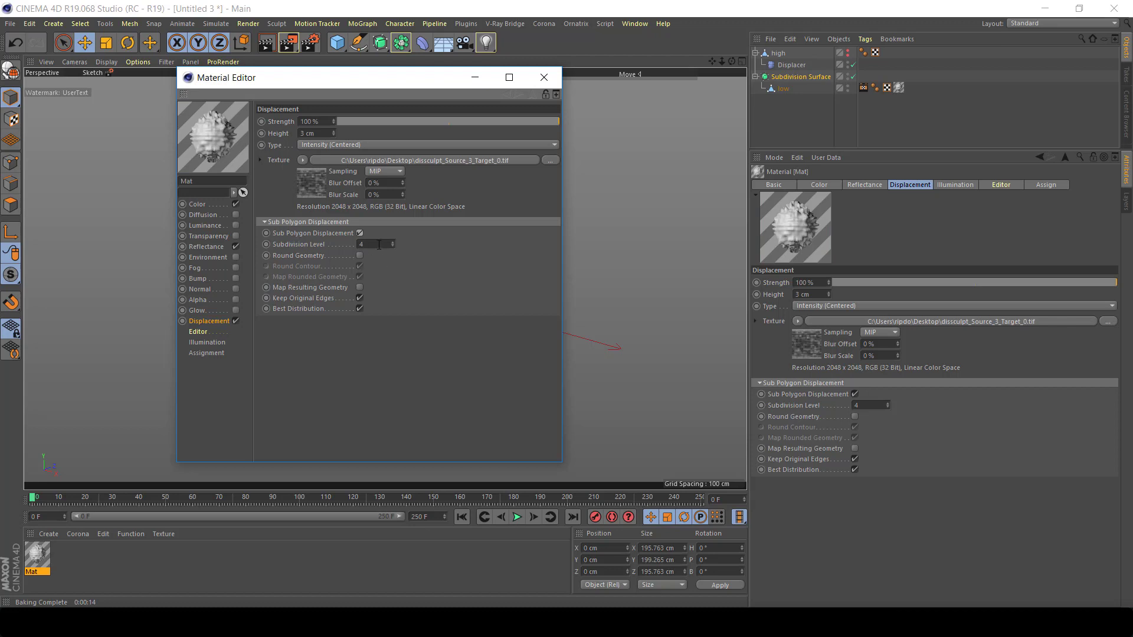
click(359, 255)
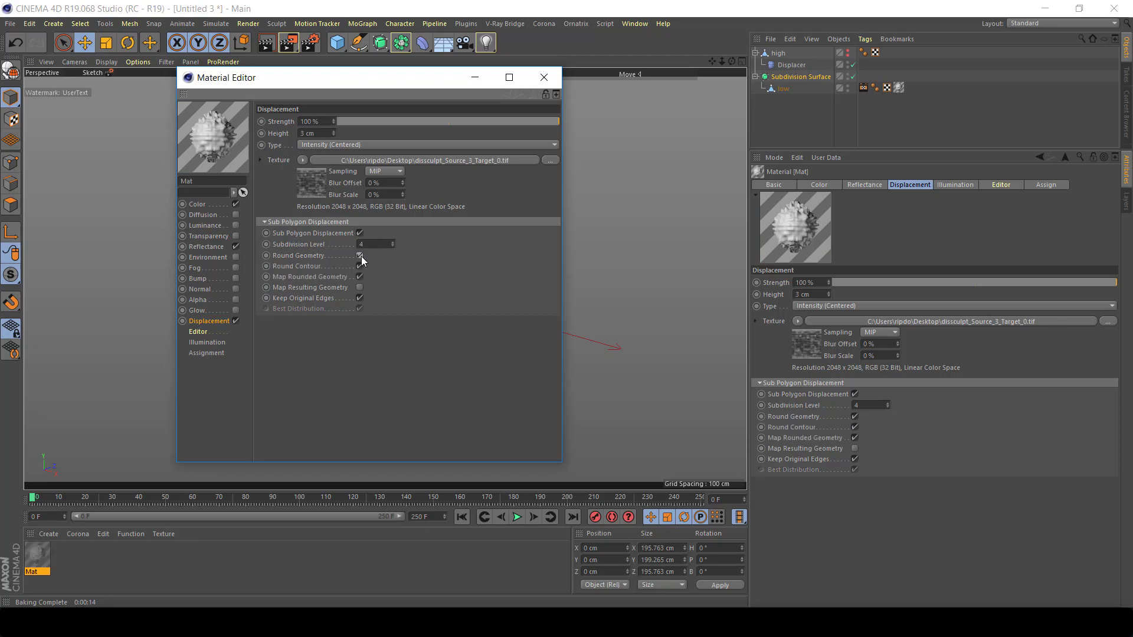
click(362, 298)
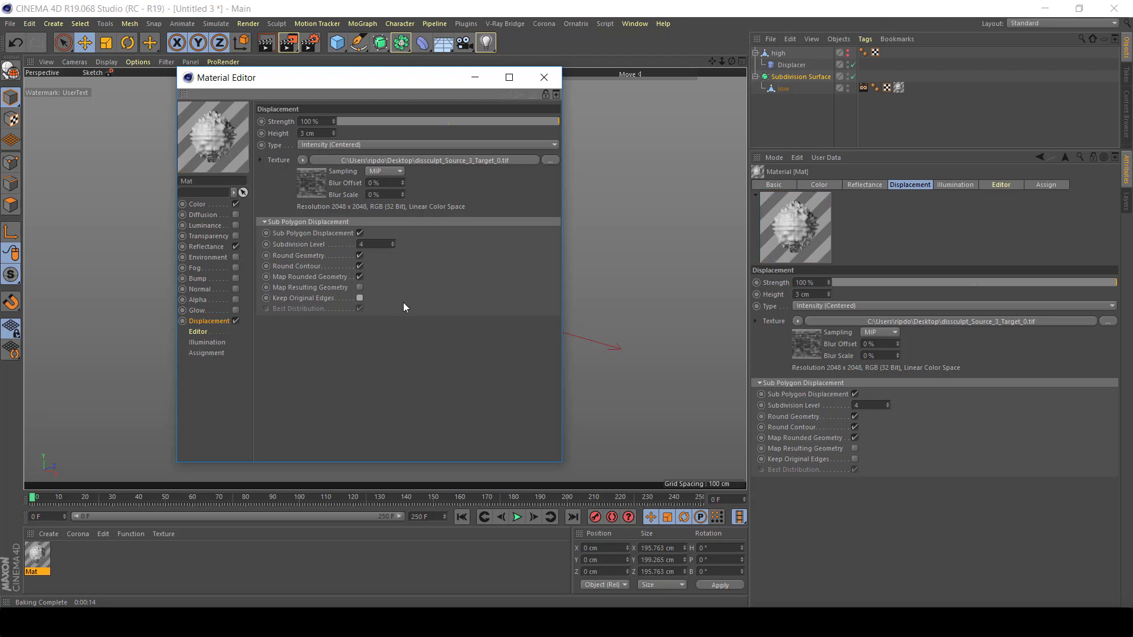
Render the subdivided low sphere in the Picture Viewer without overwriting the existing file, and examine the brick displacement
click(544, 77)
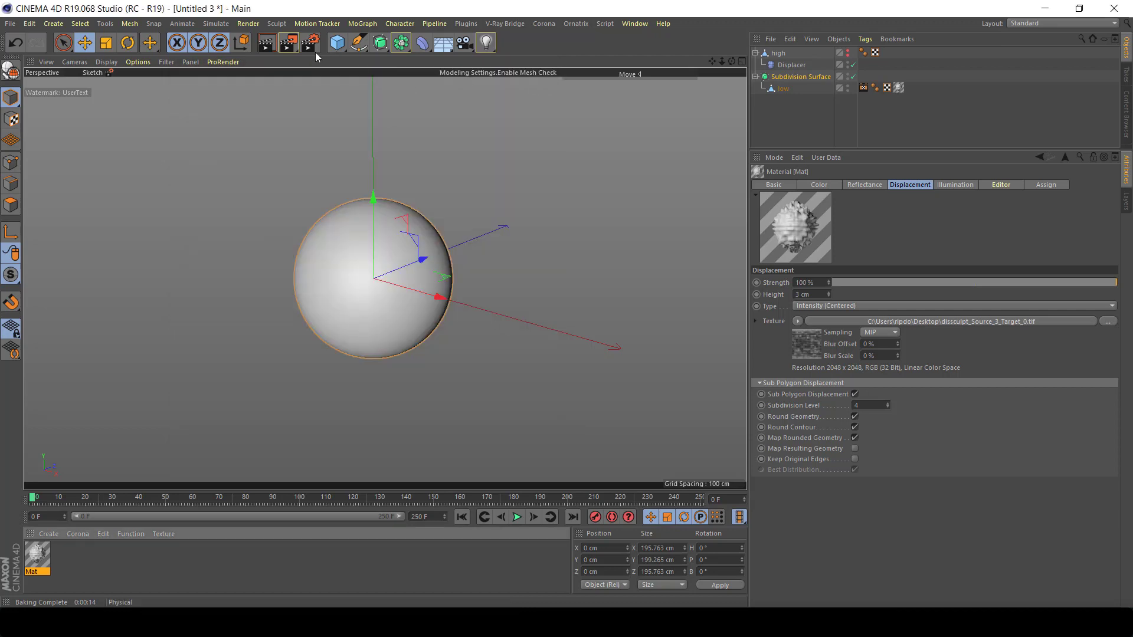
click(289, 43)
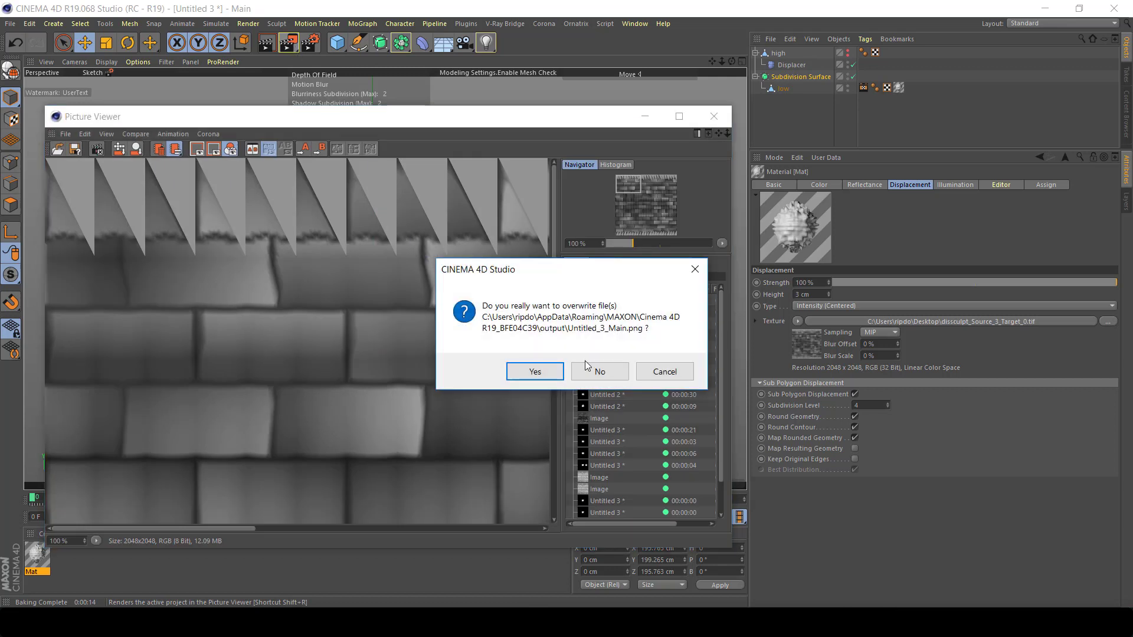
click(588, 373)
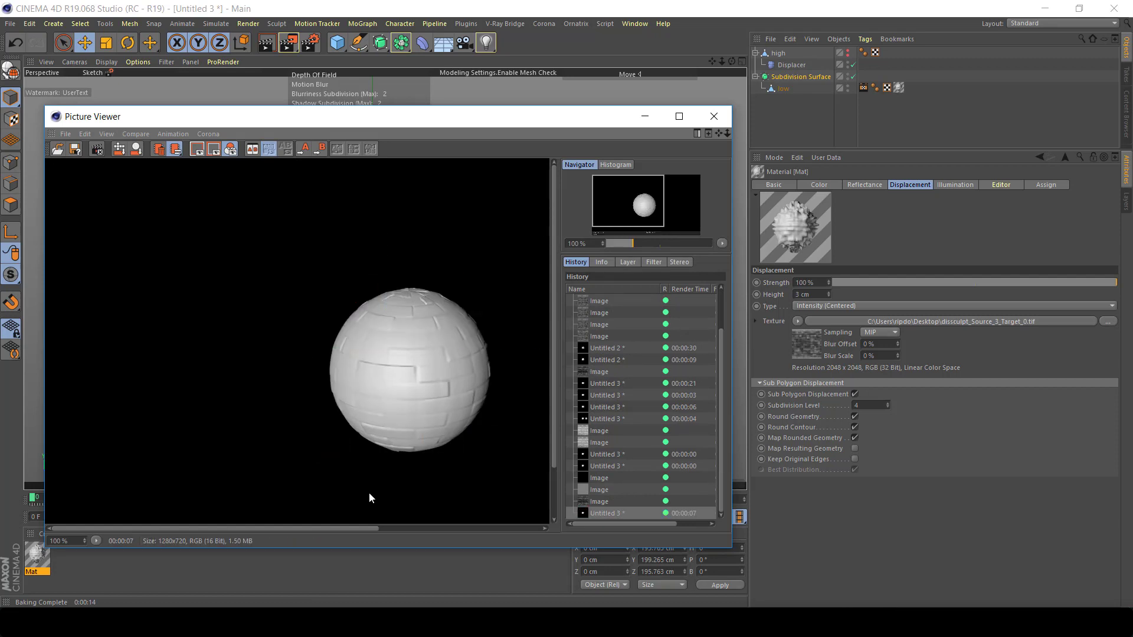
drag(370, 530, 409, 529)
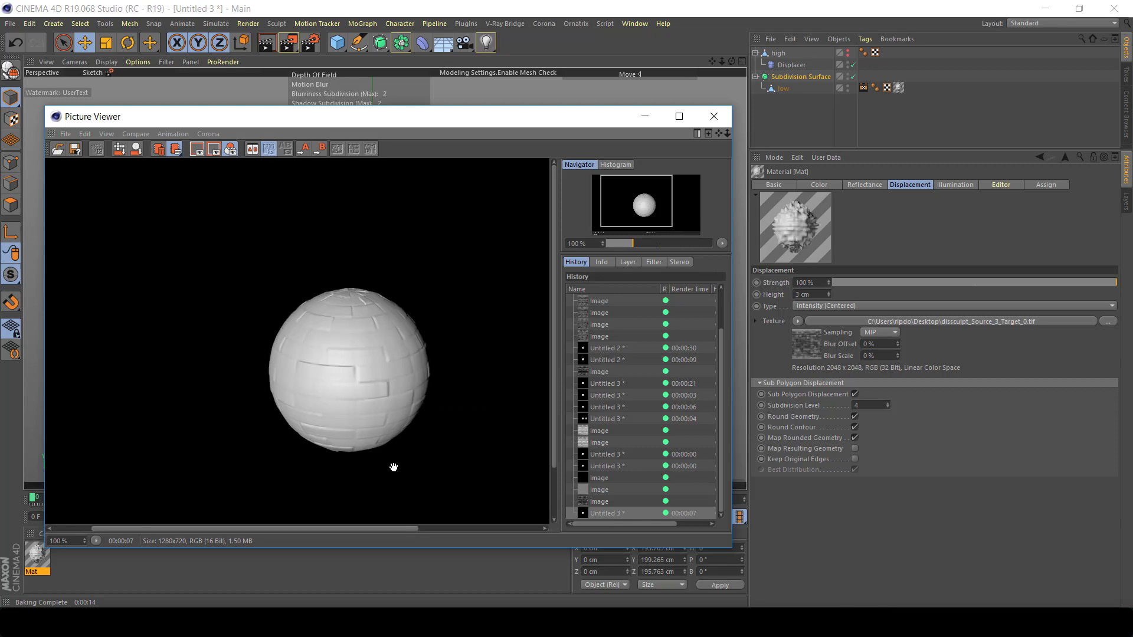
click(713, 116)
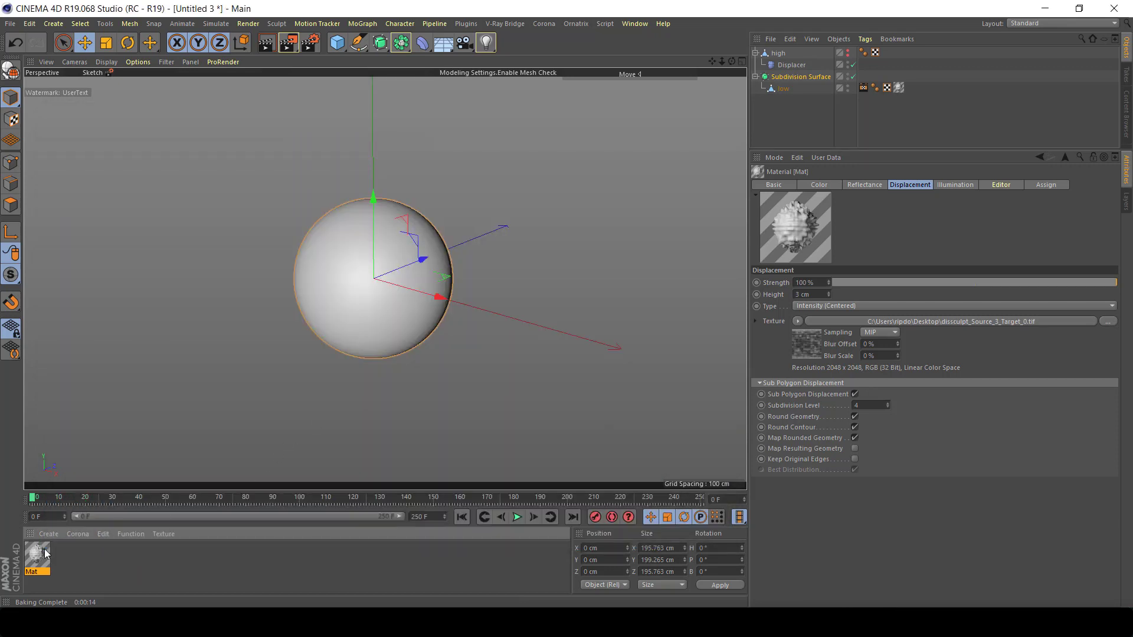
Set the displacement height of the Mat material to 5 cm
double_click(37, 554)
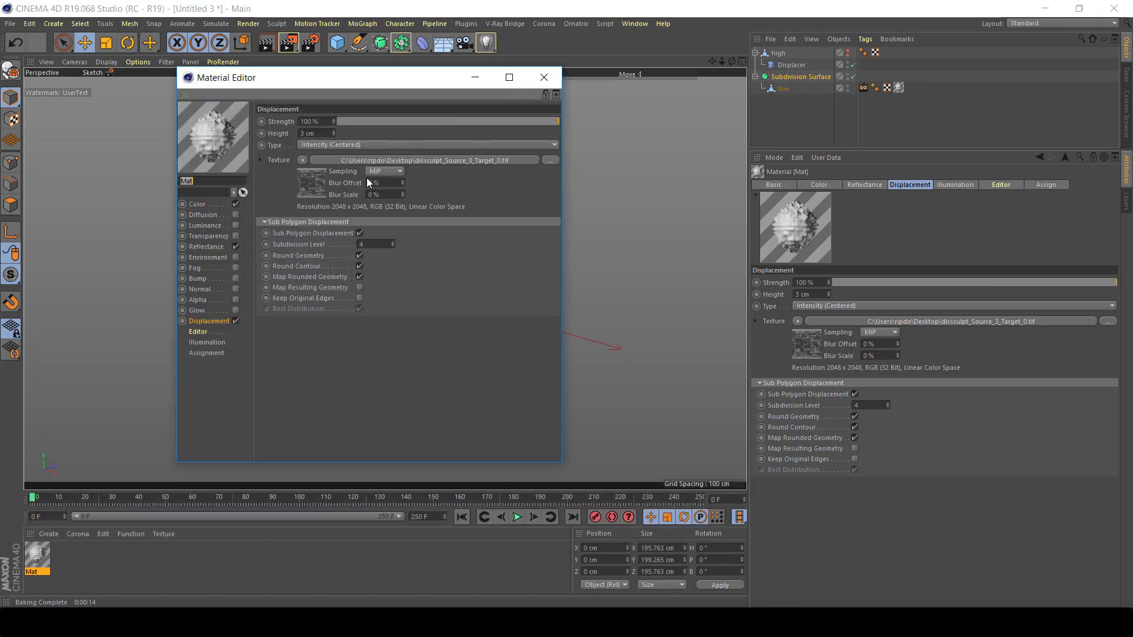
click(324, 134)
text(5)
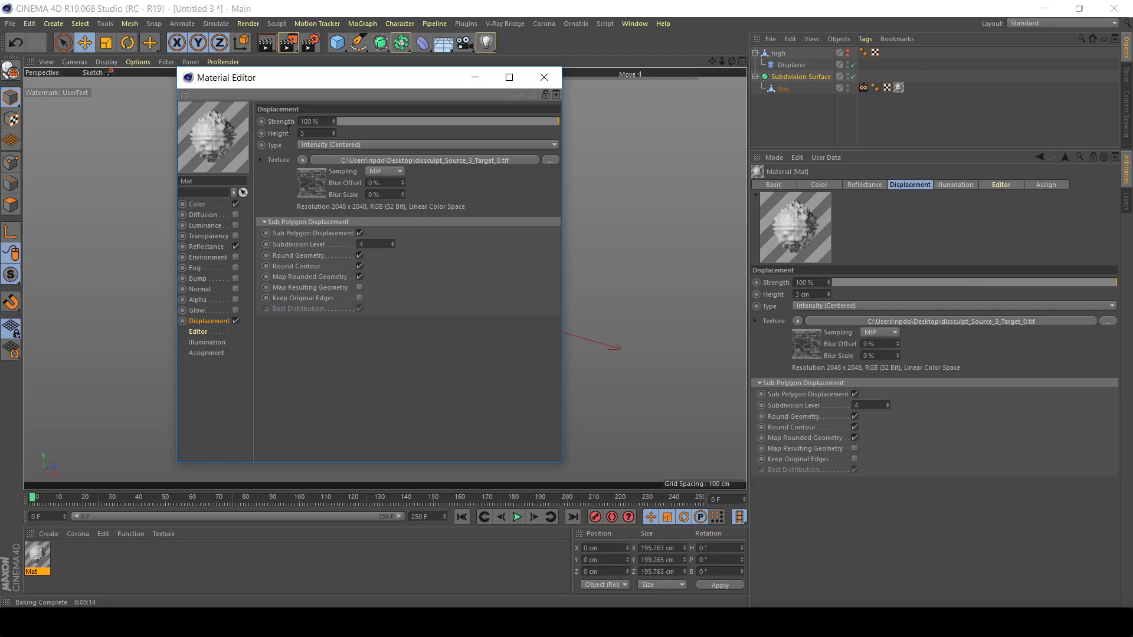
key(Return)
drag(336, 87, 629, 162)
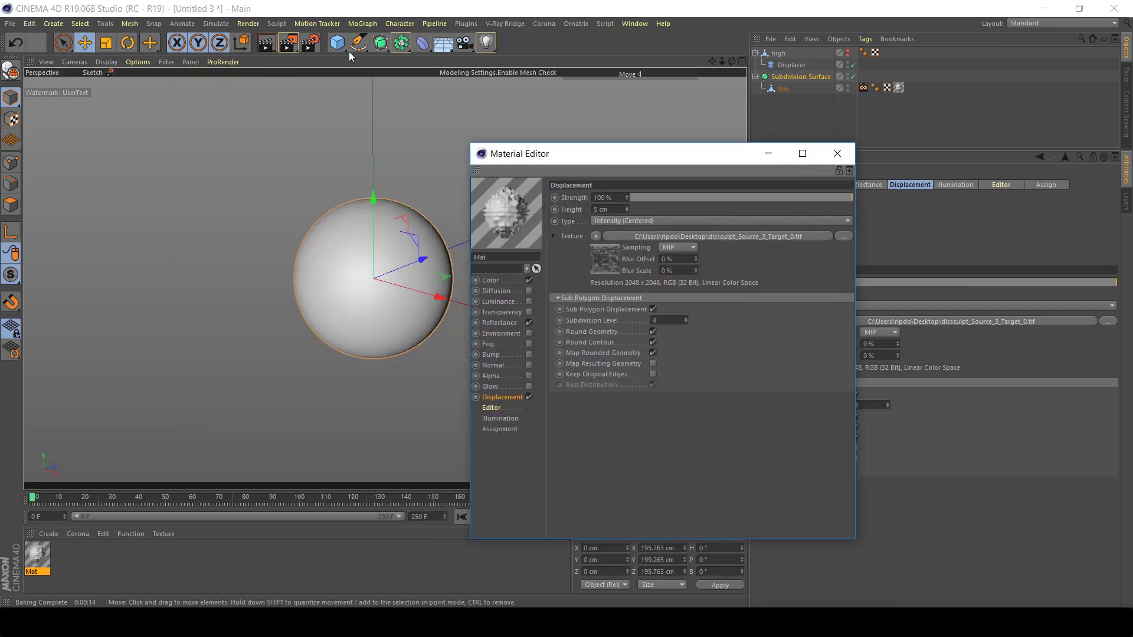
Render the sphere again without overwriting the output file, check the stronger displacement, and close the render and material windows
click(293, 46)
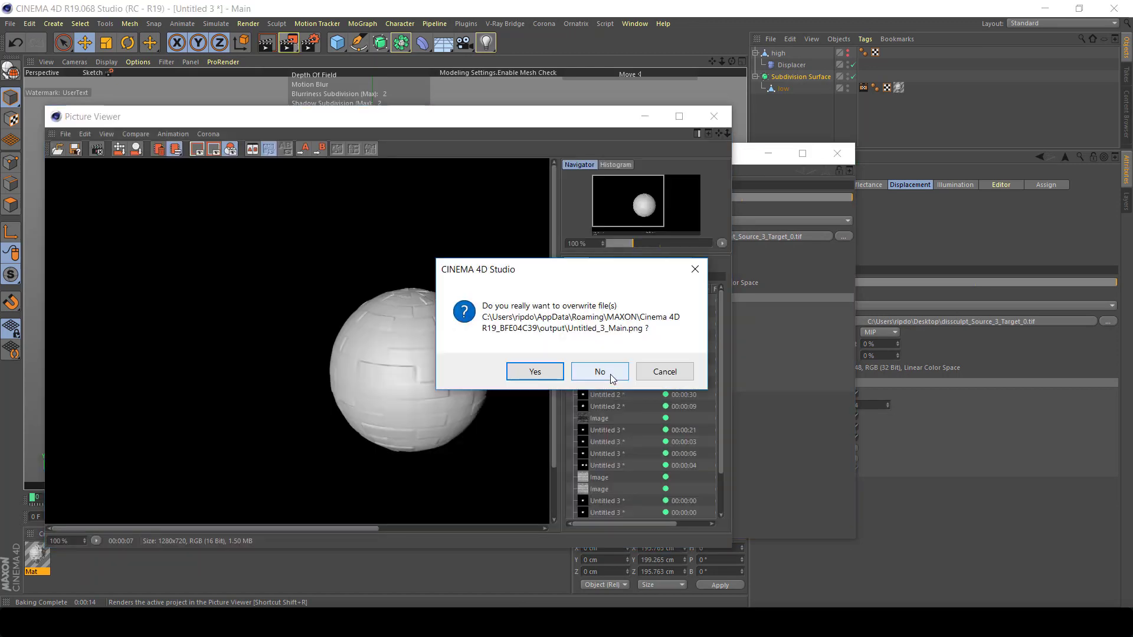
click(599, 372)
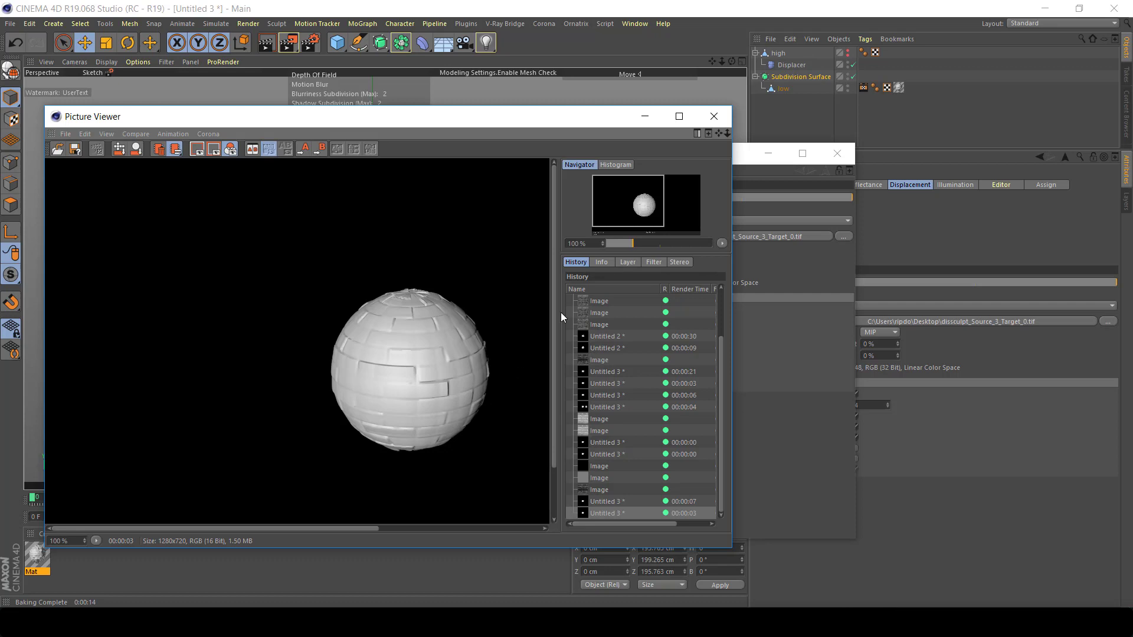
click(714, 119)
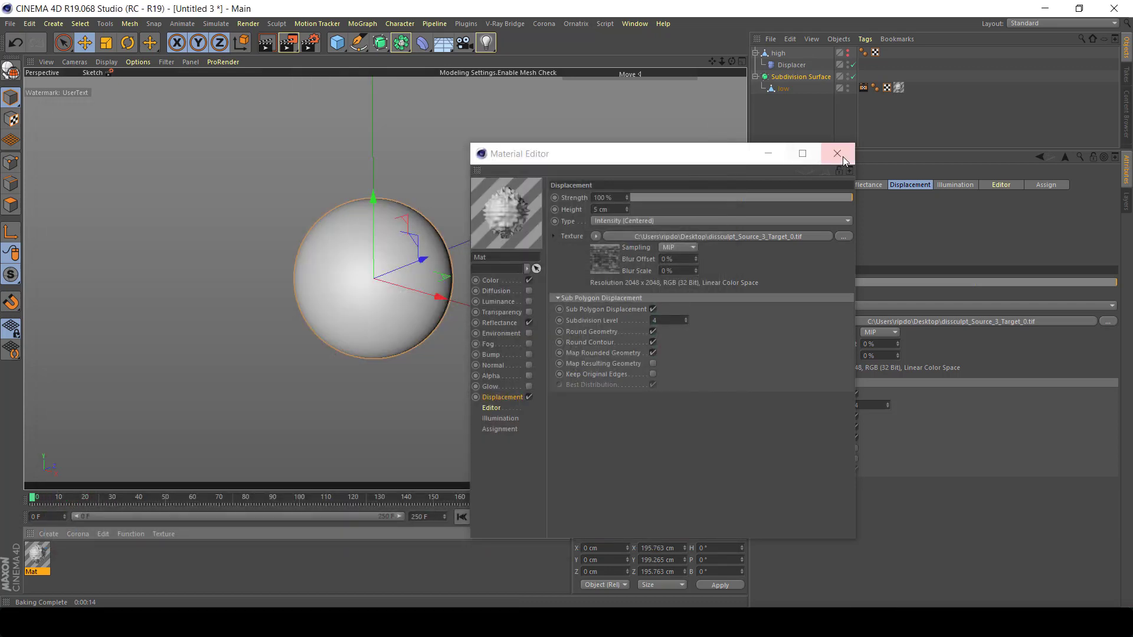
click(843, 156)
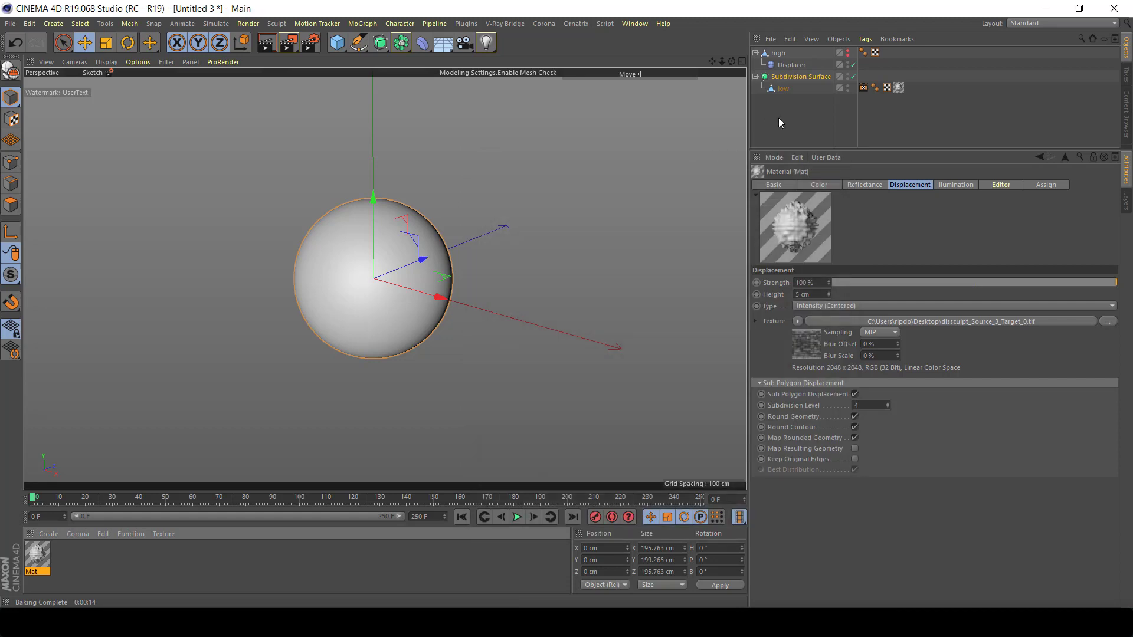
Delete the low sphere's Bake Texture tag, and take the sphere out of the Subdivision Surface before deleting that generator
click(865, 89)
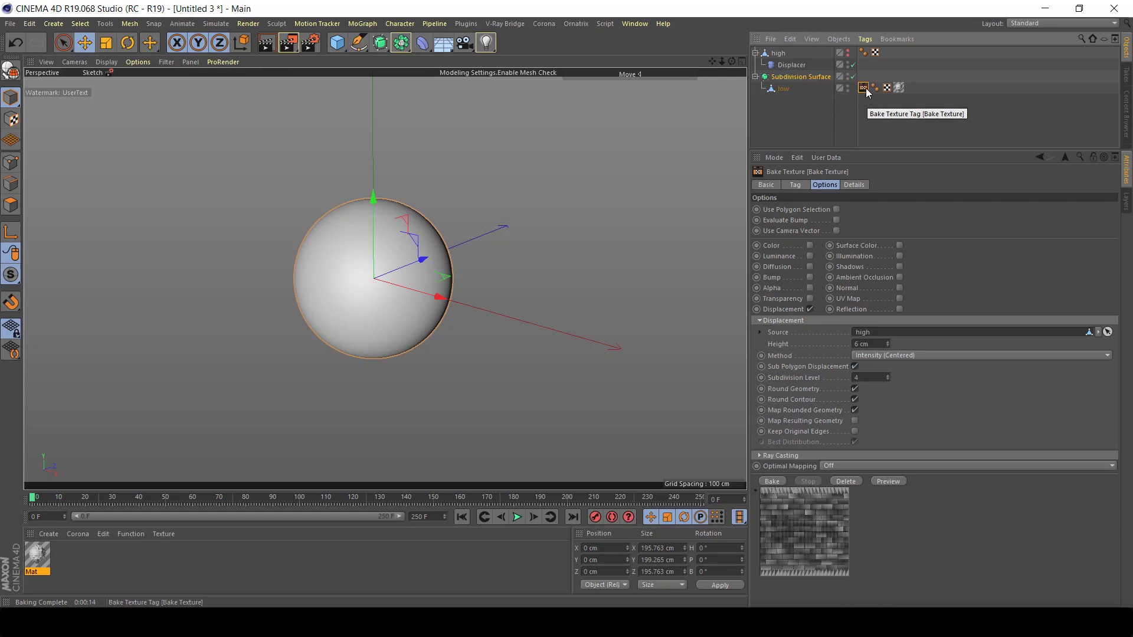
key(Delete)
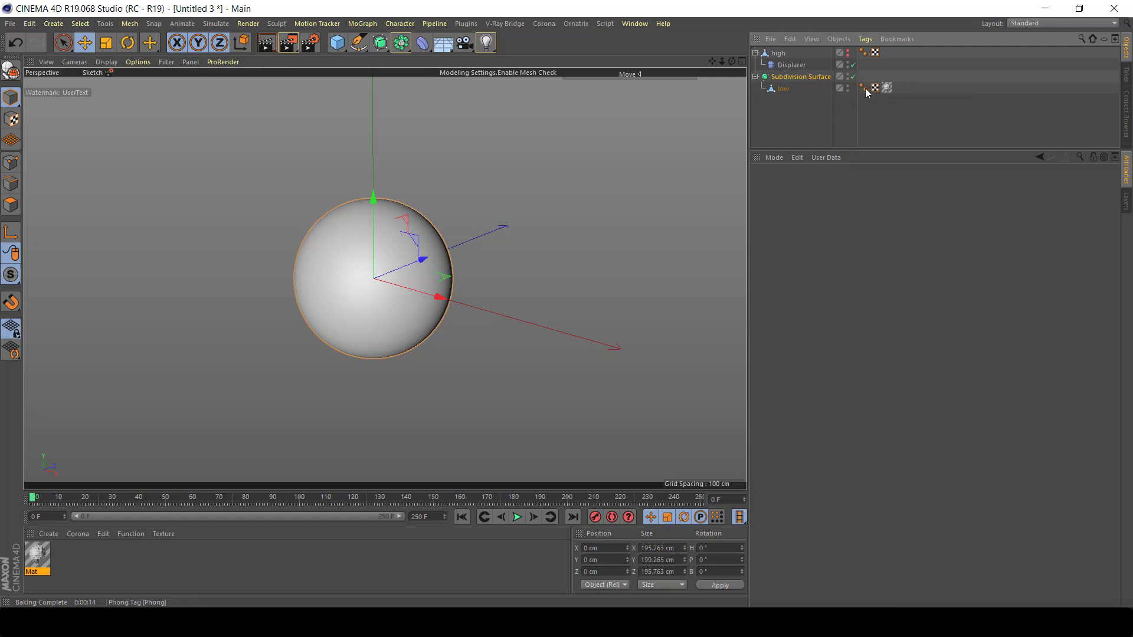
click(787, 89)
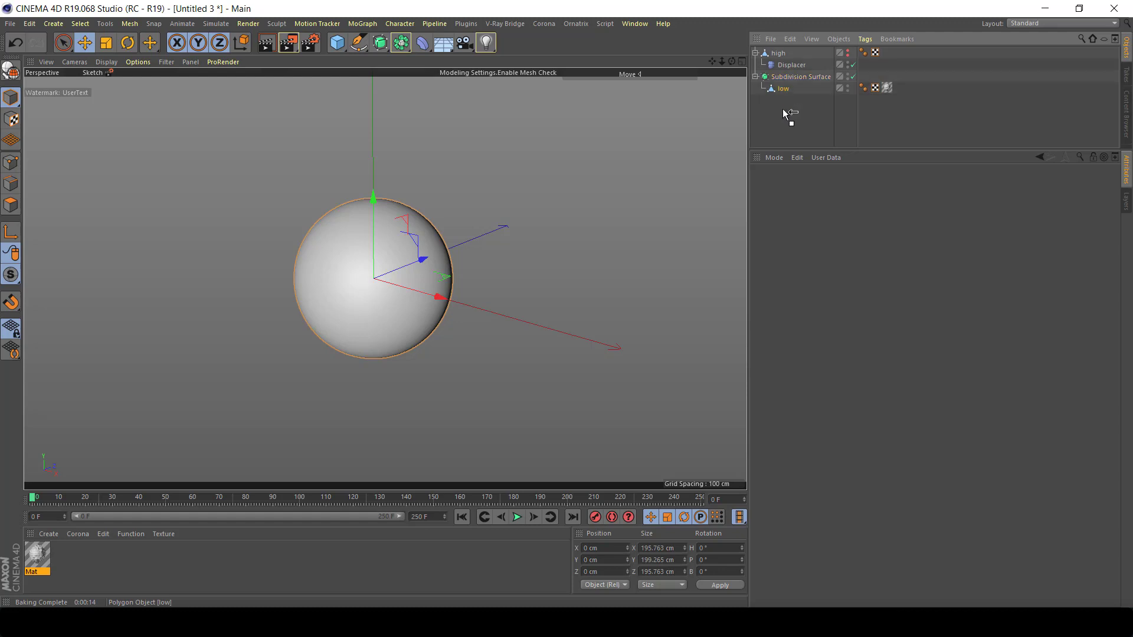
click(795, 77)
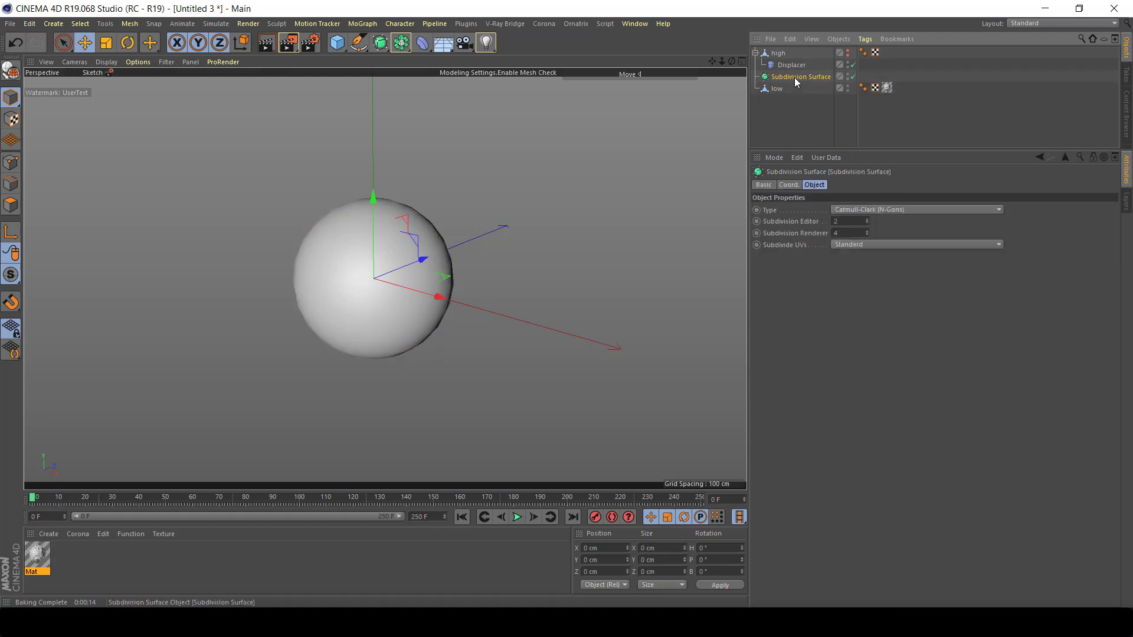
key(Delete)
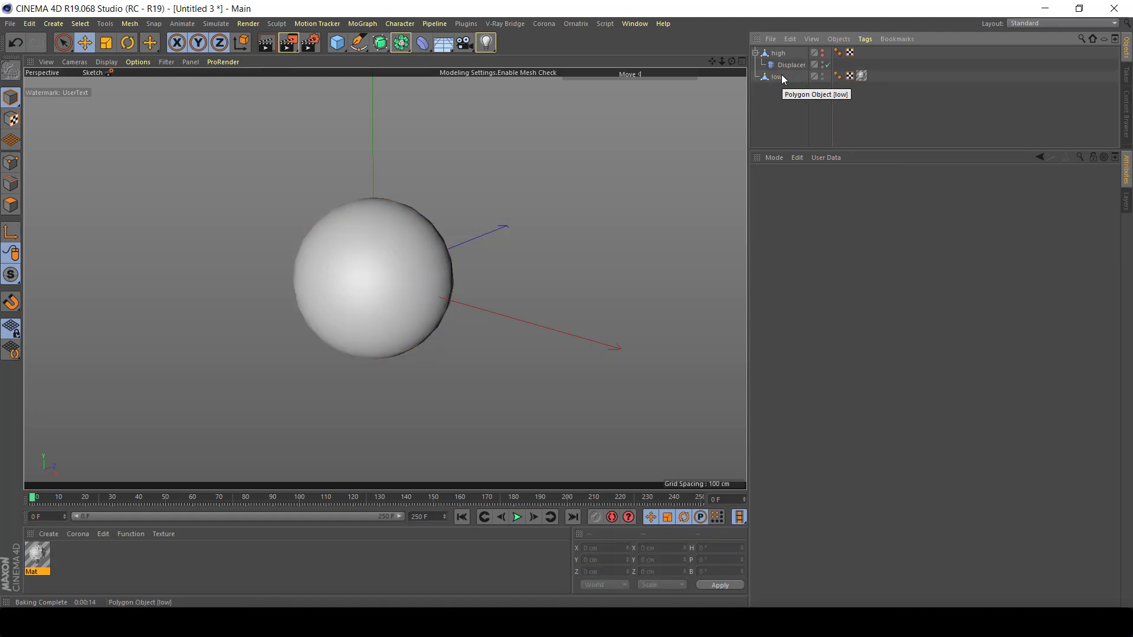
Delete the texture tag from the low sphere and remove the Mat material from the scene
click(863, 77)
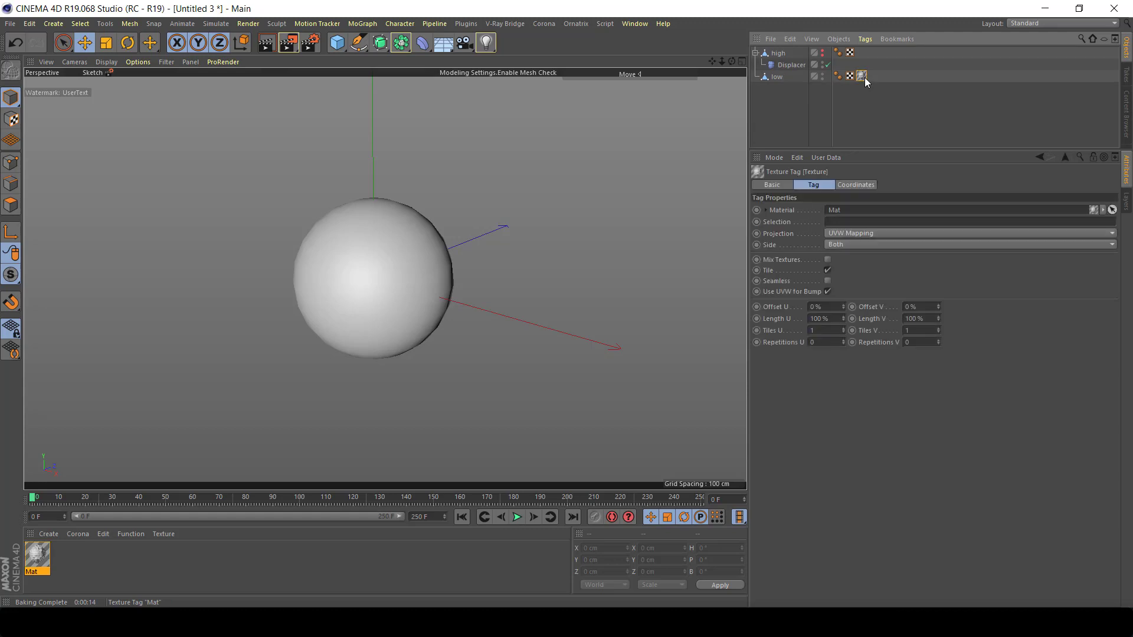
key(Delete)
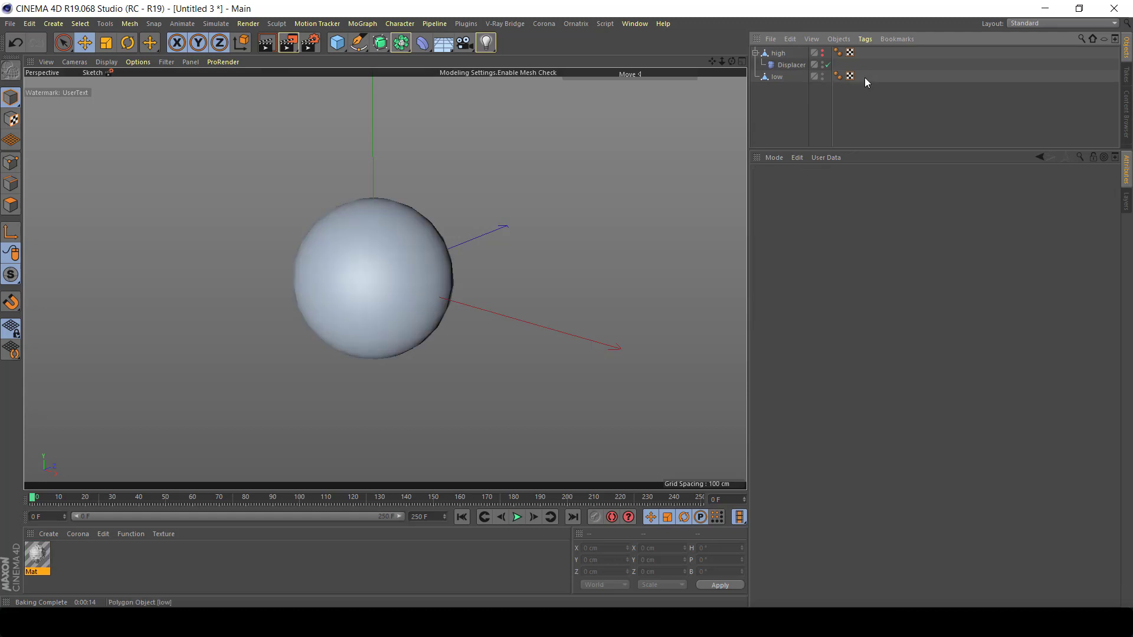
click(38, 556)
key(Delete)
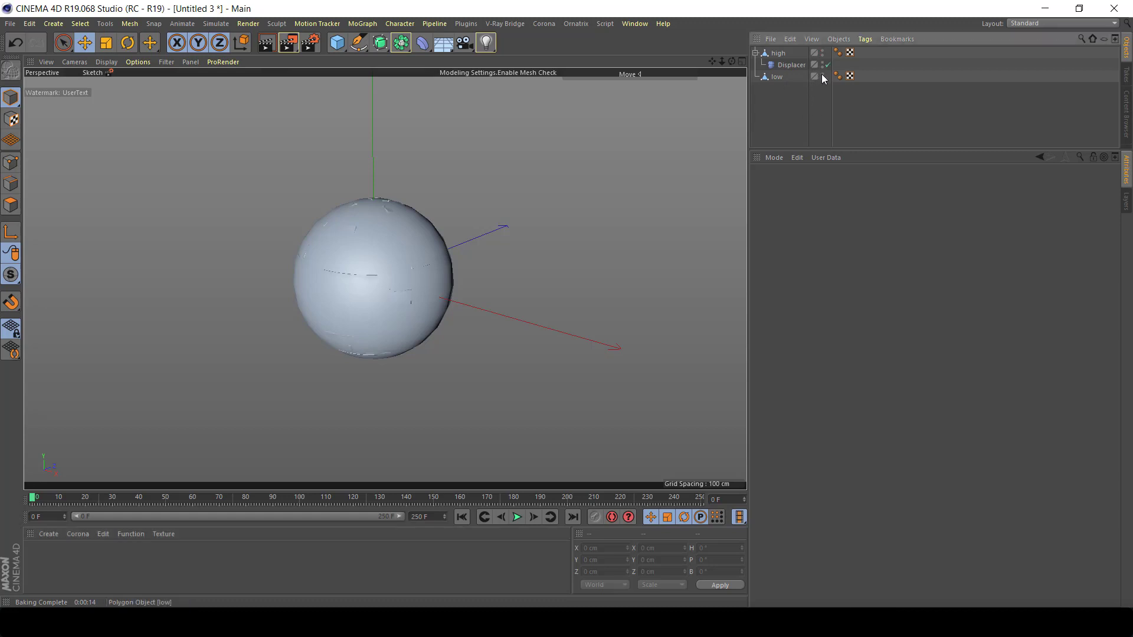
Hide the low sphere and switch to the Sculpt layout with the high sphere selected
click(823, 74)
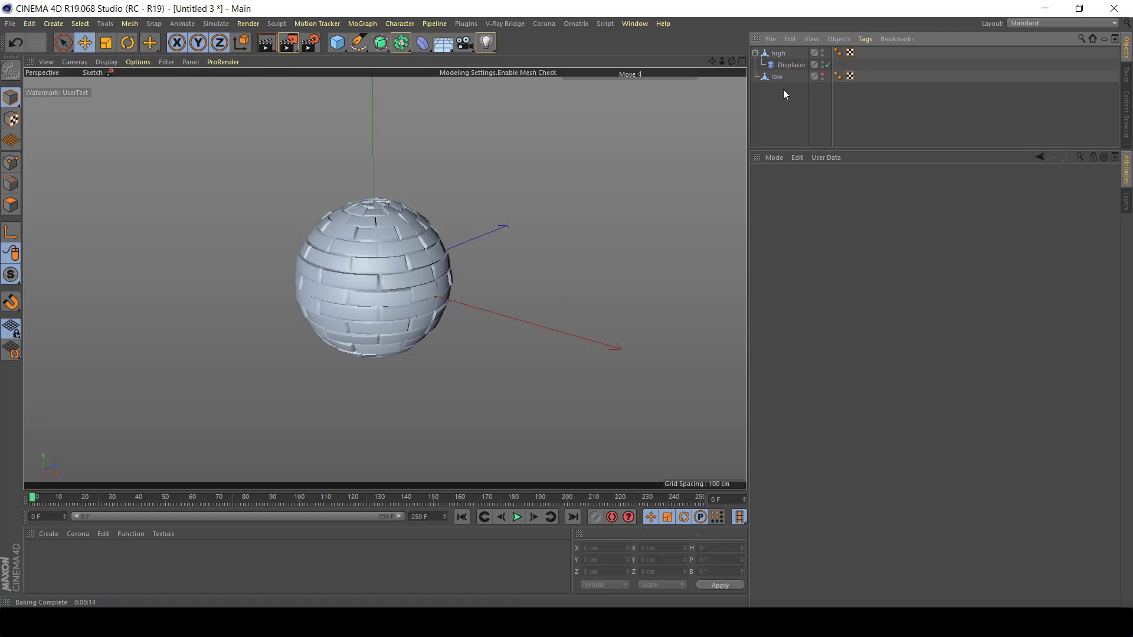
click(781, 53)
click(1048, 22)
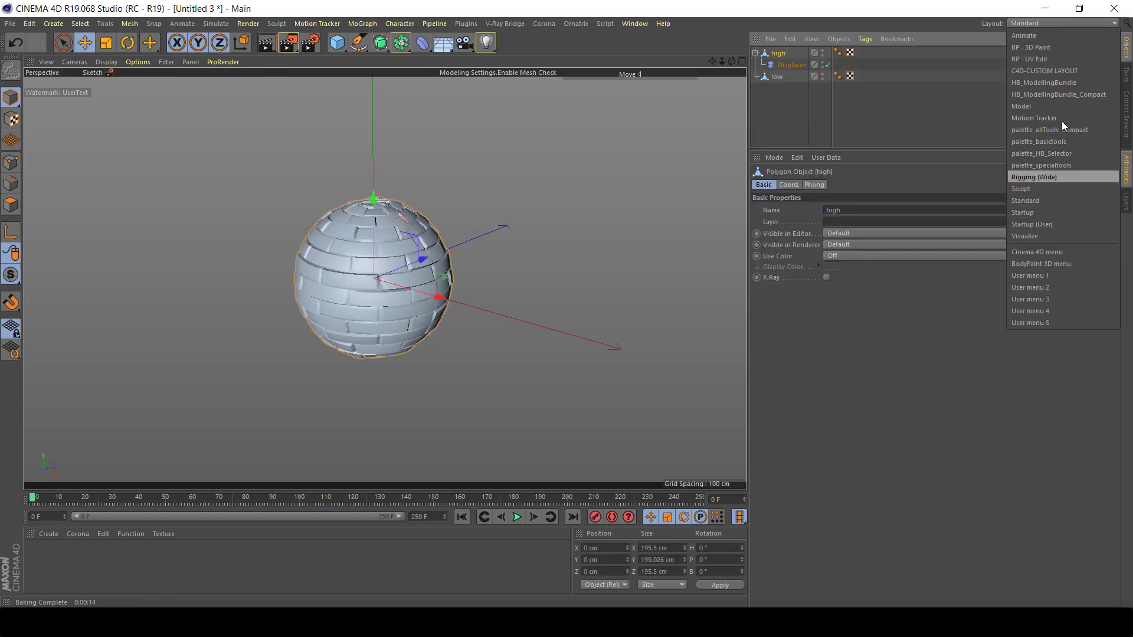
click(1035, 187)
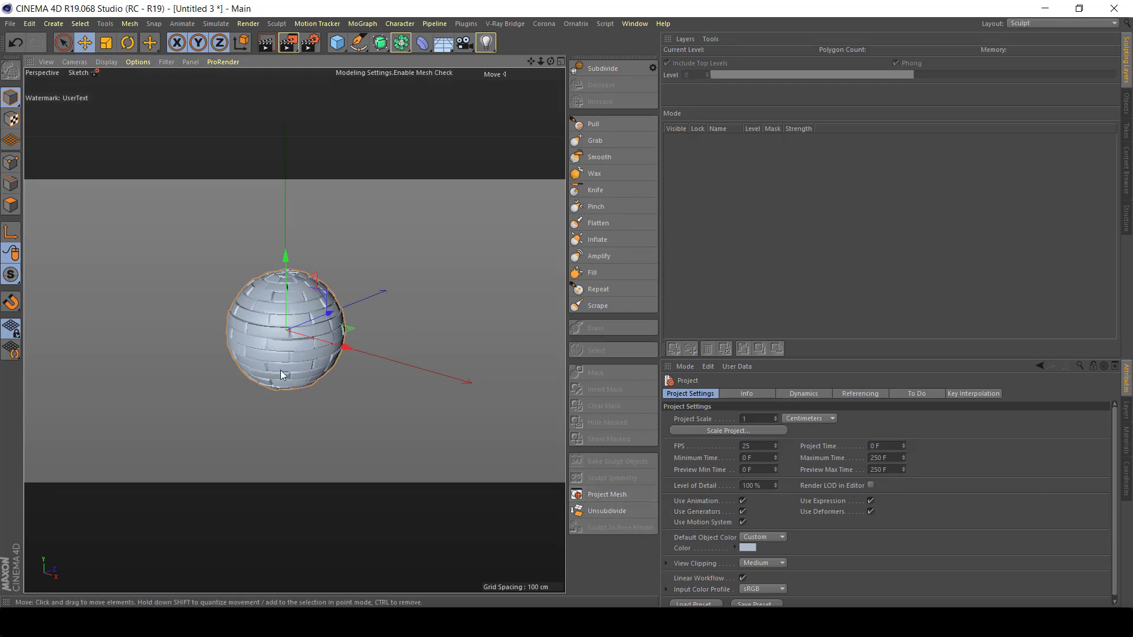
Project the high sphere's detail onto the low sphere with Project Mesh at subdivision level 4, with Create Copy off
click(621, 494)
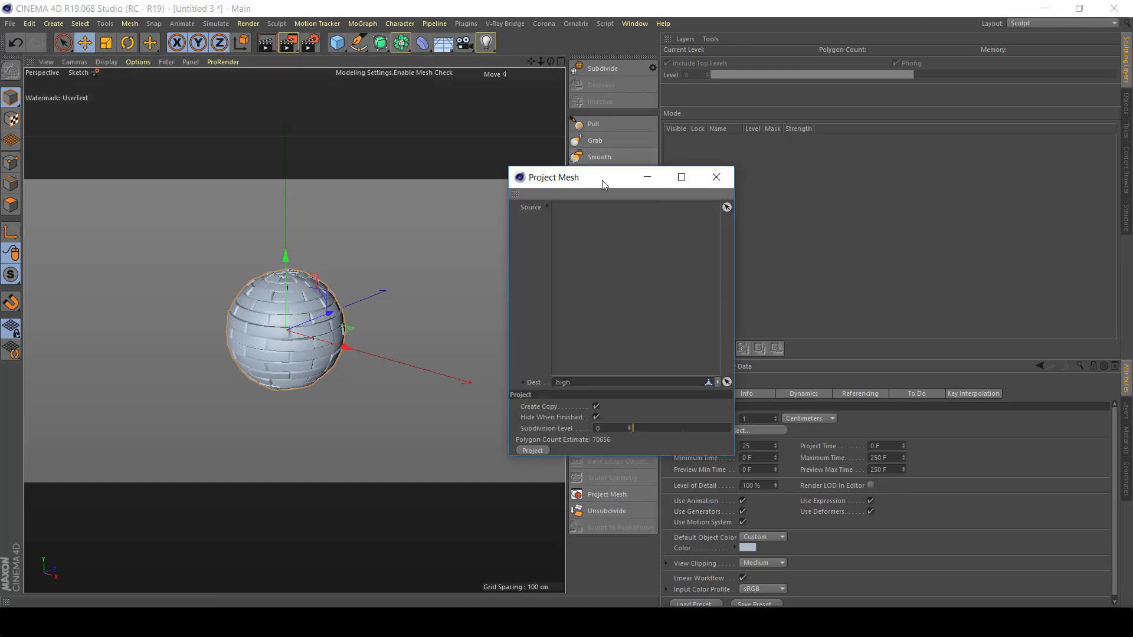
drag(580, 177, 340, 111)
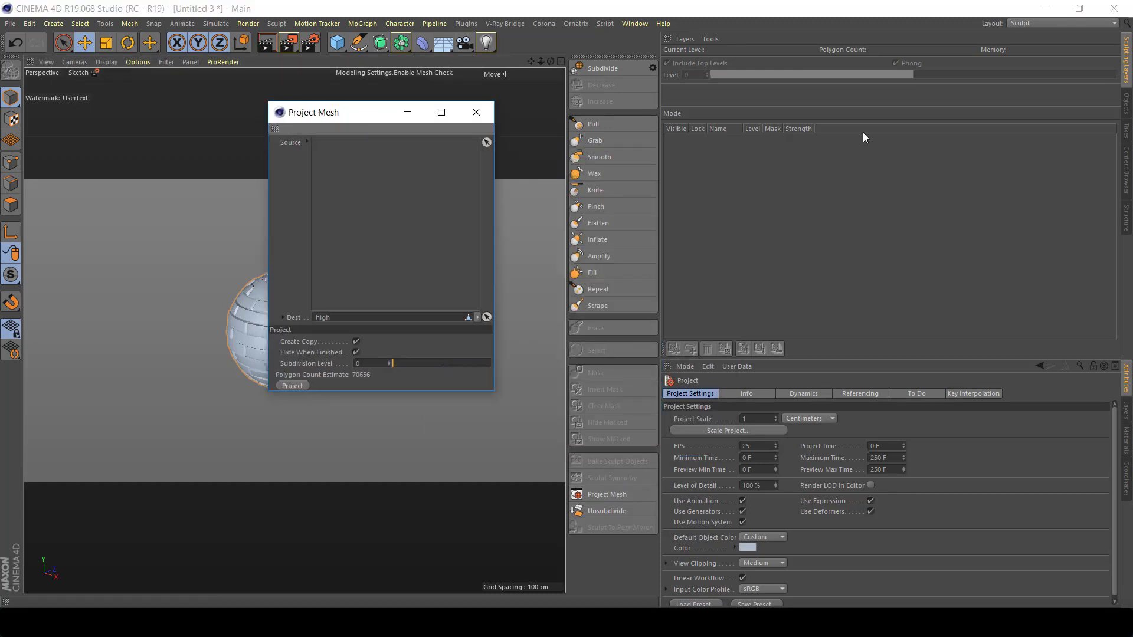
click(1127, 103)
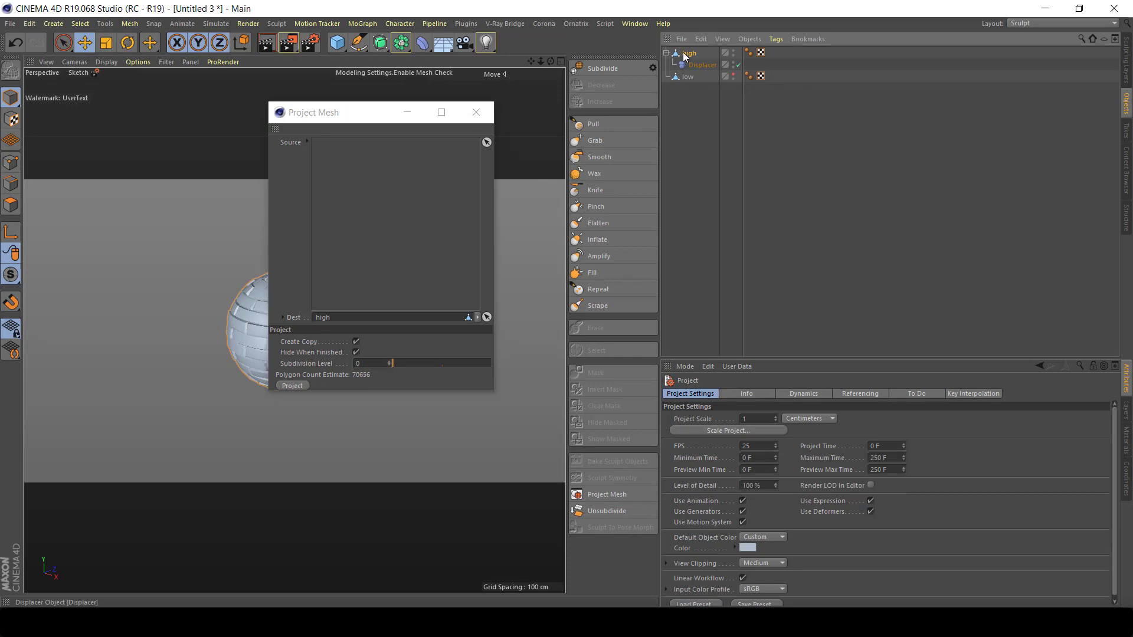
drag(686, 53, 372, 181)
drag(688, 78, 414, 318)
drag(401, 364, 423, 364)
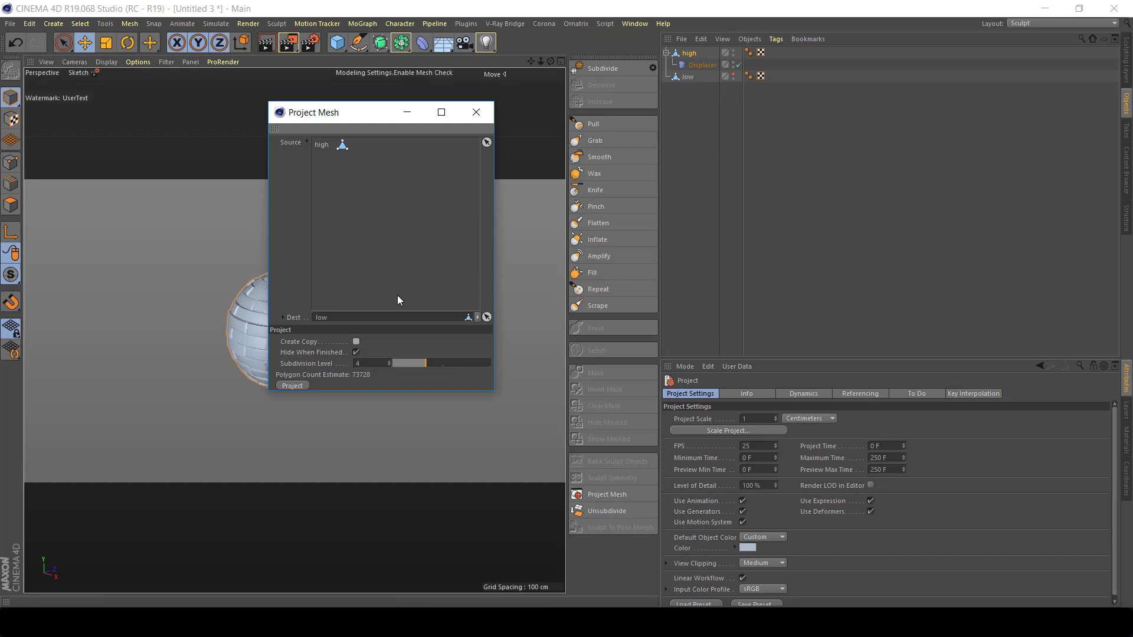
click(292, 385)
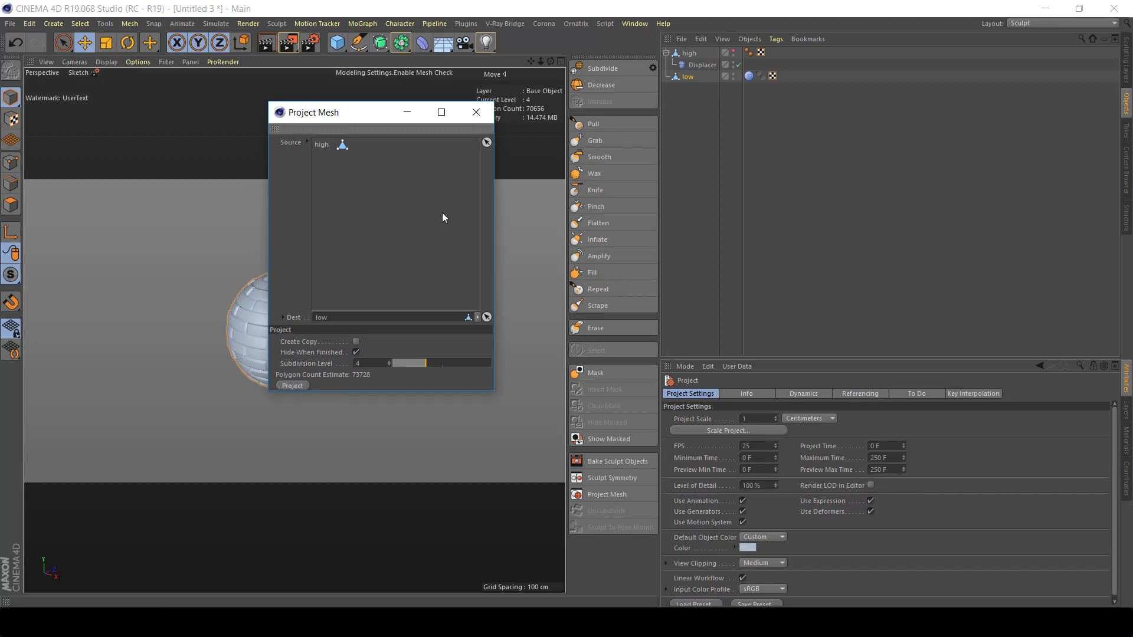
click(476, 112)
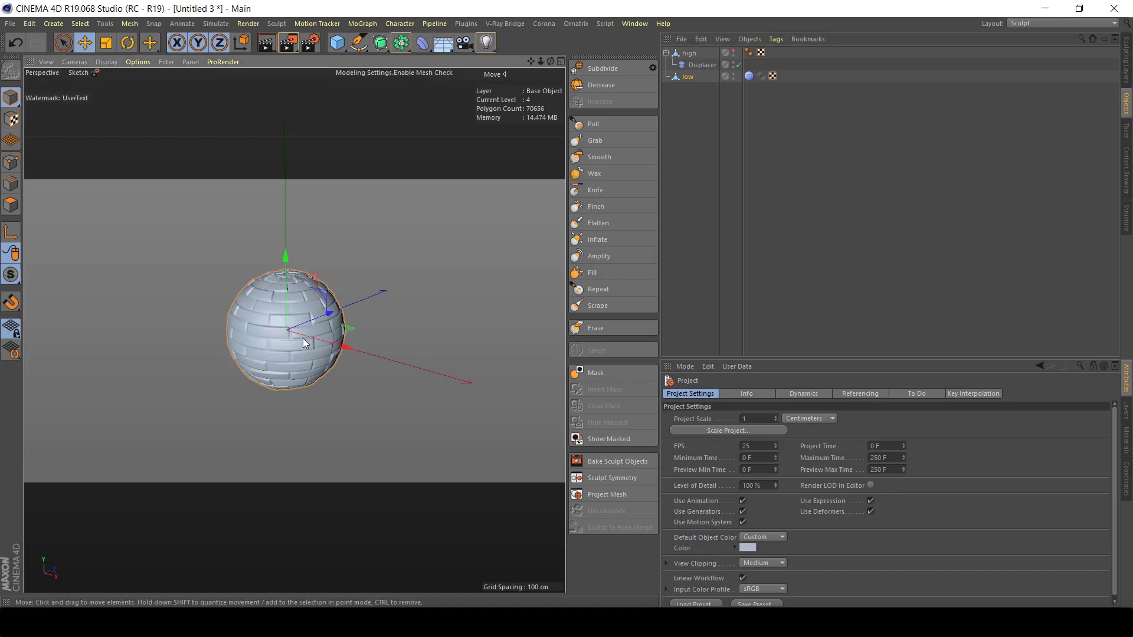
Inspect the projected brick detail on the low sphere and check its sculpting levels up to level 4
alt+drag(303, 338, 230, 320)
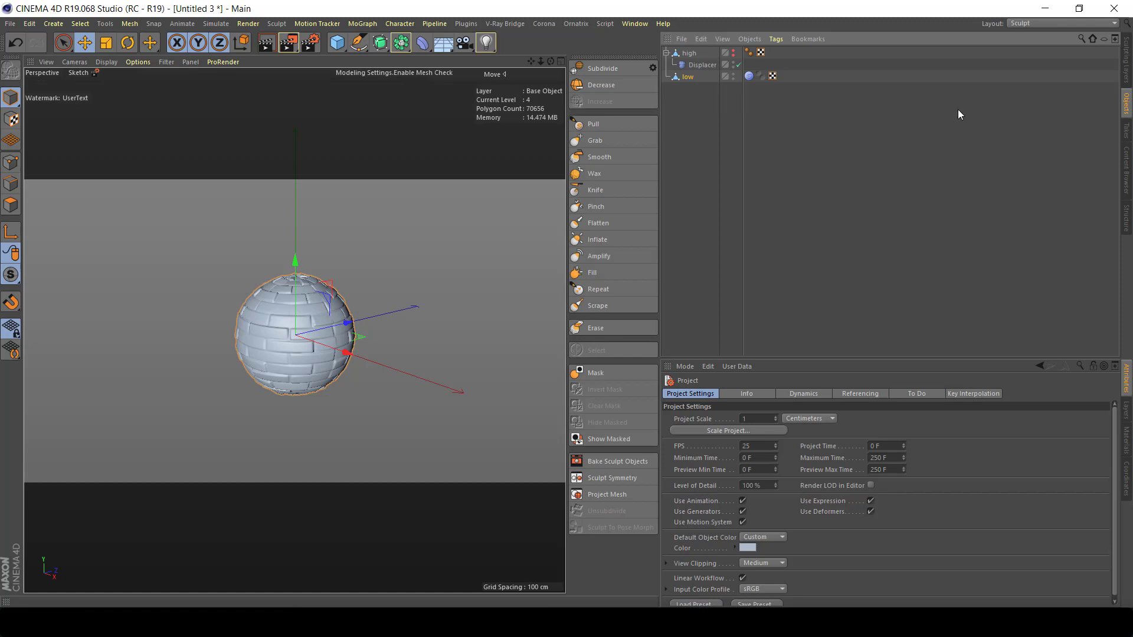
click(1125, 54)
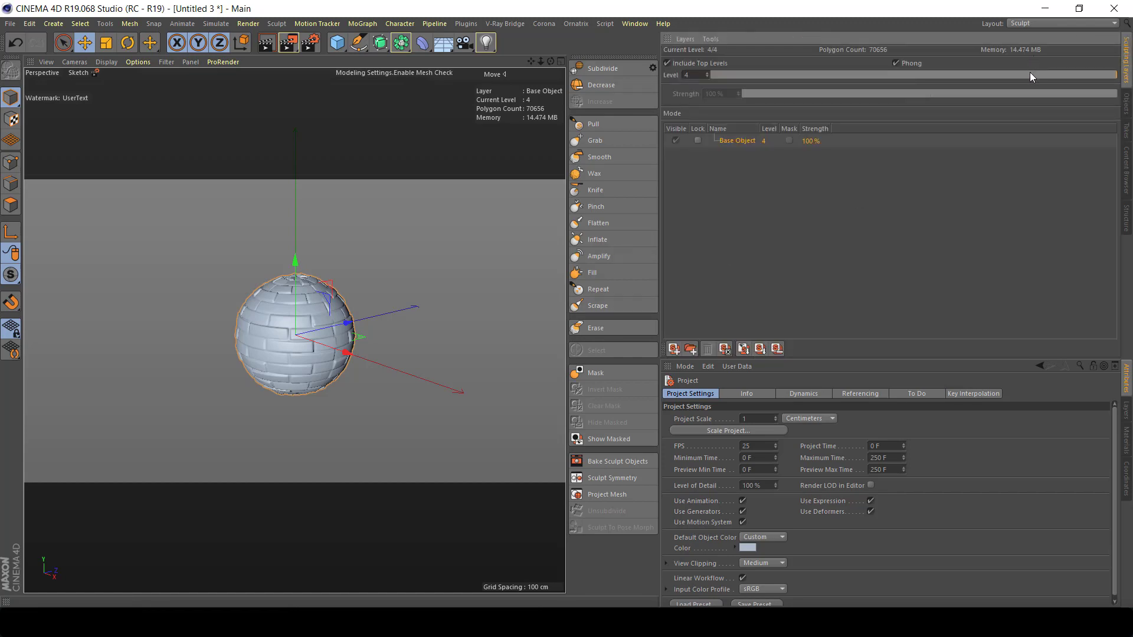
mouse_move(1030, 73)
mouse_down()
mouse_move(723, 92)
mouse_move(1116, 75)
mouse_up()
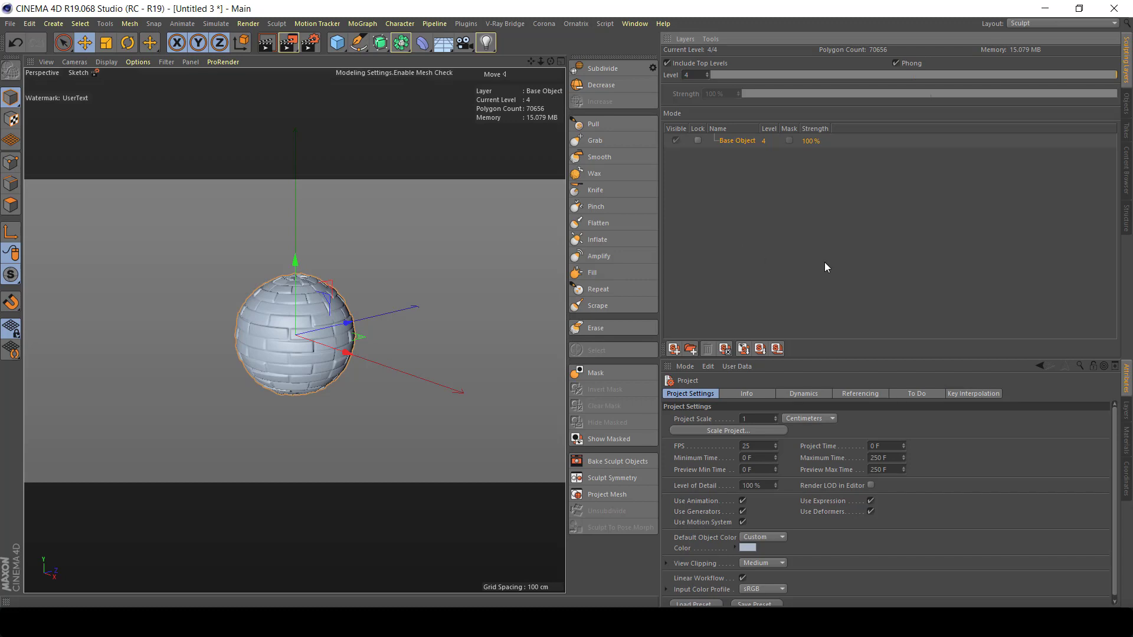
Start Bake Sculpt Objects and choose the existing dissculpt_Source_3_Target_0.tif on the Desktop as the output file
click(618, 461)
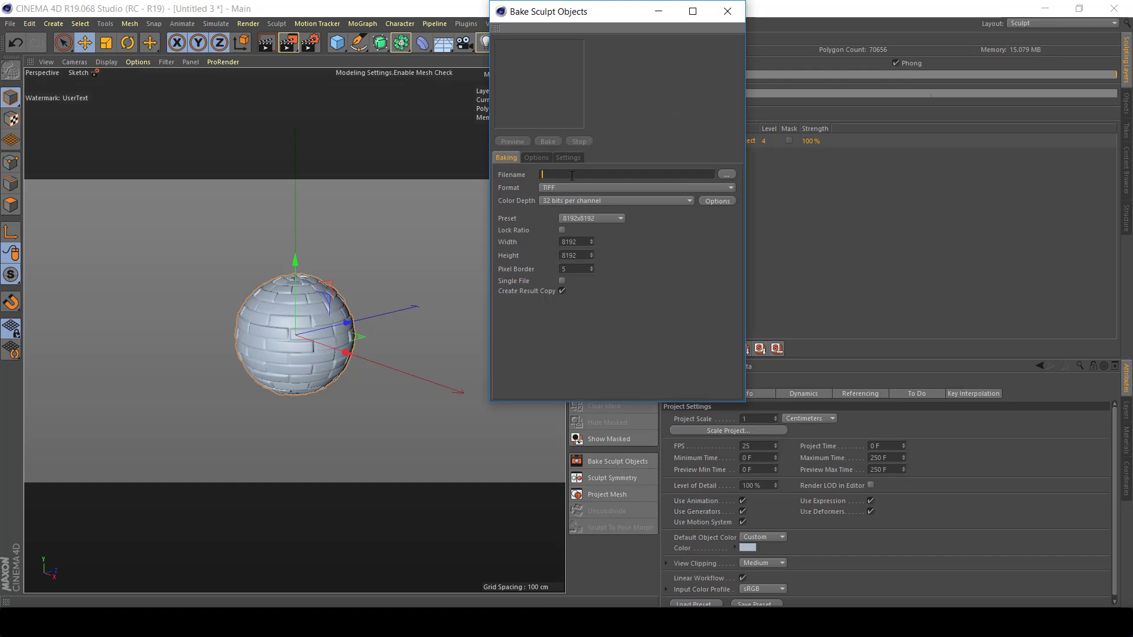
click(730, 175)
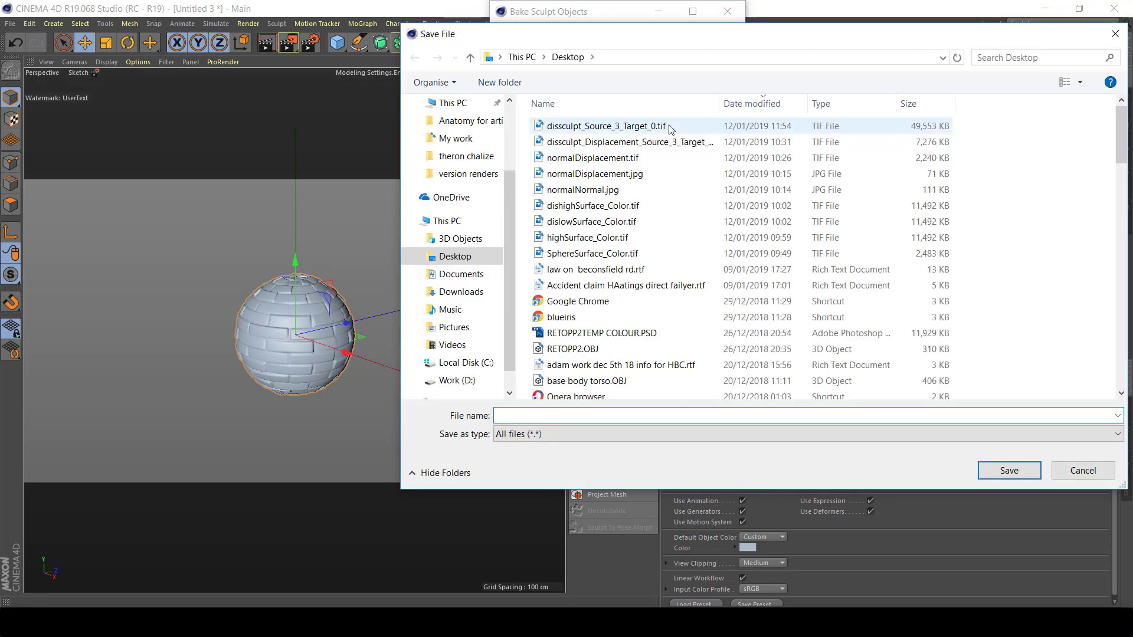
click(670, 127)
click(1009, 471)
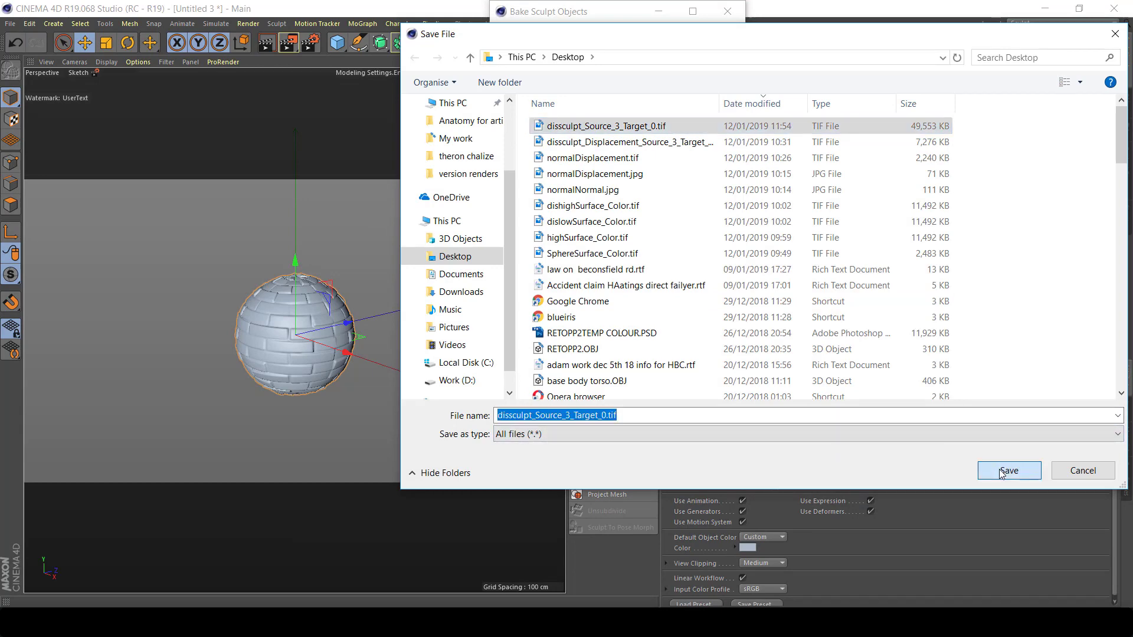
click(598, 313)
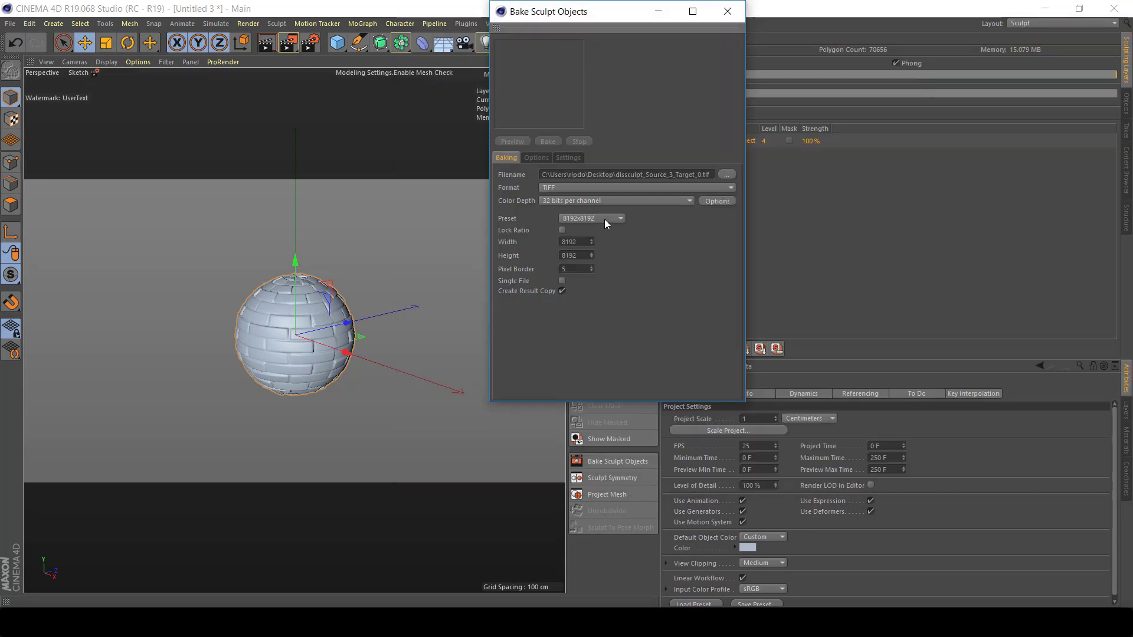
Set the bake resolution to the 2048x2048 preset with Lock Ratio on, and move the bake window aside
click(605, 219)
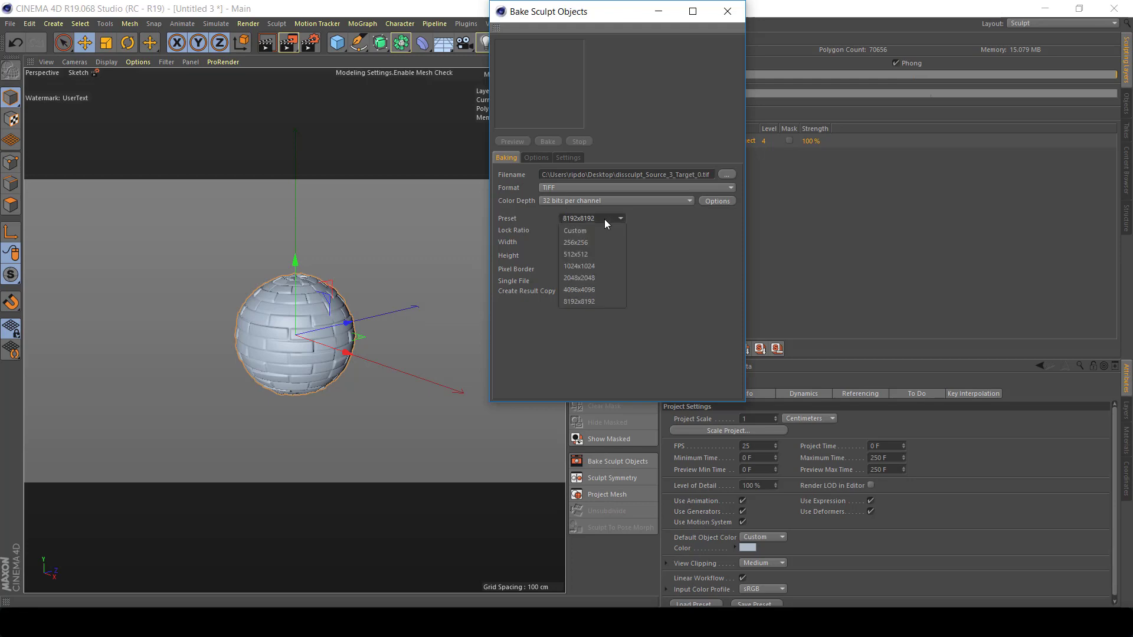
click(603, 279)
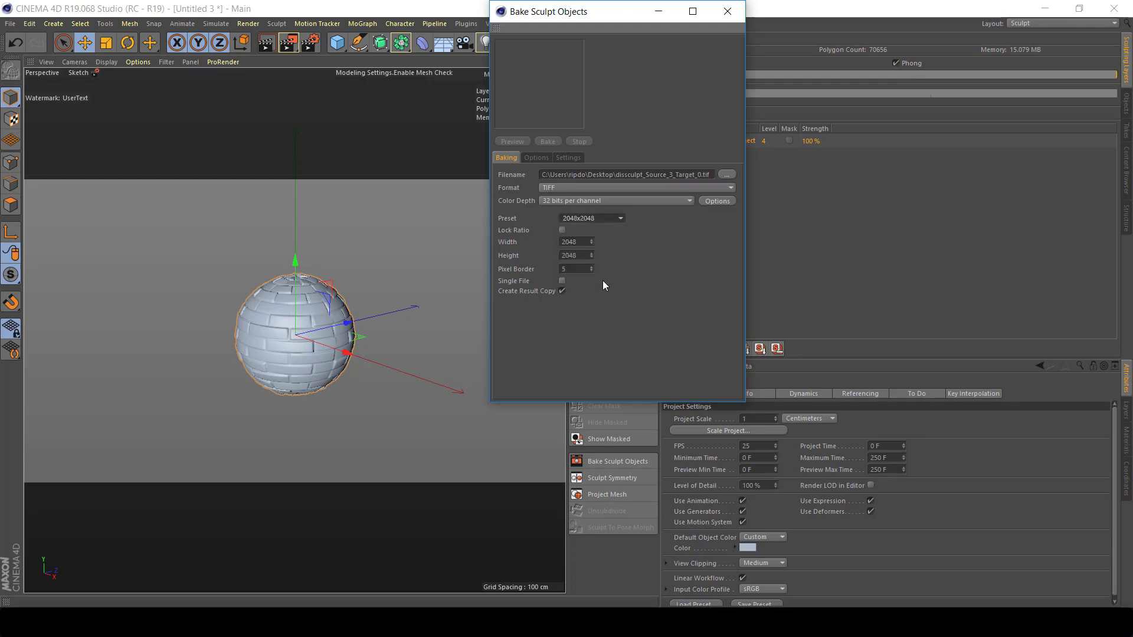
click(561, 230)
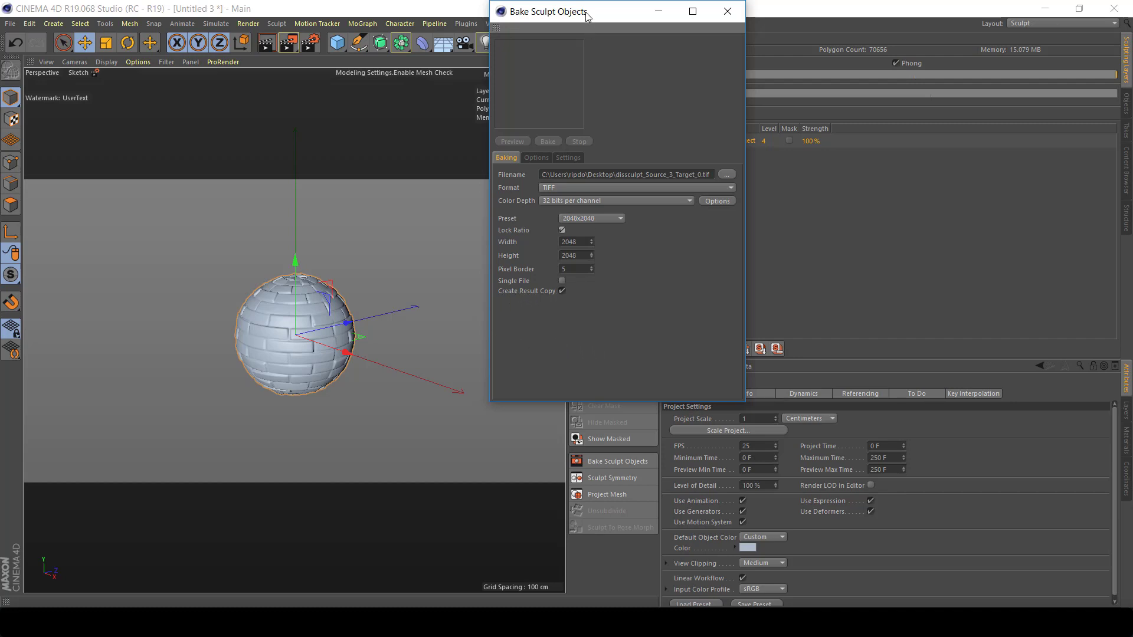
drag(589, 17, 488, 40)
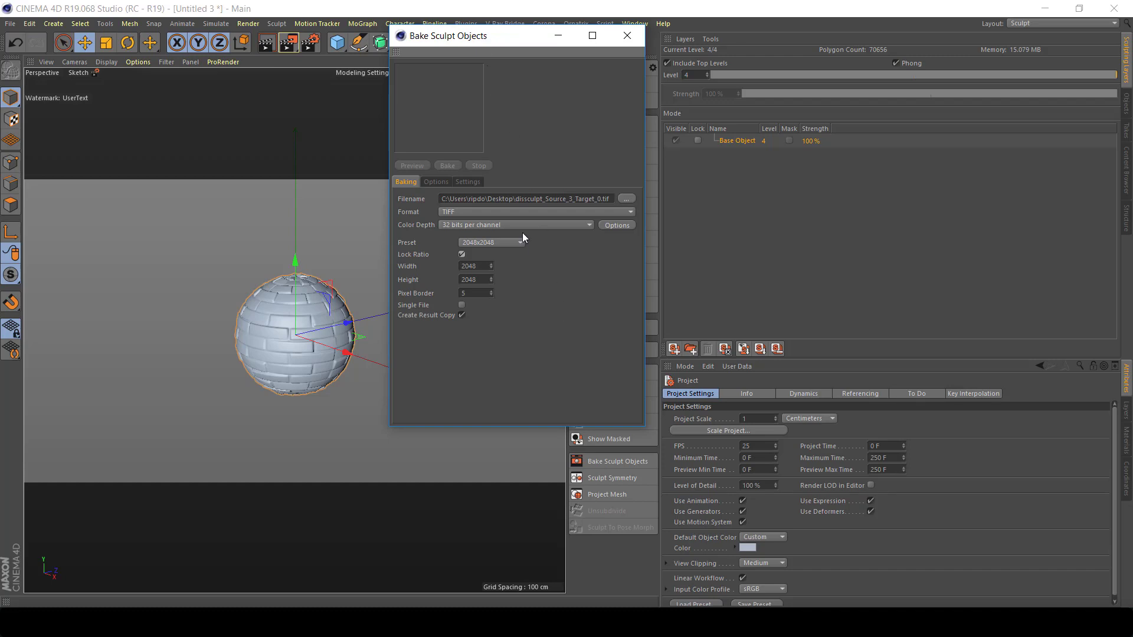
Configure the displacement bake from source Level 4 to target Level 0, using the Intensity (Centered) method and Round Geometry
click(436, 182)
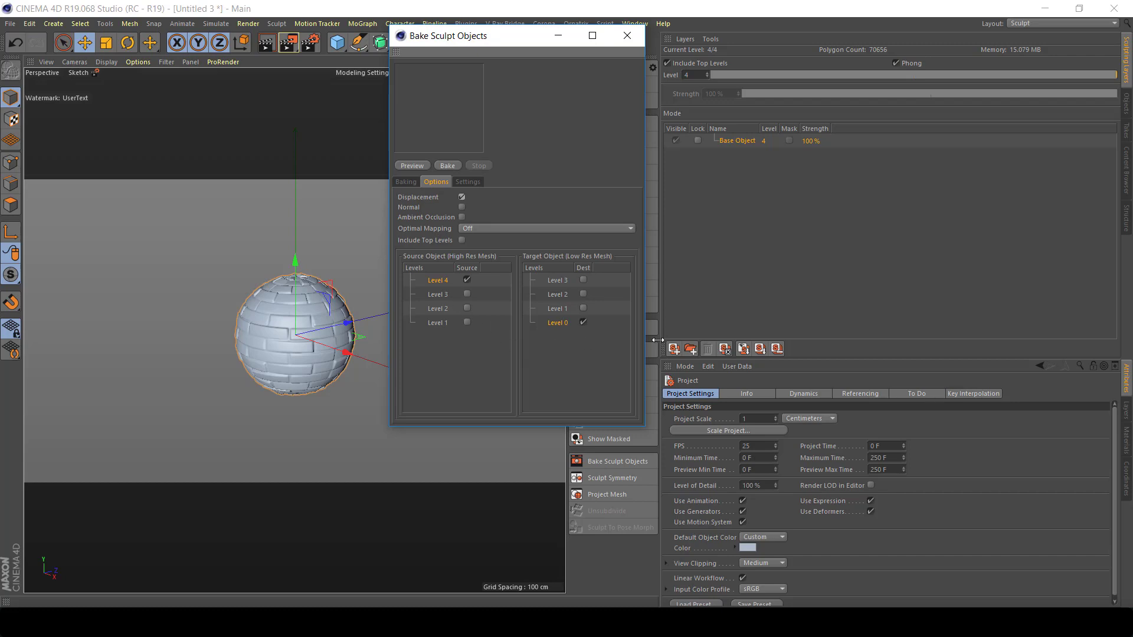
click(469, 182)
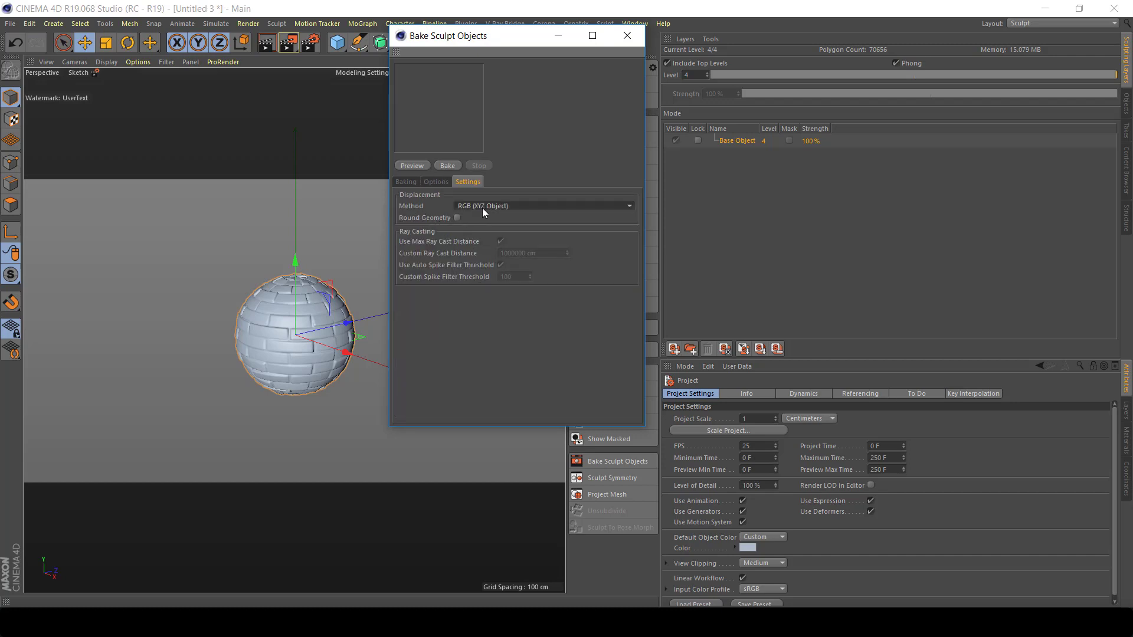
click(483, 208)
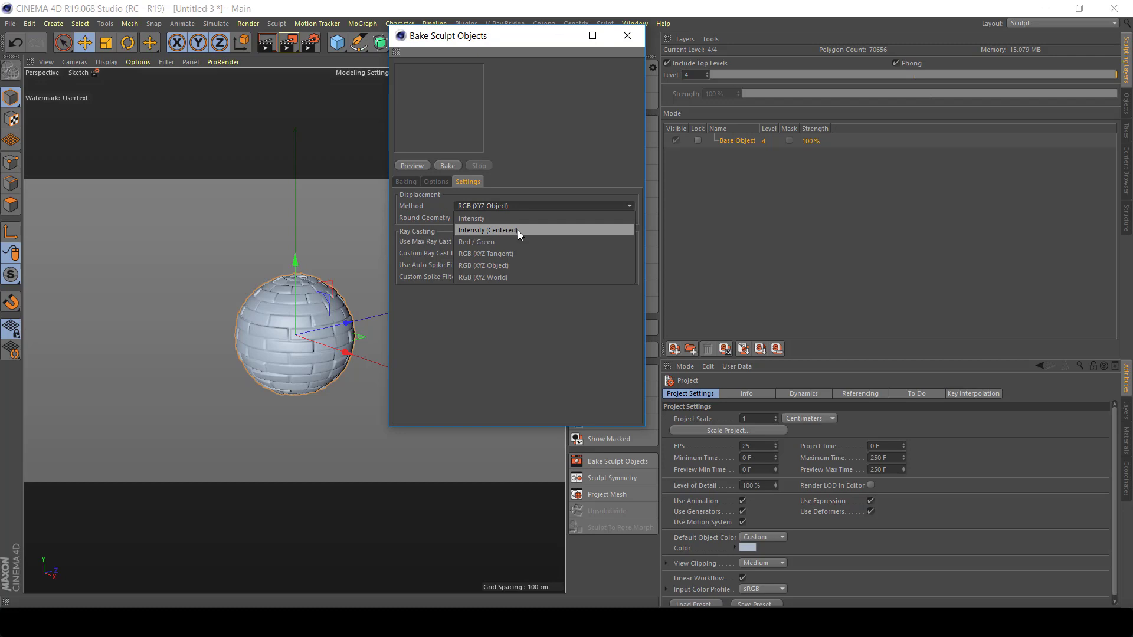
click(519, 230)
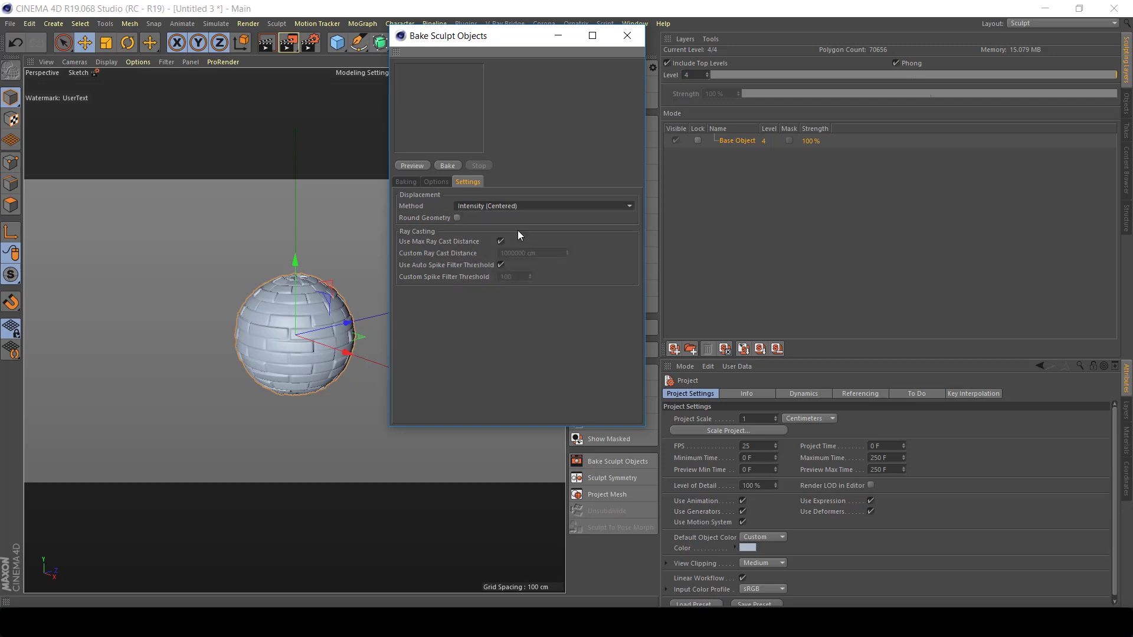
click(457, 218)
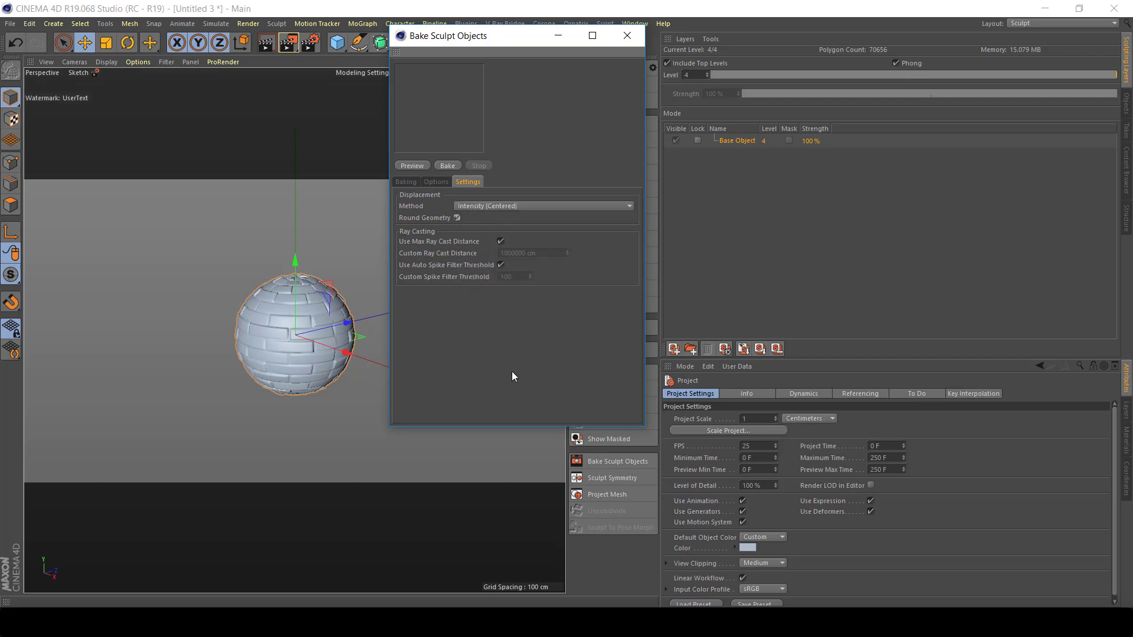
Bake the sculpt displacement map, overwriting the existing file, and close the bake window
click(449, 166)
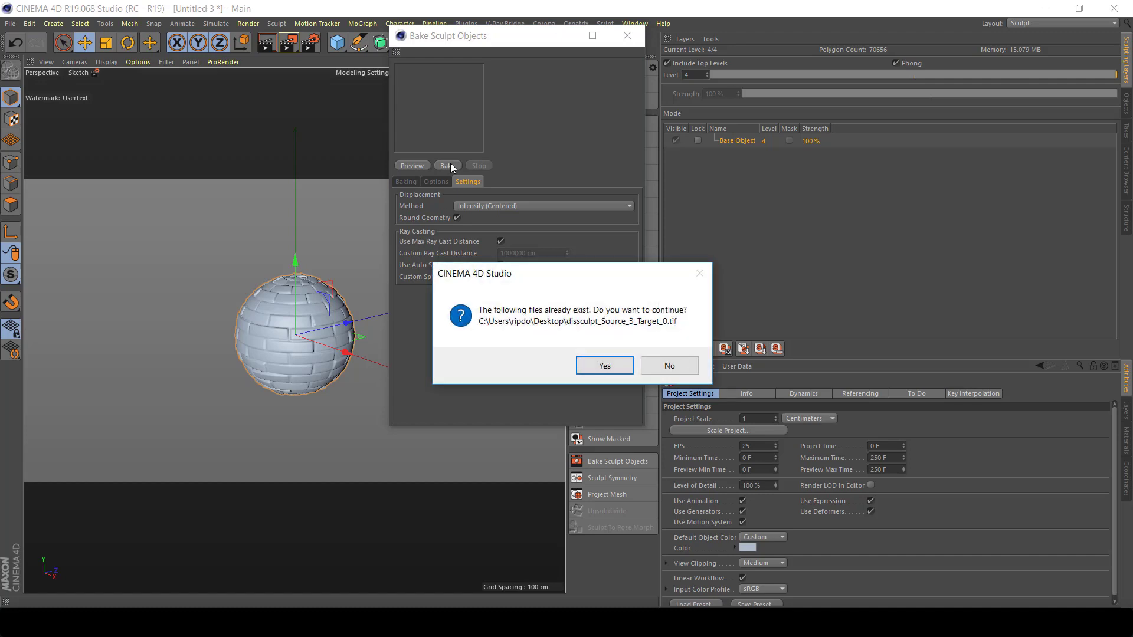
click(596, 370)
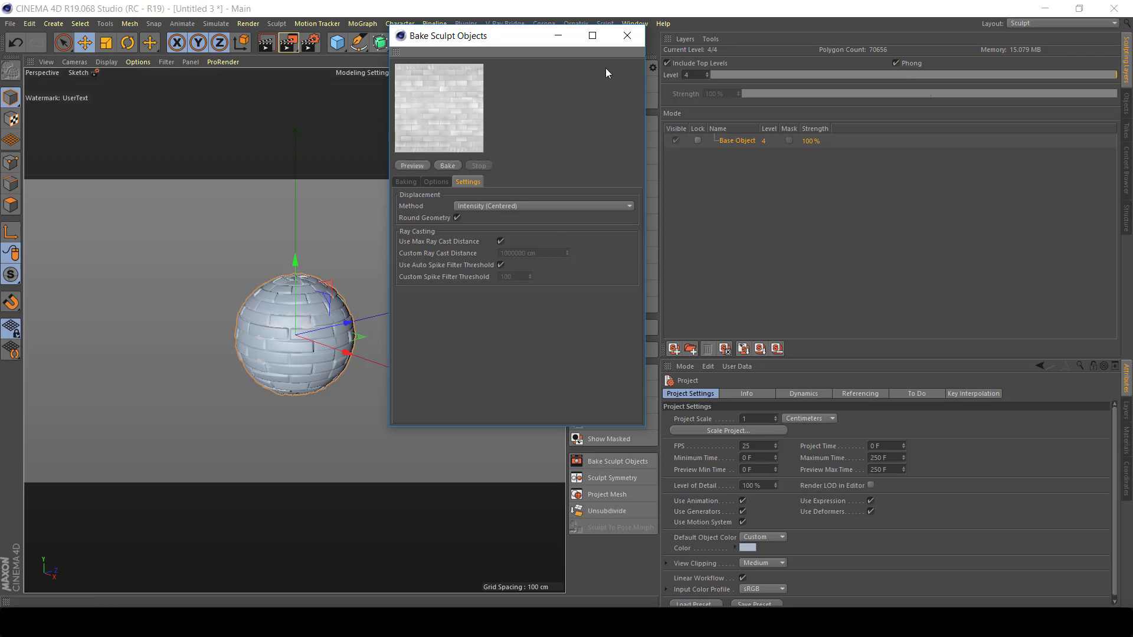
click(627, 36)
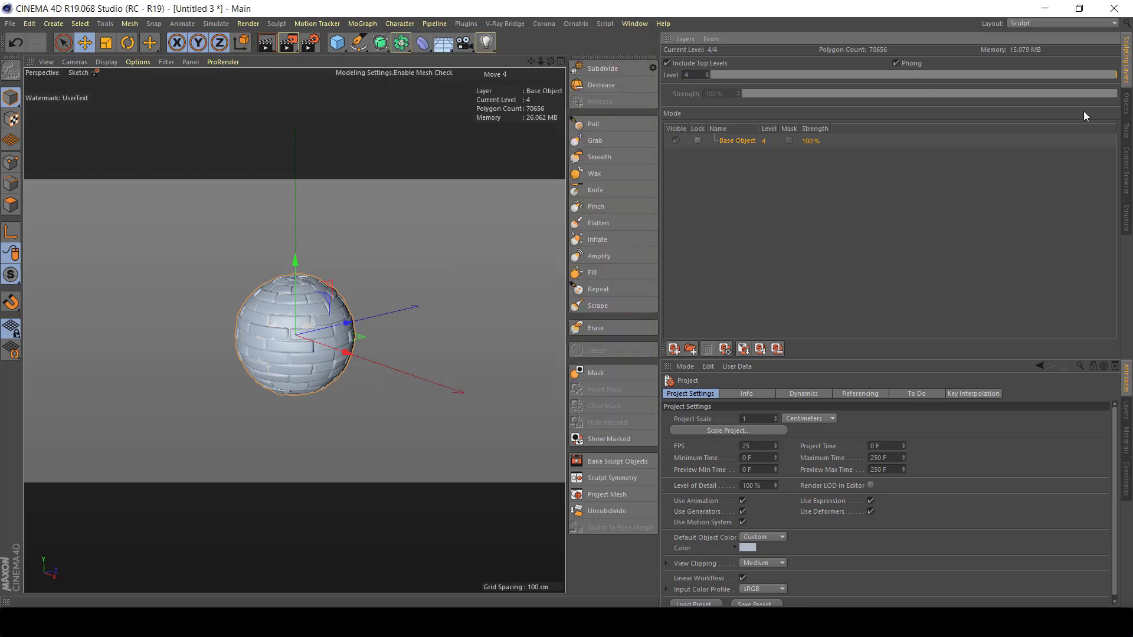
Return to the Standard layout, hide the sculpted low sphere in the editor and renderer, and collapse the high sphere's hierarchy
click(1040, 24)
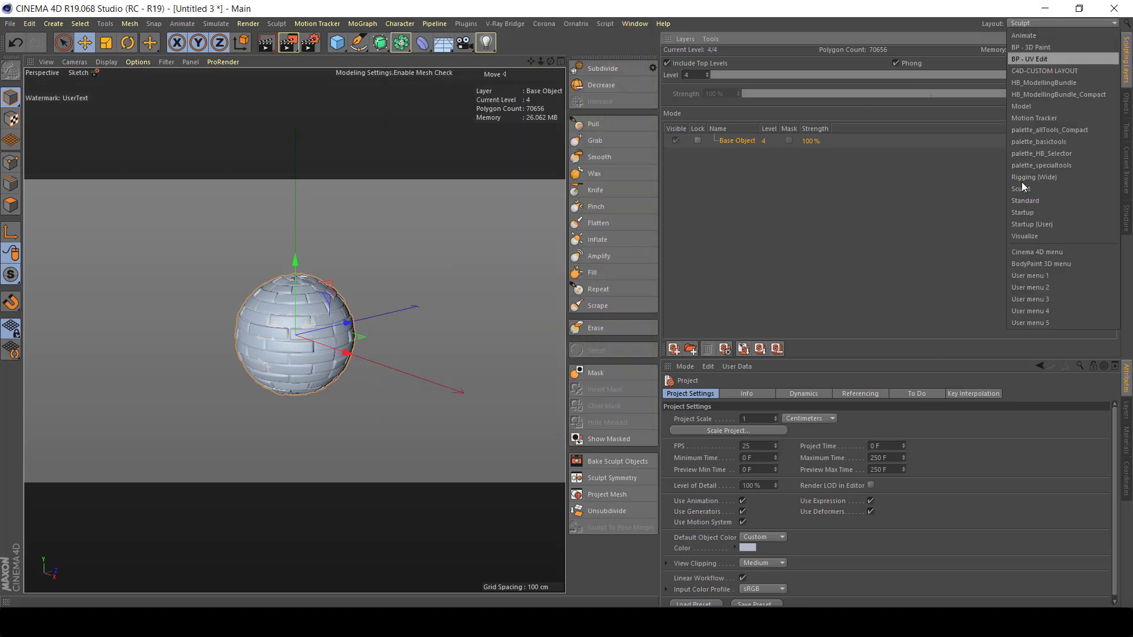
click(1054, 202)
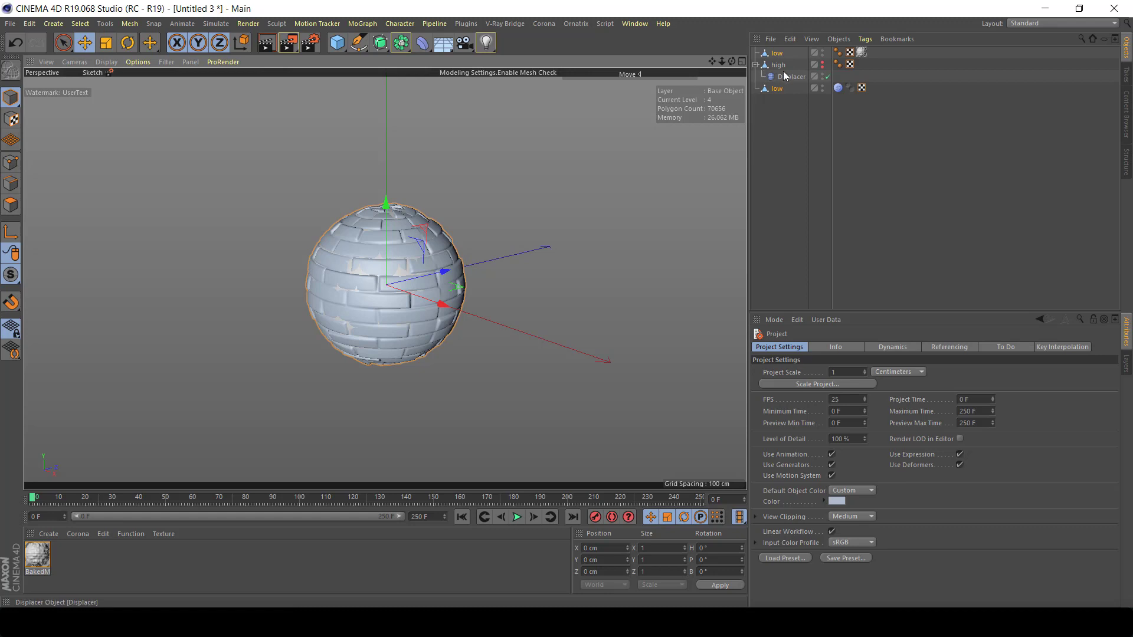
click(822, 87)
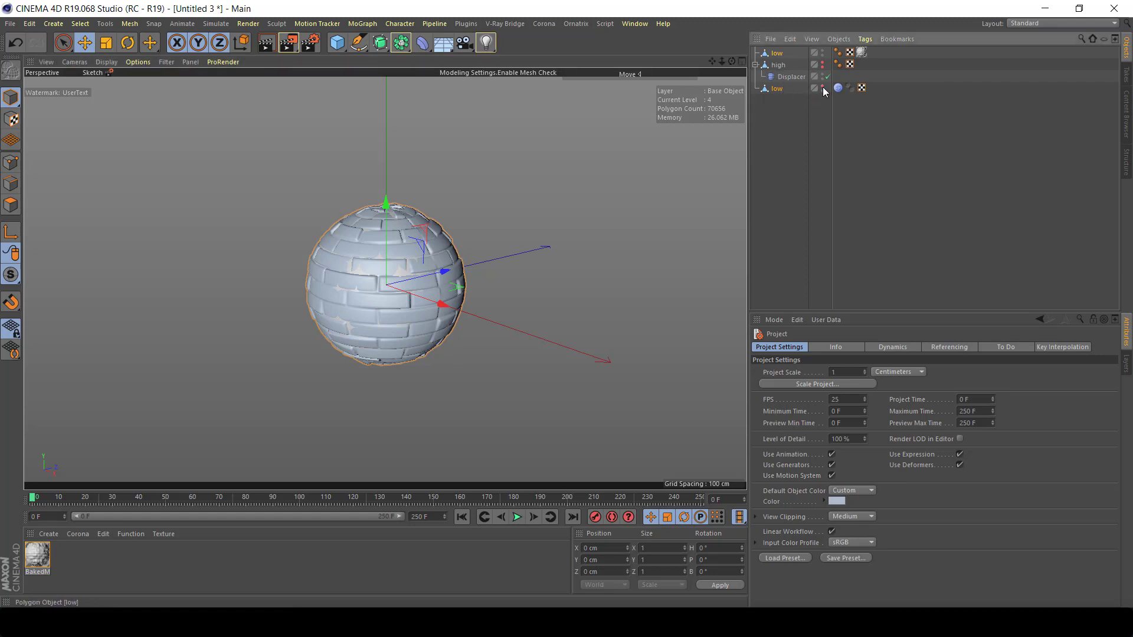
click(822, 87)
click(822, 90)
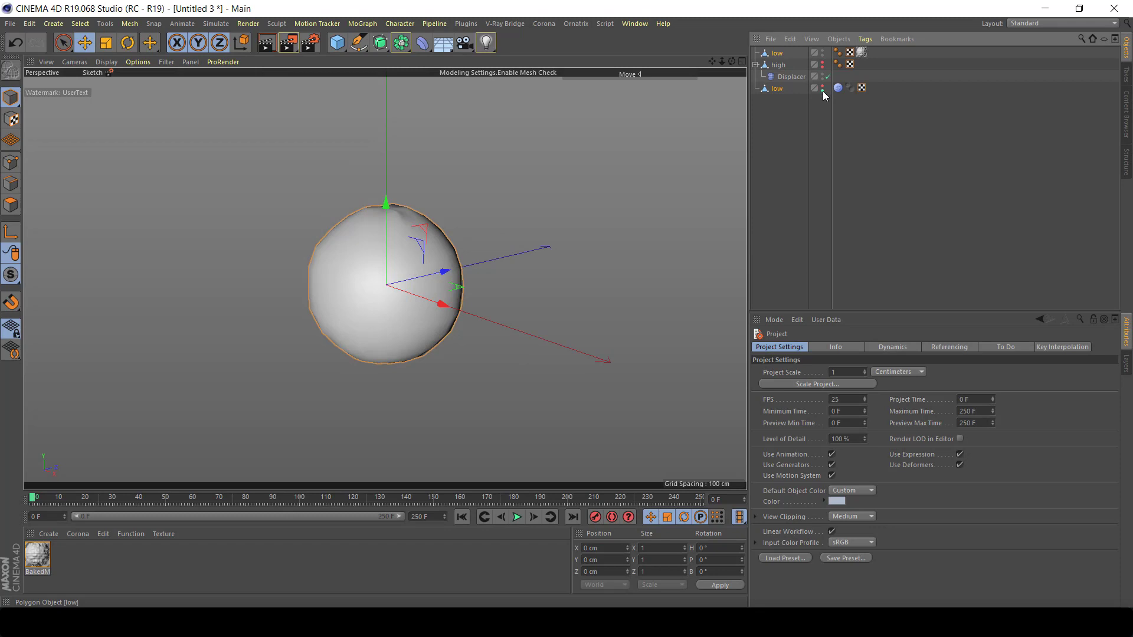
click(756, 65)
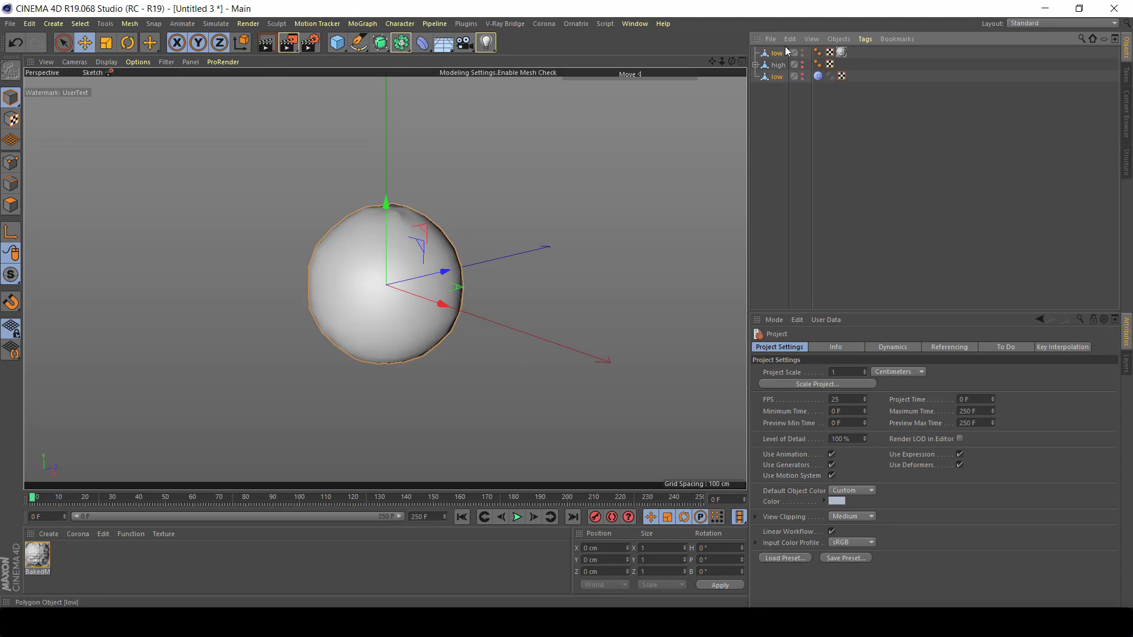
Review BakedMaterial's displacement settings, and put the baked low sphere in a Subdivision Surface with Subdivision Renderer set to 4
click(774, 54)
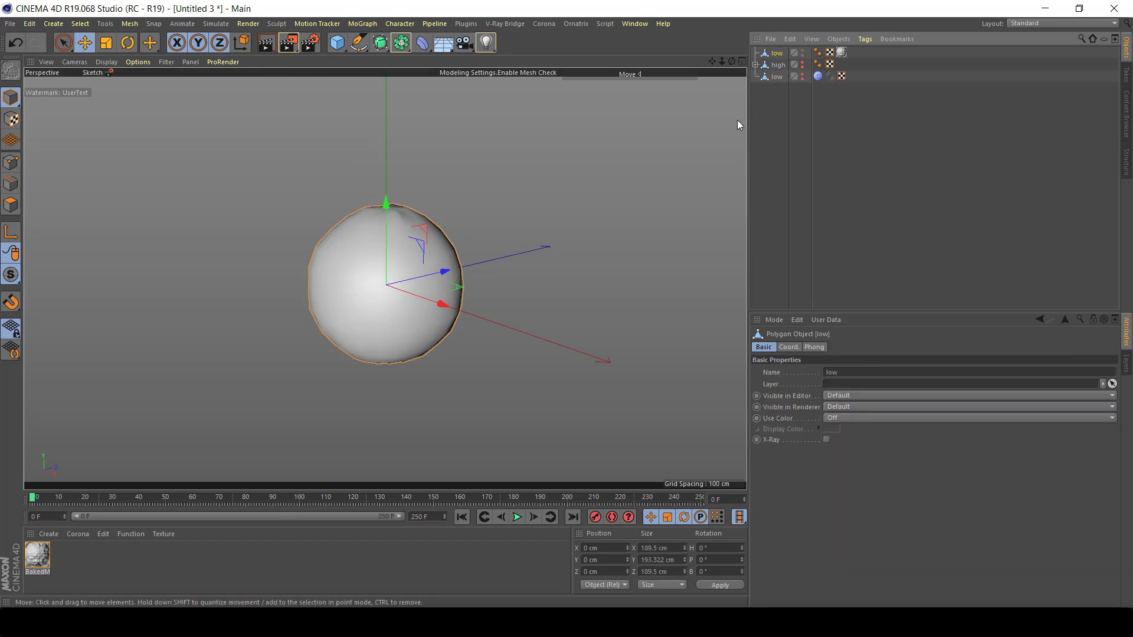
double_click(39, 563)
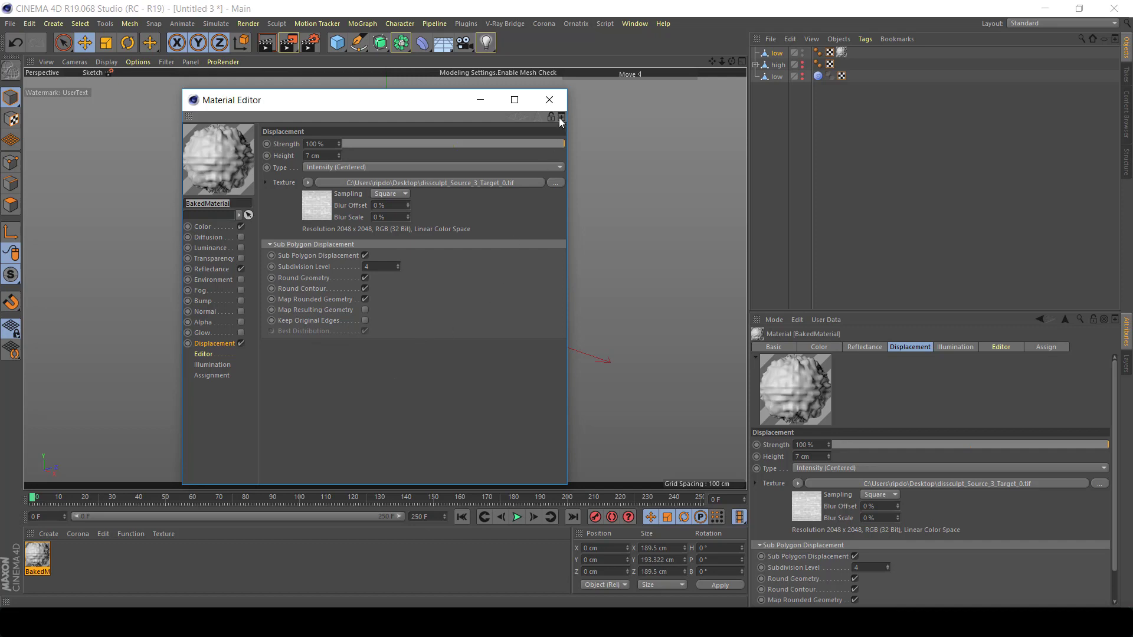
click(549, 100)
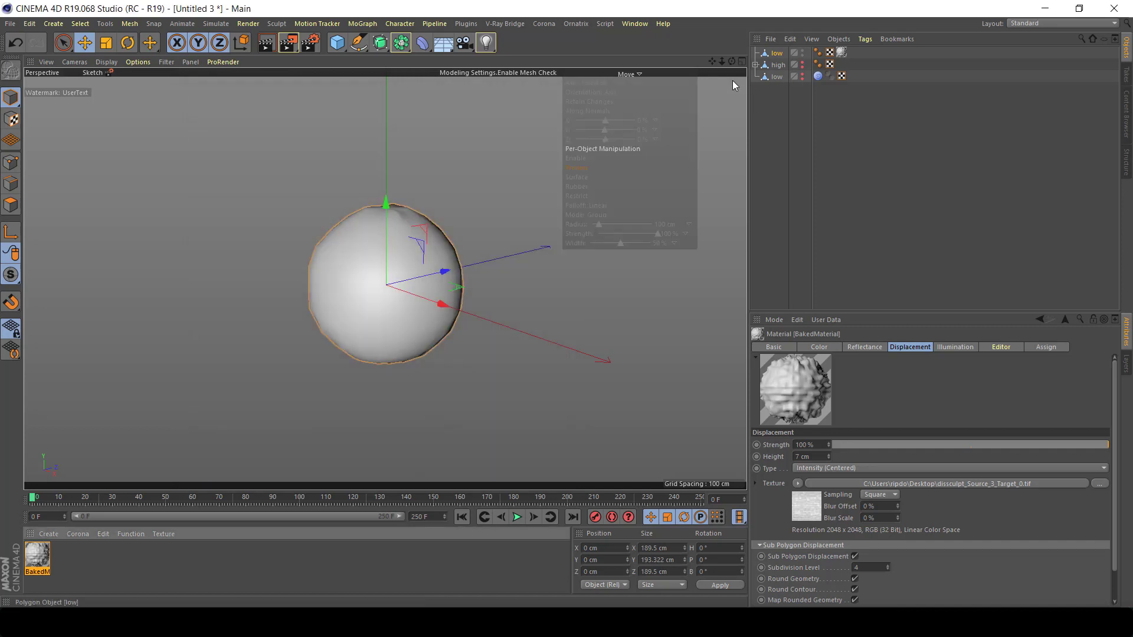
alt+click(381, 43)
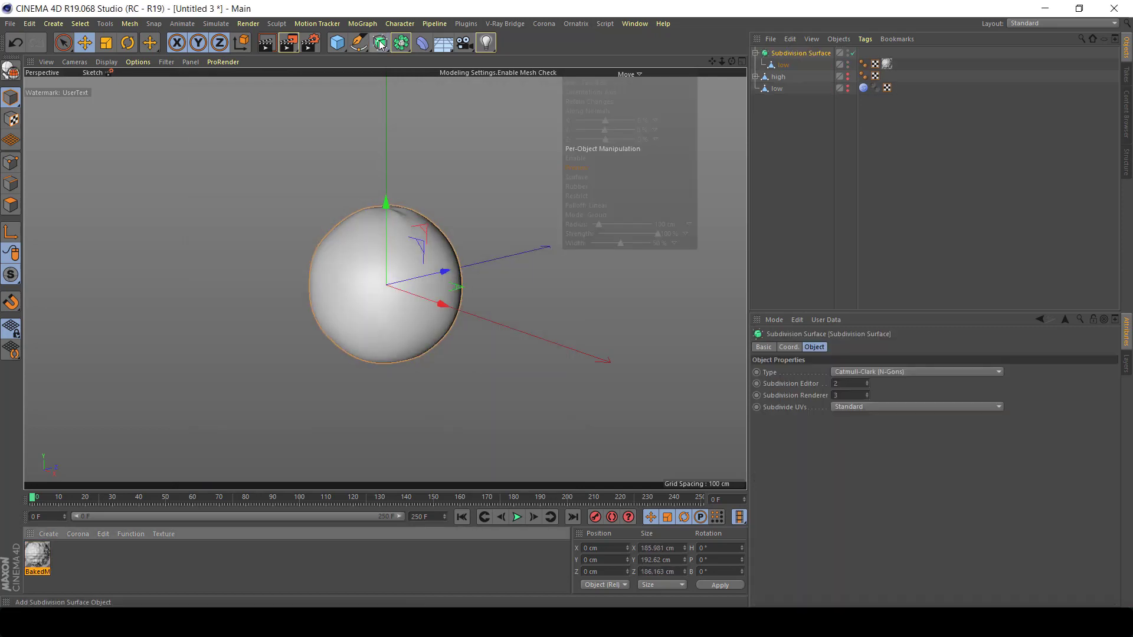
click(866, 394)
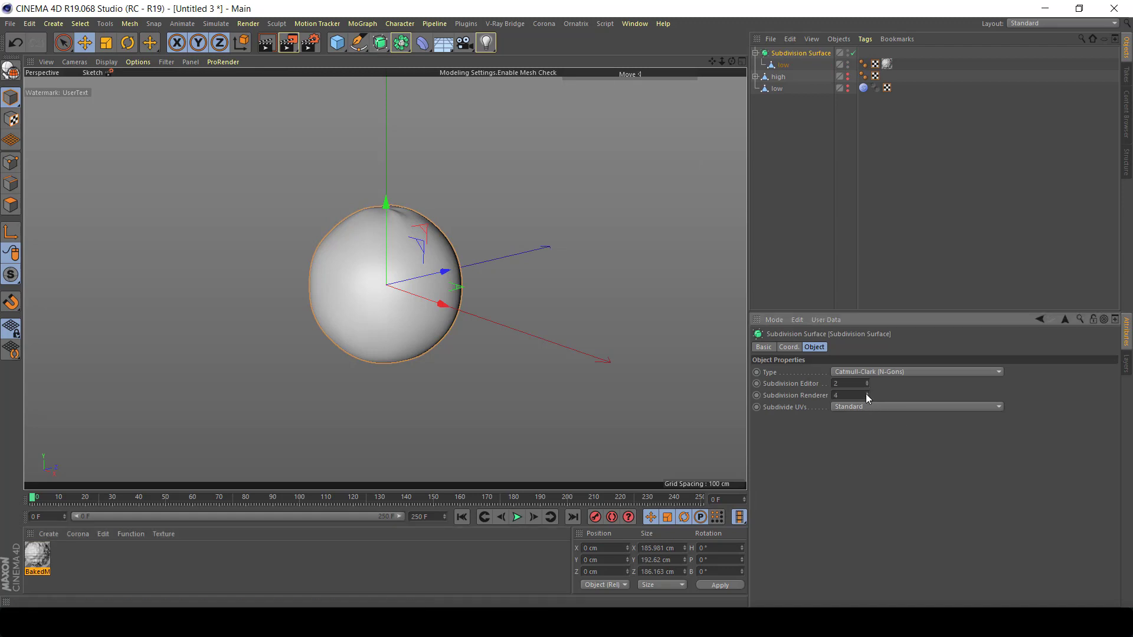
Render the baked low sphere without overwriting the output file, check its brick displacement, and close the render window
click(293, 42)
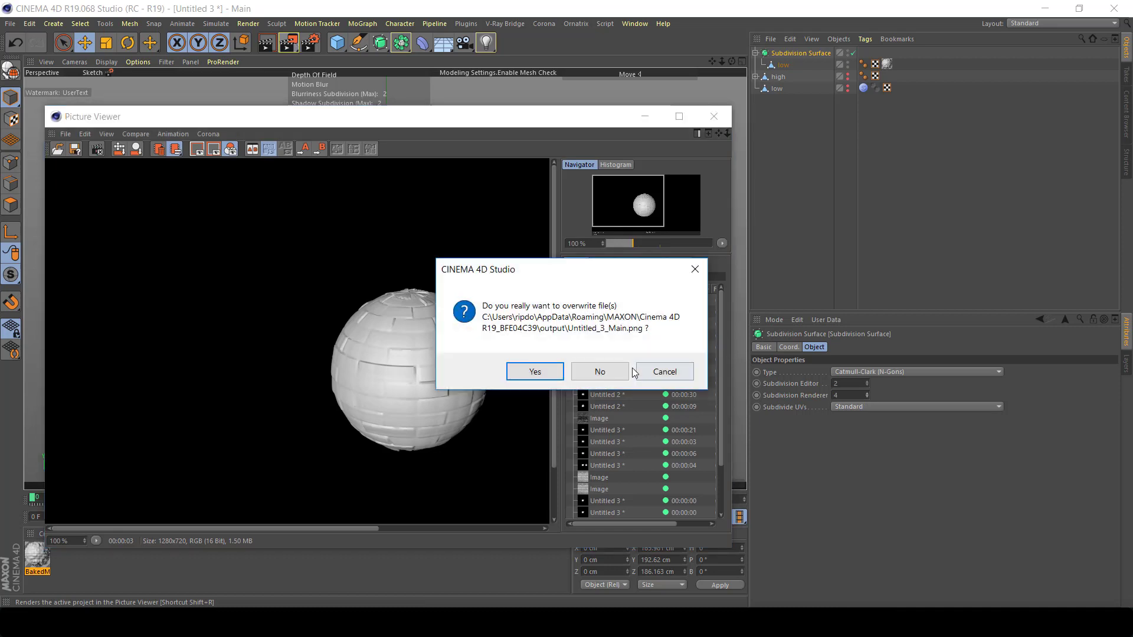
click(600, 371)
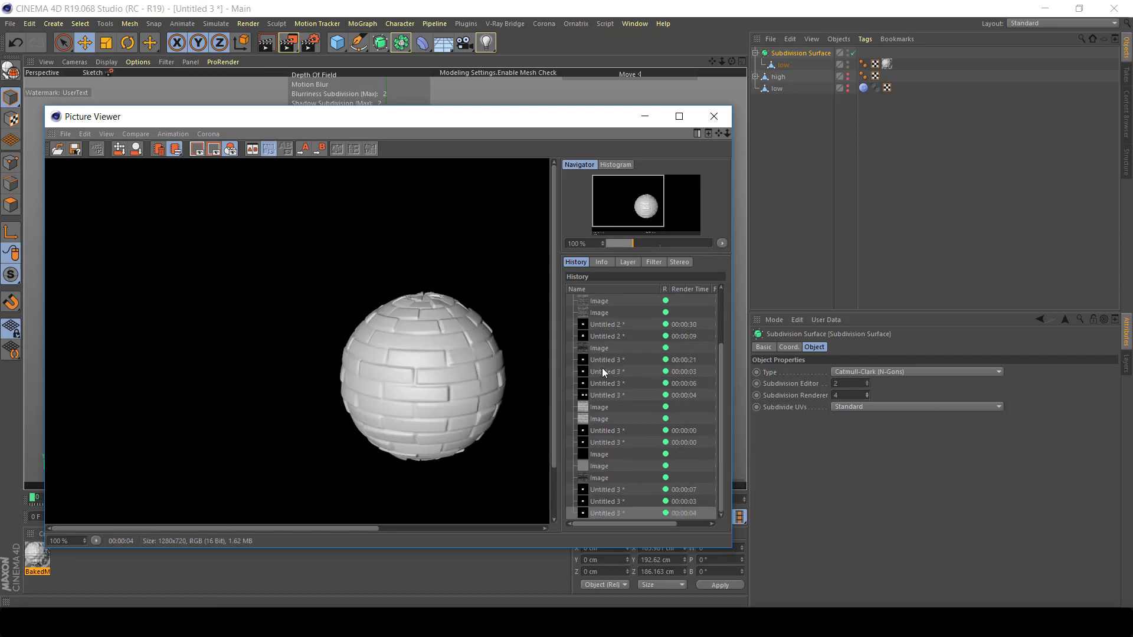
click(720, 115)
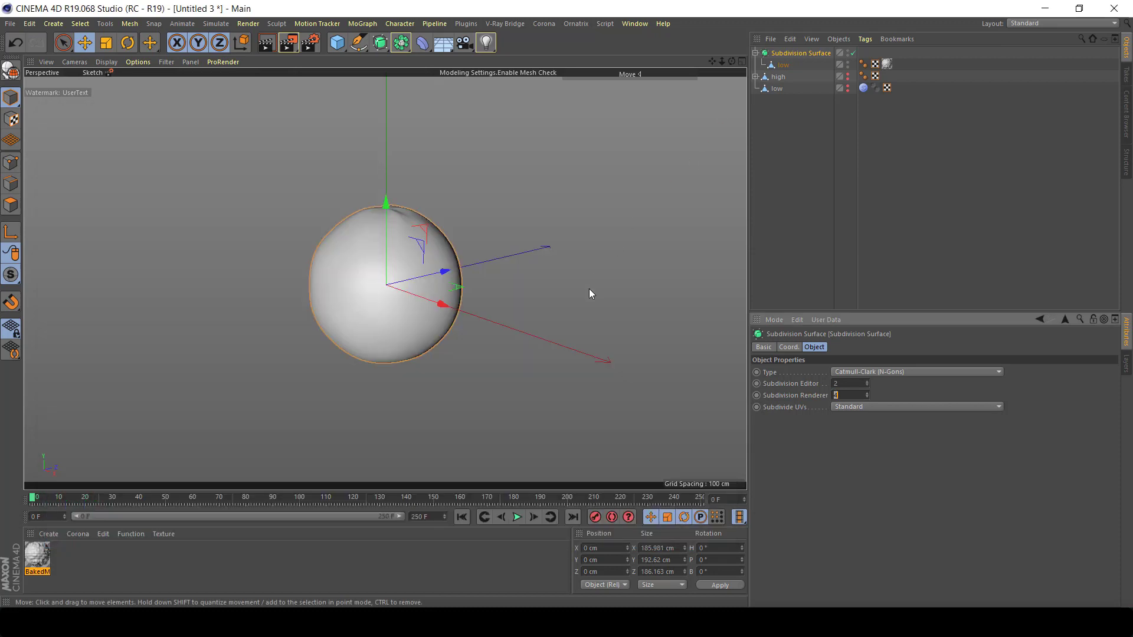